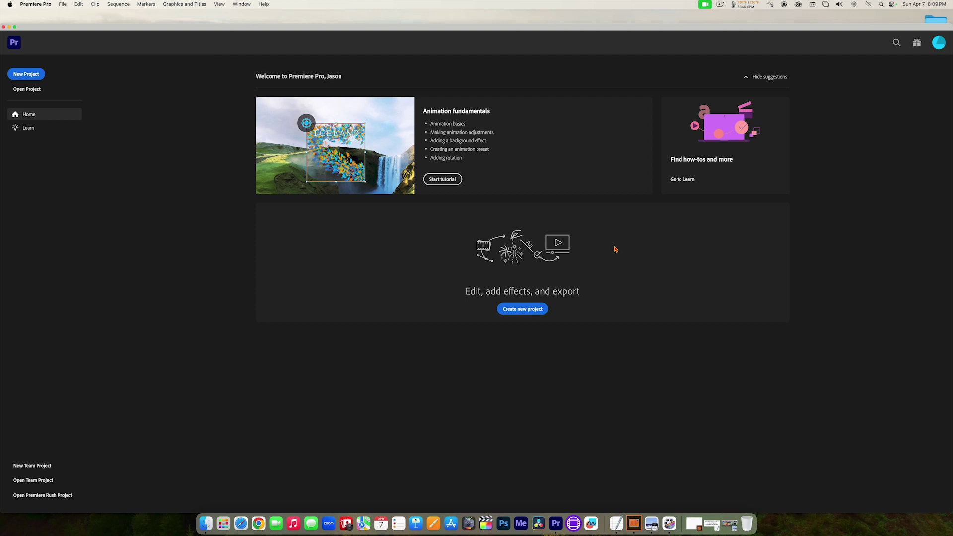
click(561, 251)
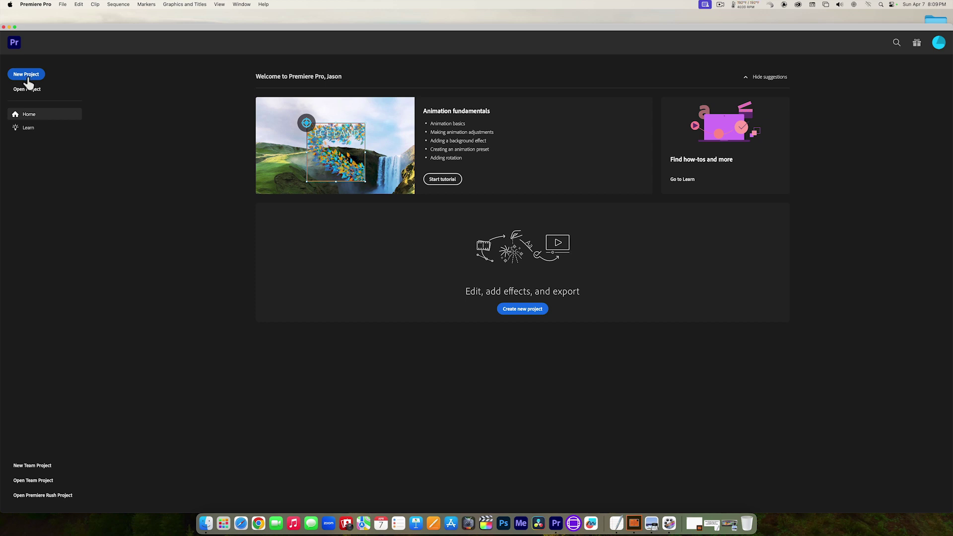
click(63, 5)
mouse_move(67, 15)
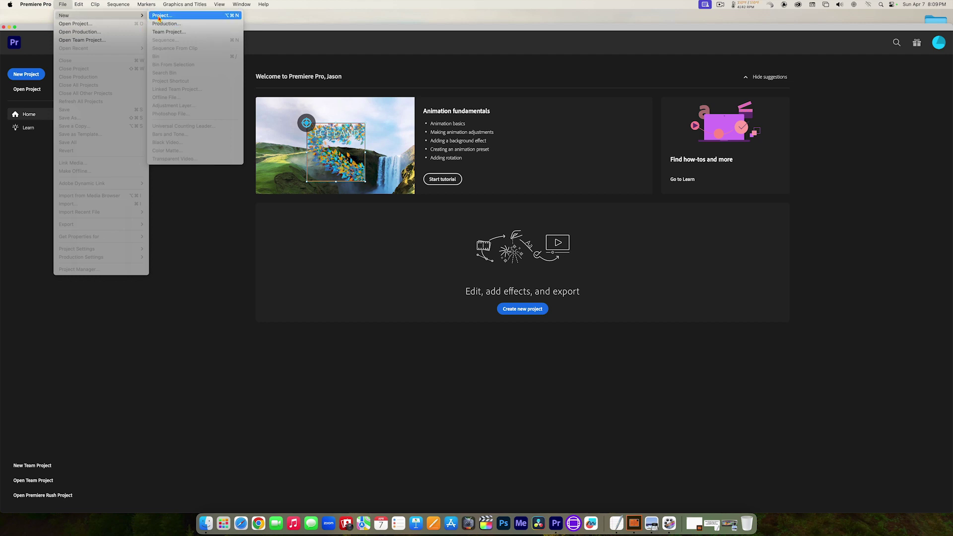
click(183, 235)
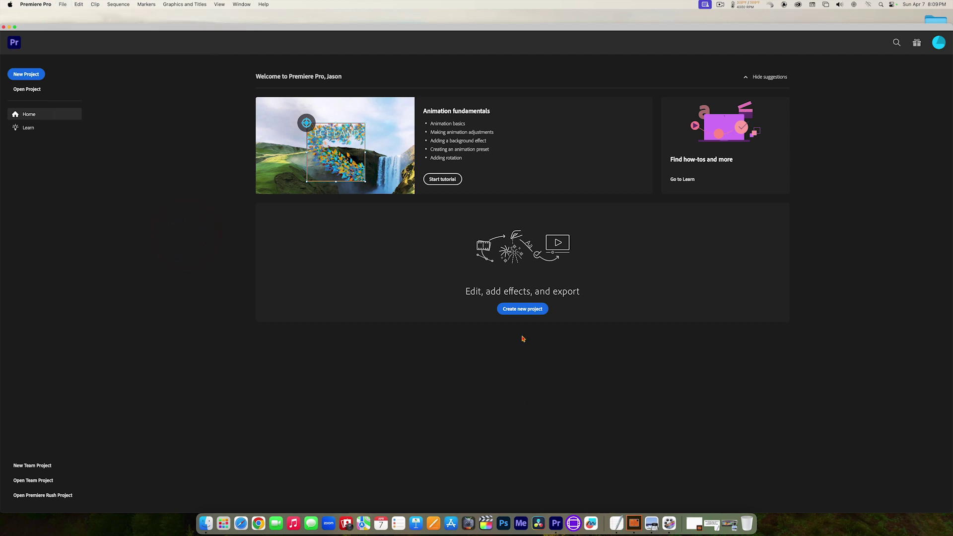
Start a new project and name it "Scene 20 - Dialogue".
click(523, 312)
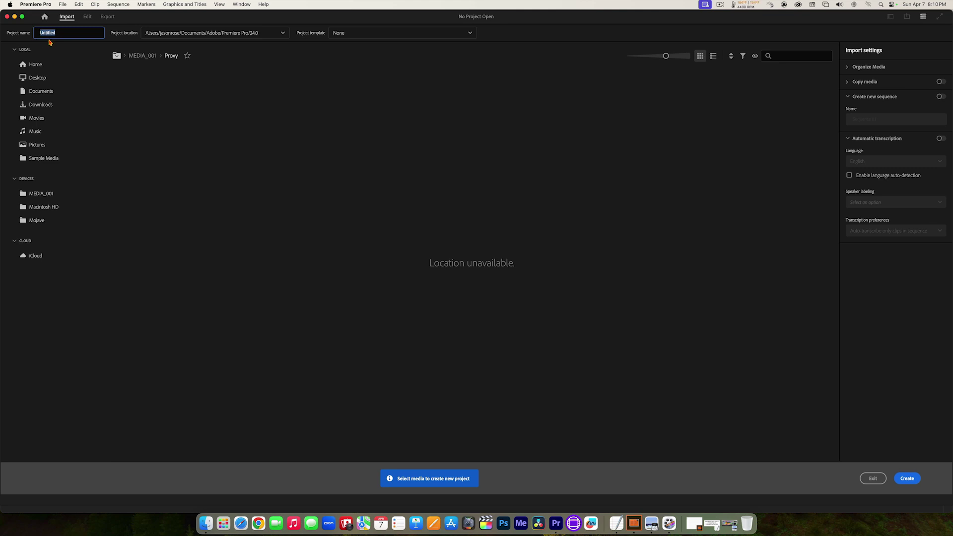
text(Scemne)
key(BackSpace)
key(BackSpace)
text(ne 20 - Dialogue)
key(BackSpace)
key(BackSpace)
key(BackSpace)
text(ogue)
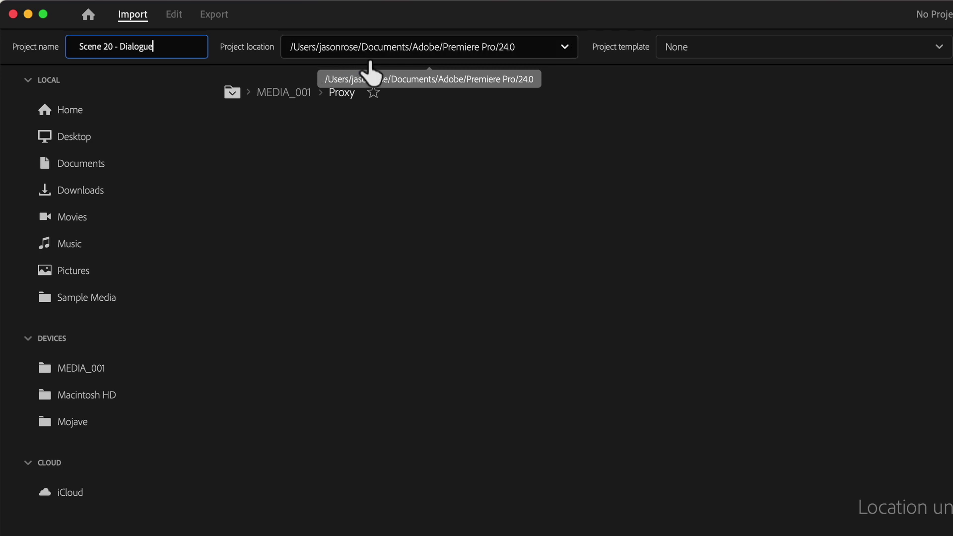
Check the project location choices and show the contents of the MEDIA_001 drive in the import browser.
click(568, 52)
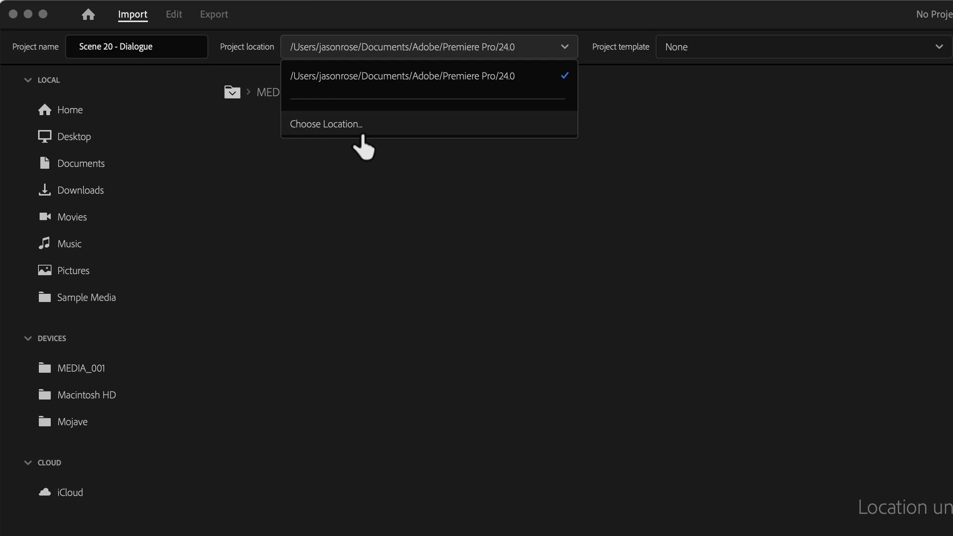
click(410, 219)
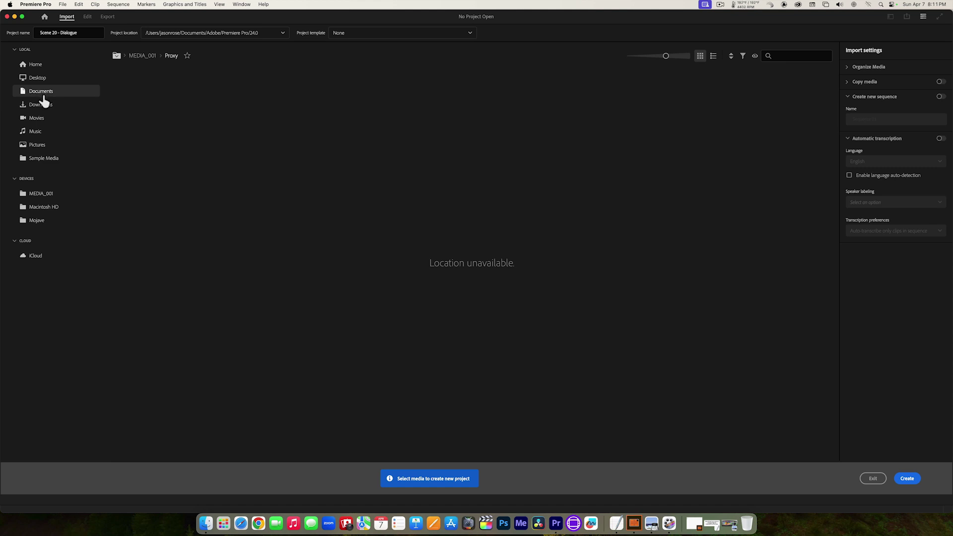
click(38, 196)
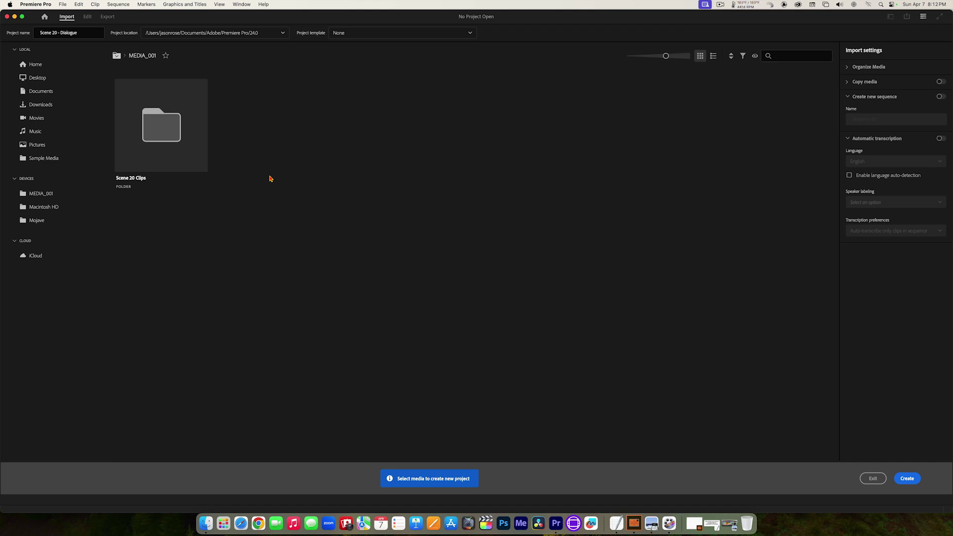
Switch to Finder and open the MEDIA_001 drive, with the file column widened enough to read the full names.
key(super+h)
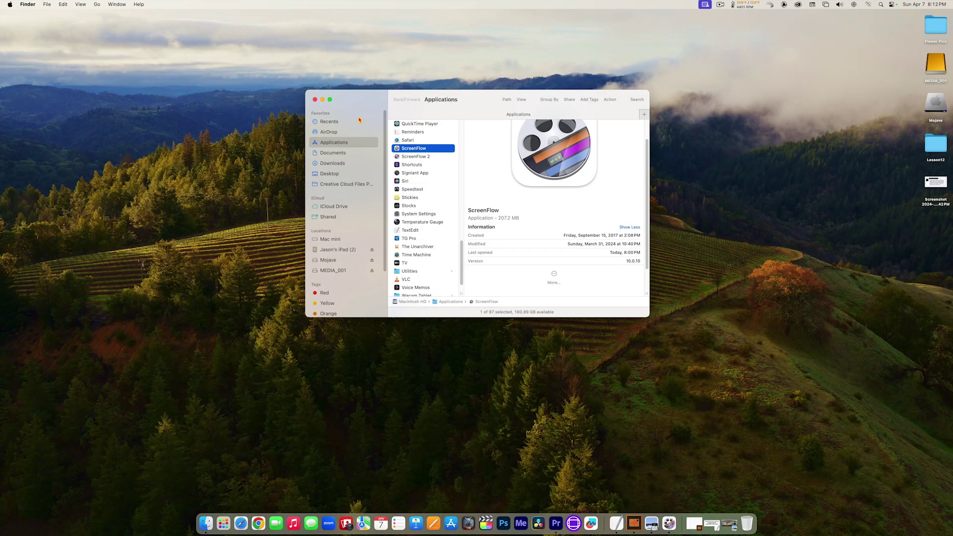
click(315, 100)
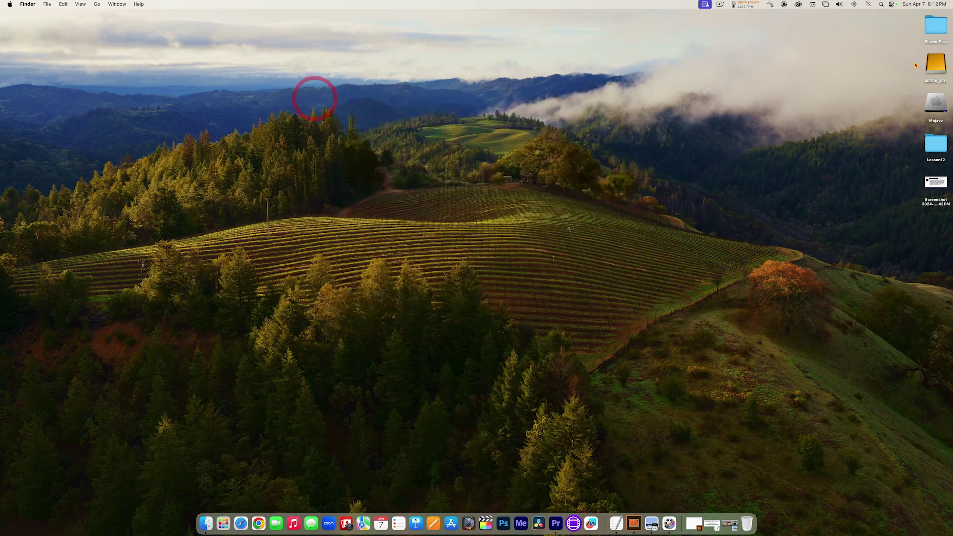
double_click(932, 65)
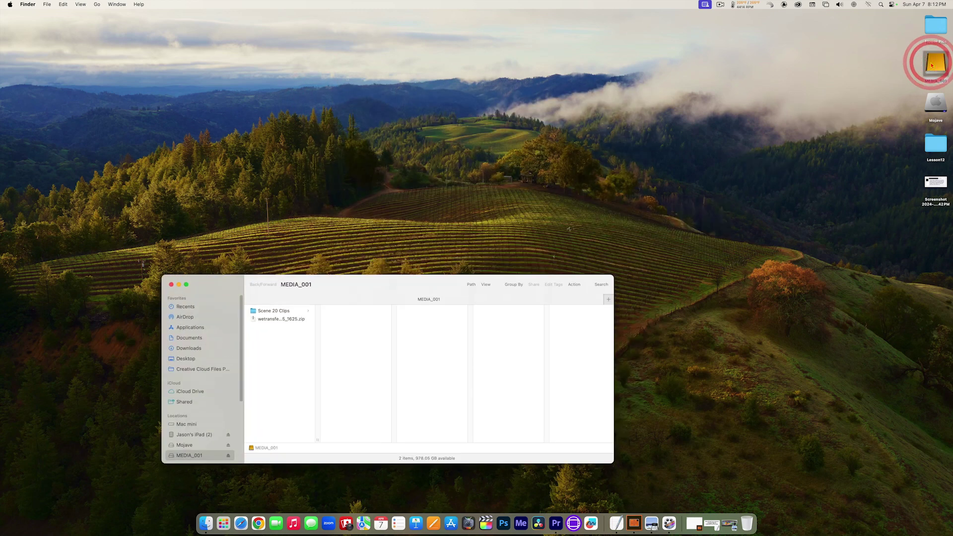
drag(386, 288, 437, 194)
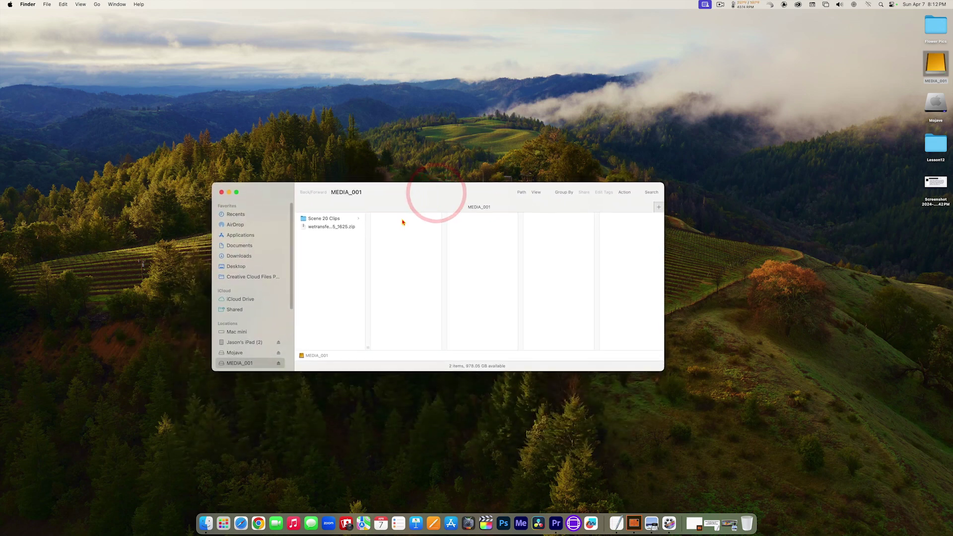
drag(368, 346, 452, 342)
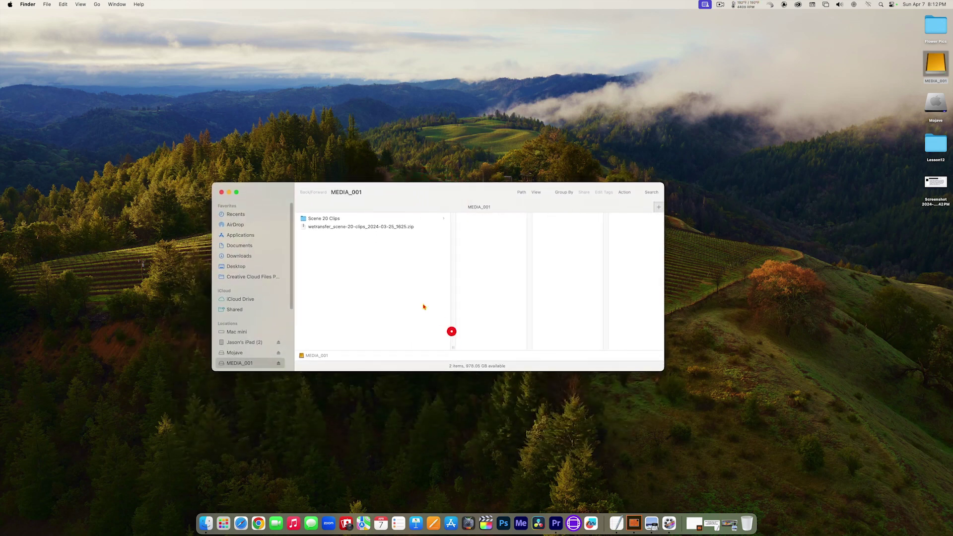
Examine the files in the Scene 20 Clips folder, including the TTWM Scene 20 PDF, and close the window.
click(341, 219)
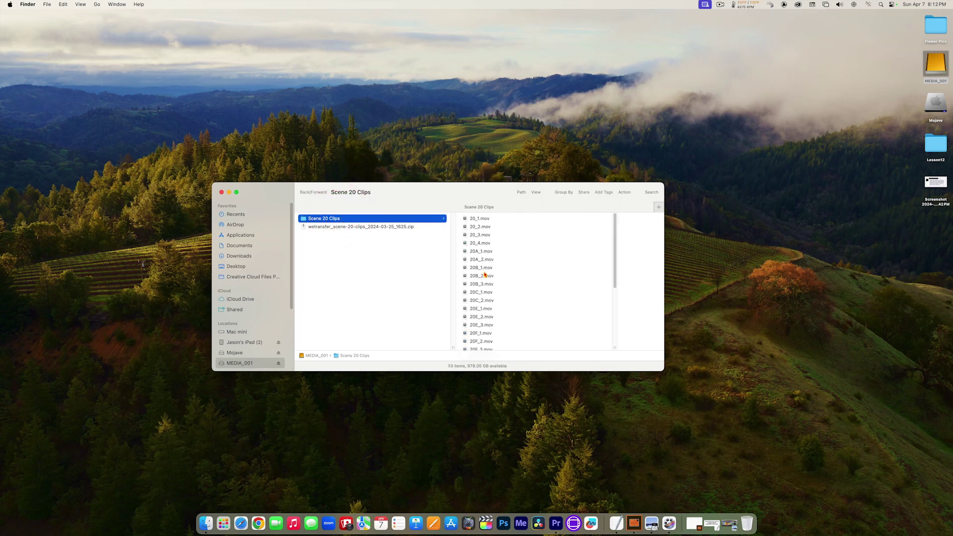
scroll(485, 274, down, 5)
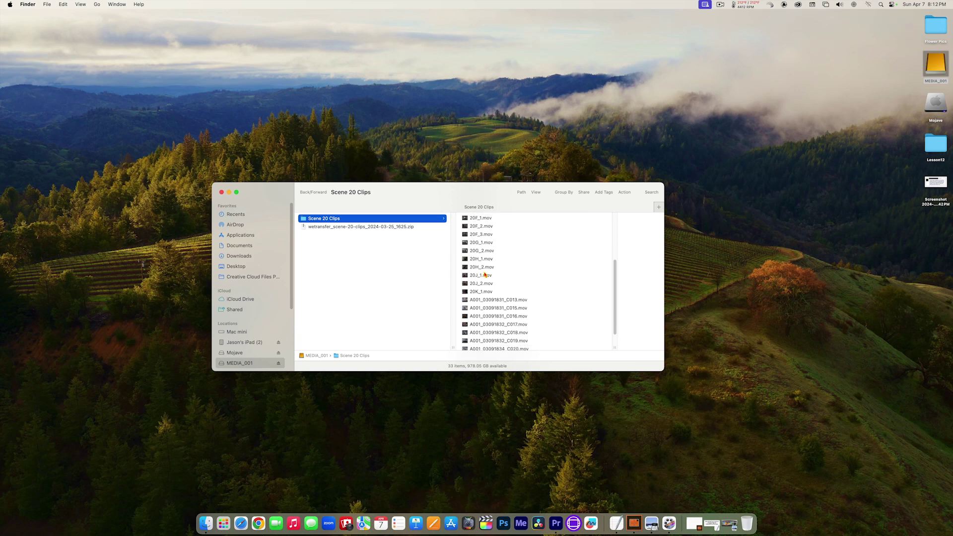
scroll(485, 274, down, 3)
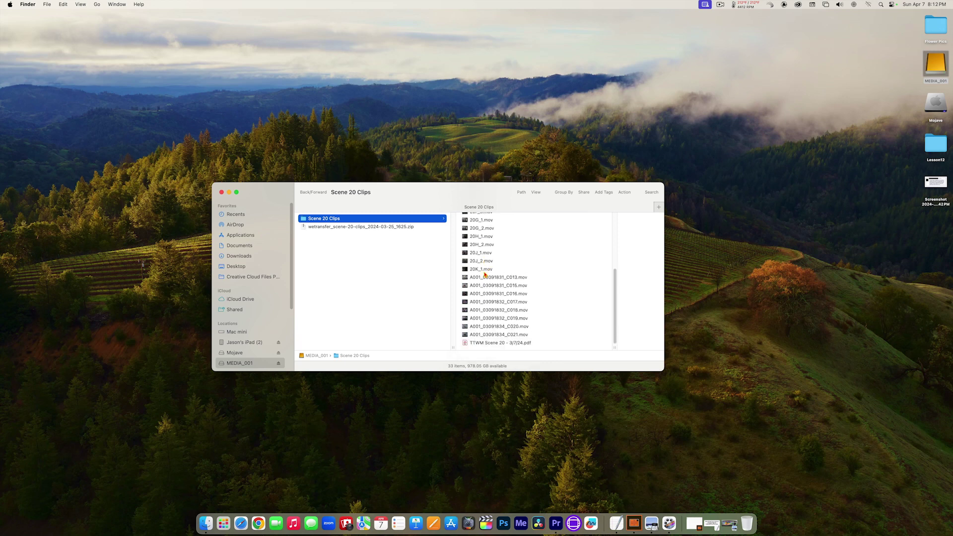
click(485, 342)
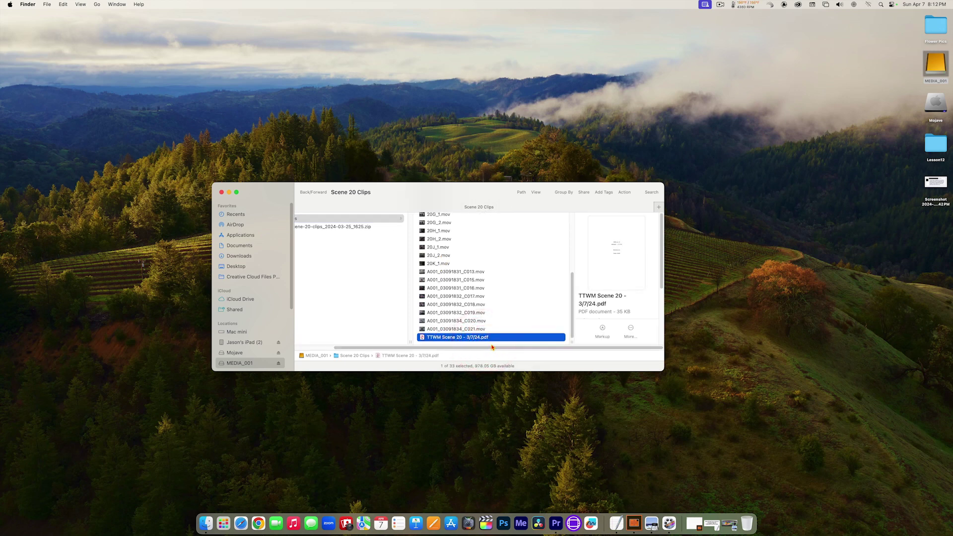
click(222, 193)
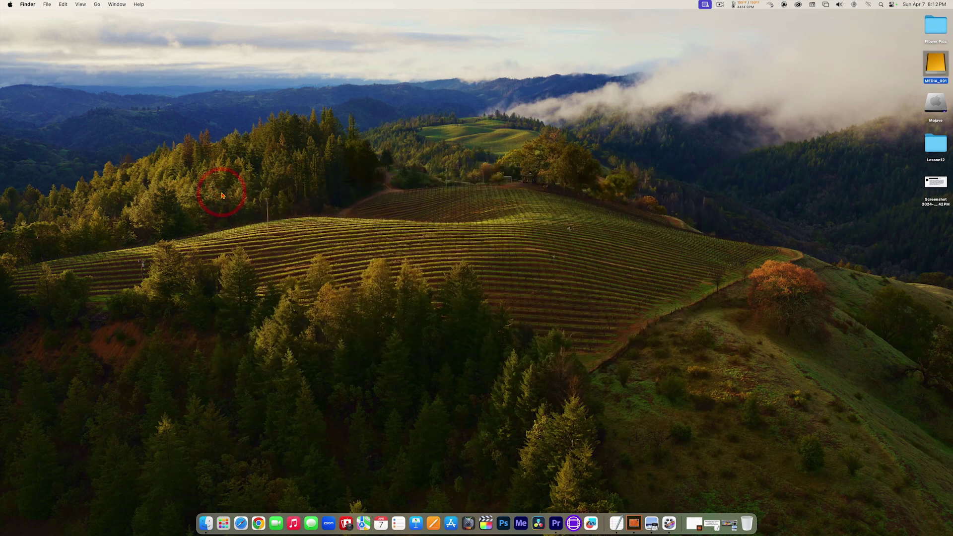
Switch back to Premiere Pro and try selecting the whole Scene 20 Clips folder for import.
click(555, 523)
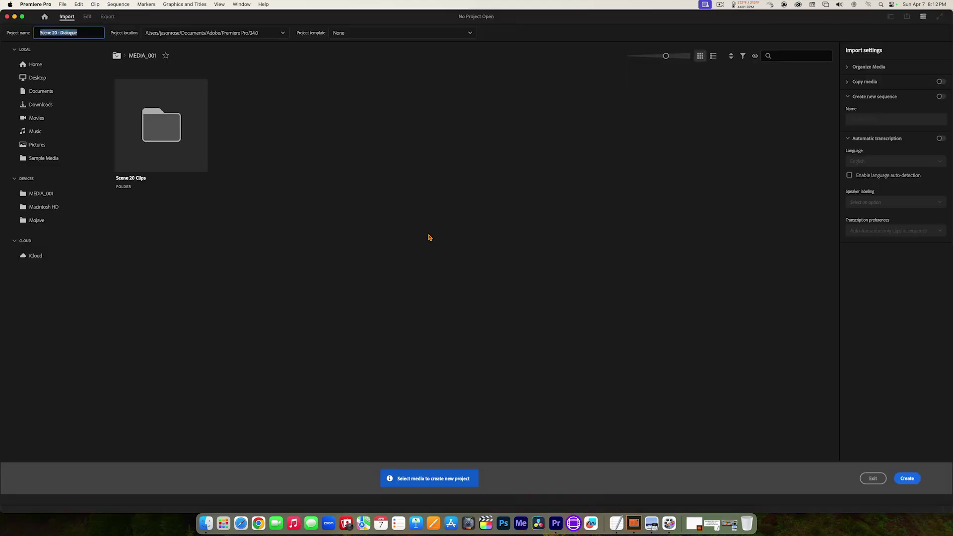
mouse_move(208, 143)
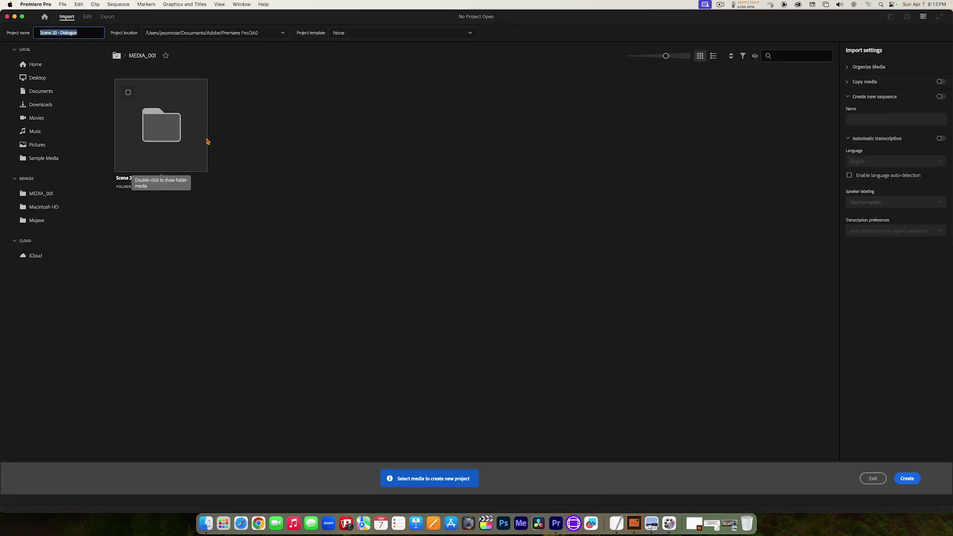
click(128, 94)
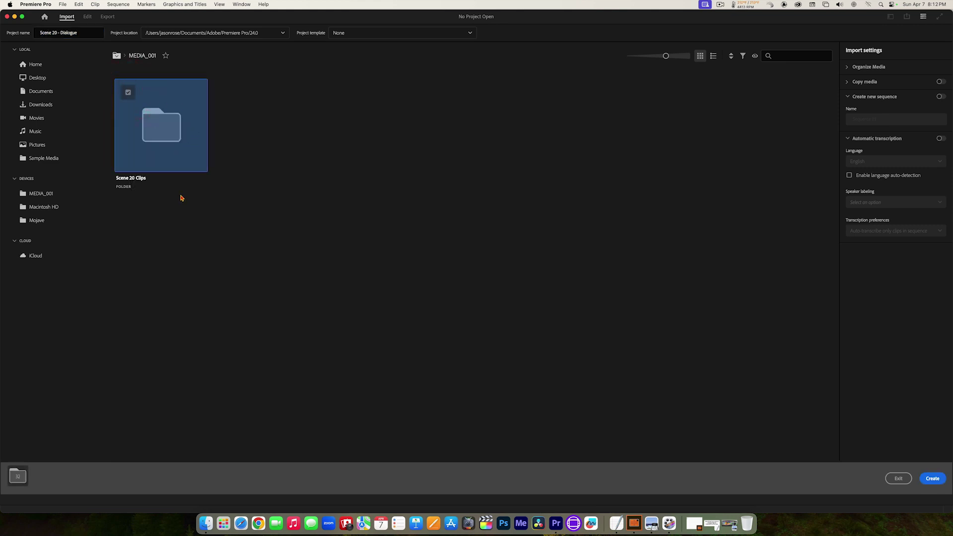
click(128, 93)
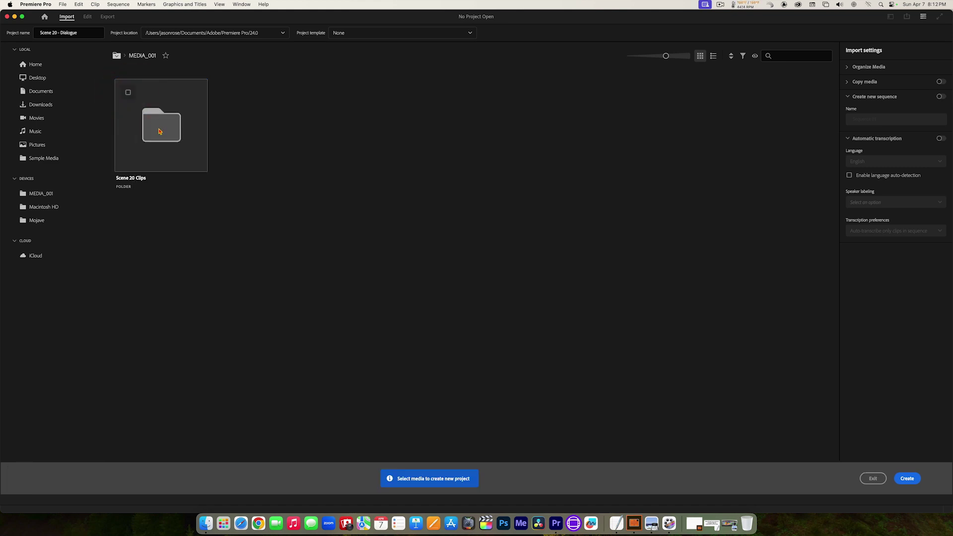
Open the Scene 20 Clips folder in the import browser and look through its clip thumbnails.
double_click(160, 131)
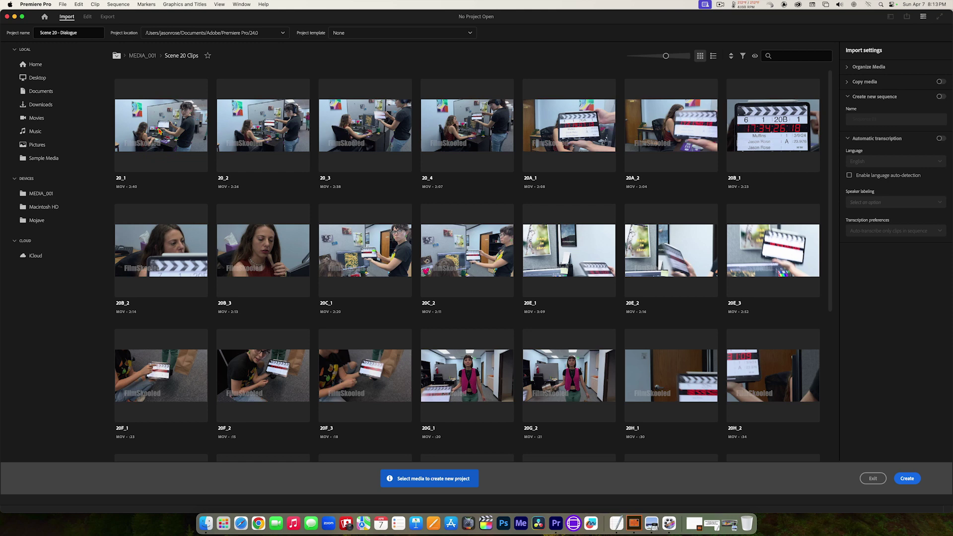
scroll(160, 131, down, 5)
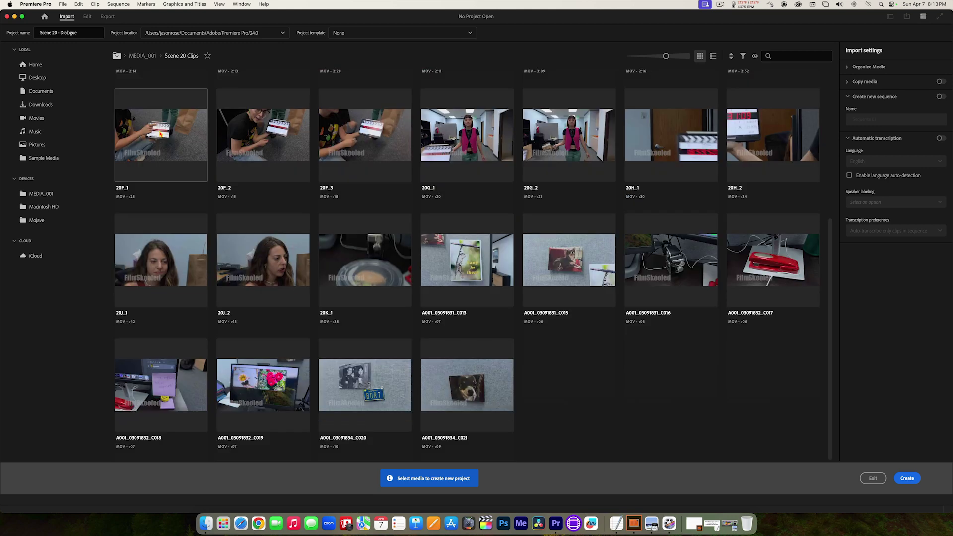
scroll(160, 133, up, 5)
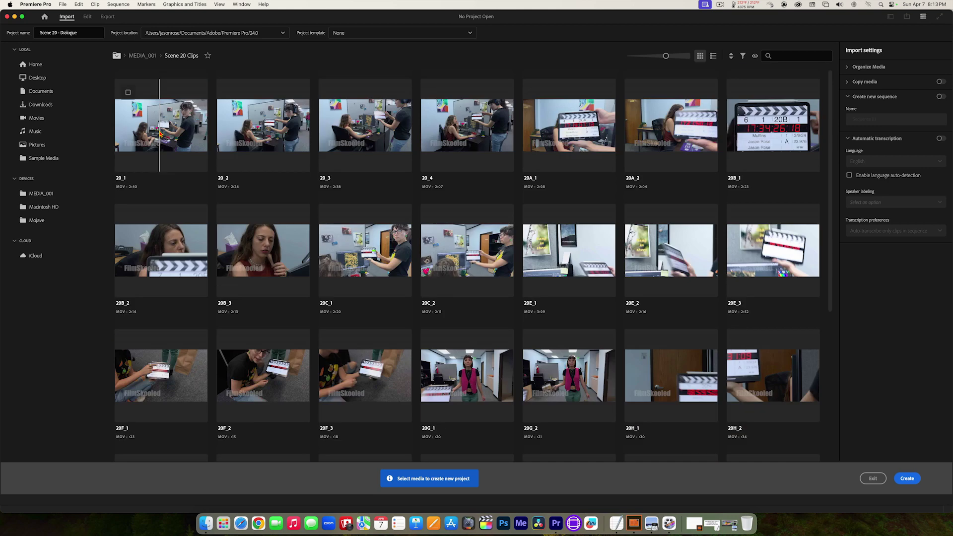
Try selecting clips 20_1 and 20_2, then all clips in the folder, and clear the selection.
click(128, 92)
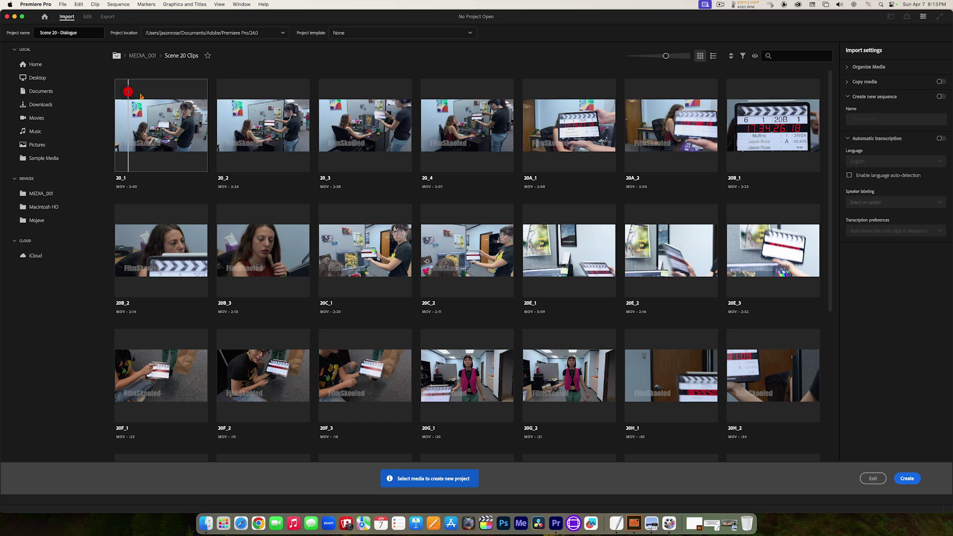
click(230, 93)
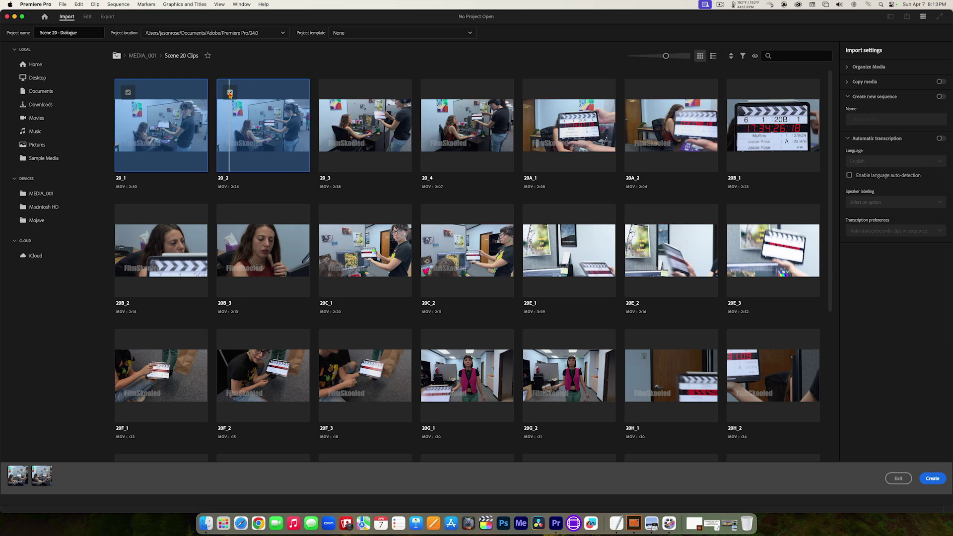
key(super+a)
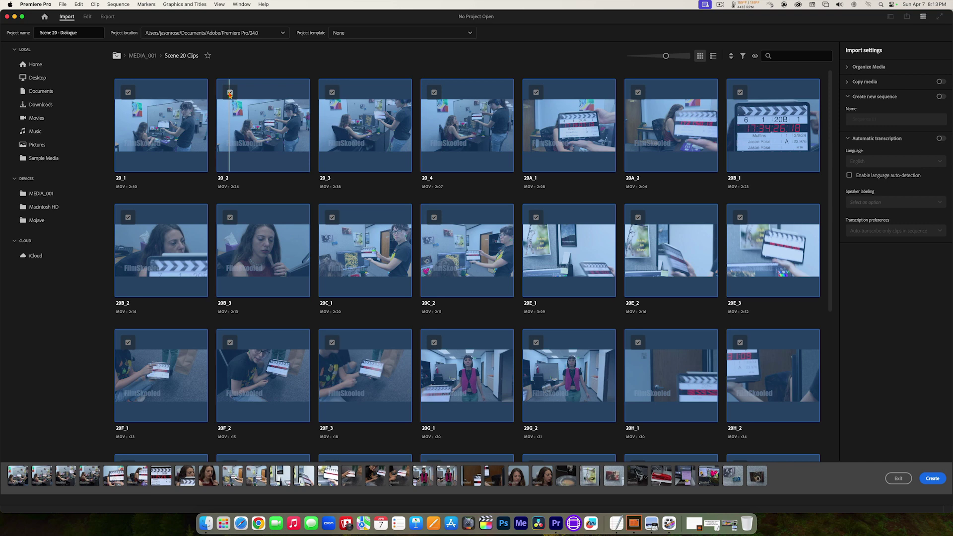
click(230, 92)
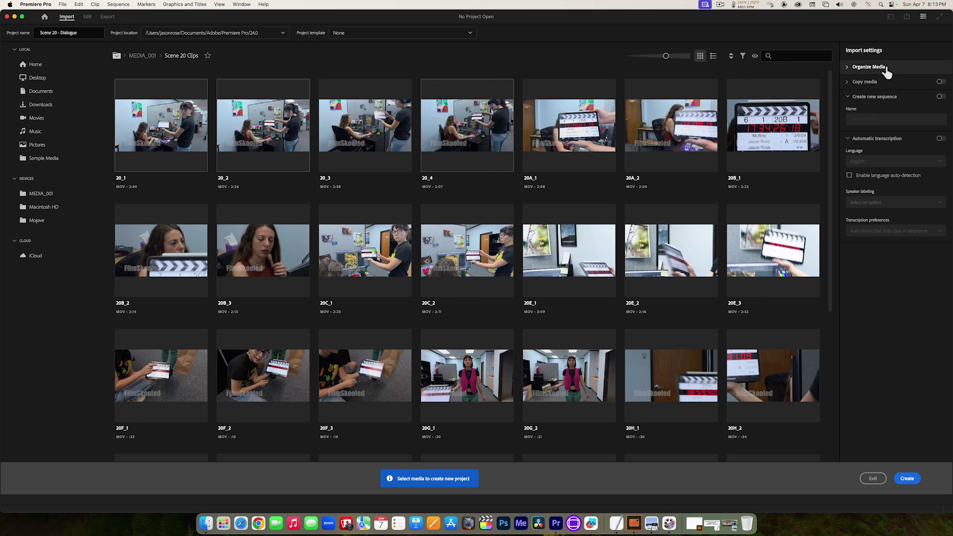
Review the Organize Media import options and create the project without selecting any media.
click(847, 68)
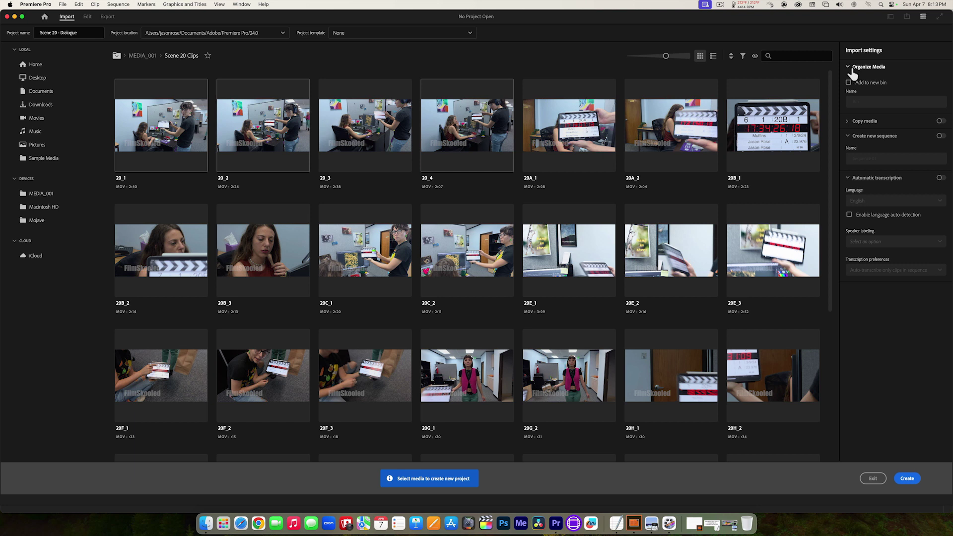
click(853, 72)
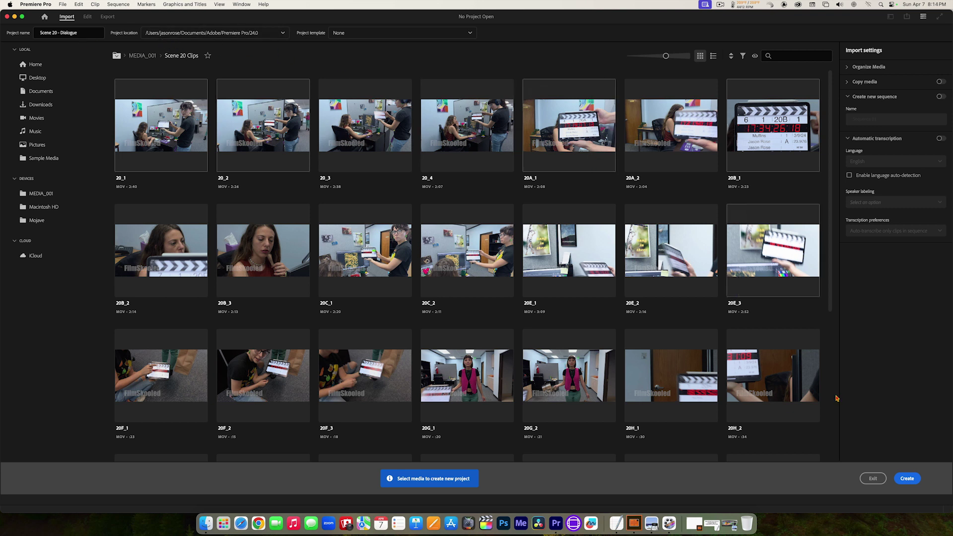
click(907, 480)
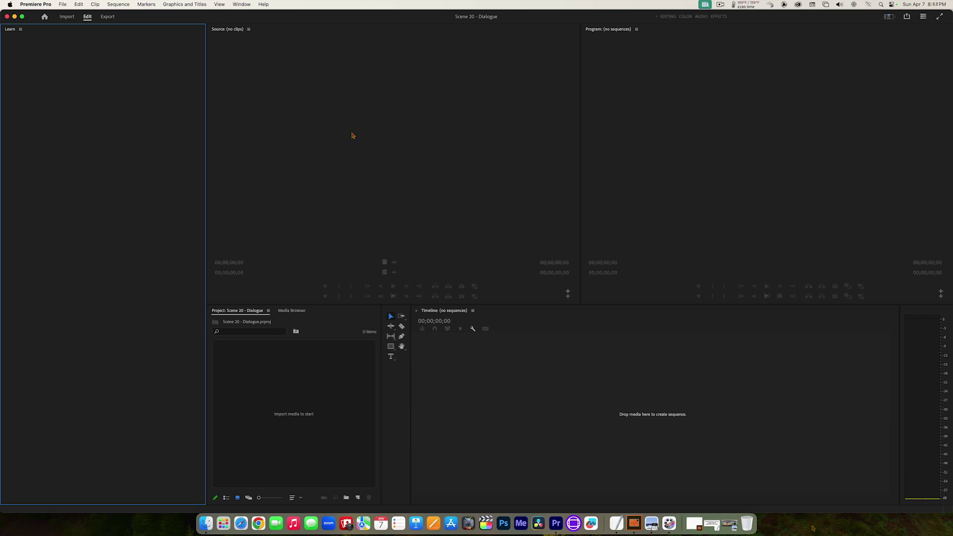
Switch the window layout to the Editing workspace.
click(244, 6)
mouse_move(245, 15)
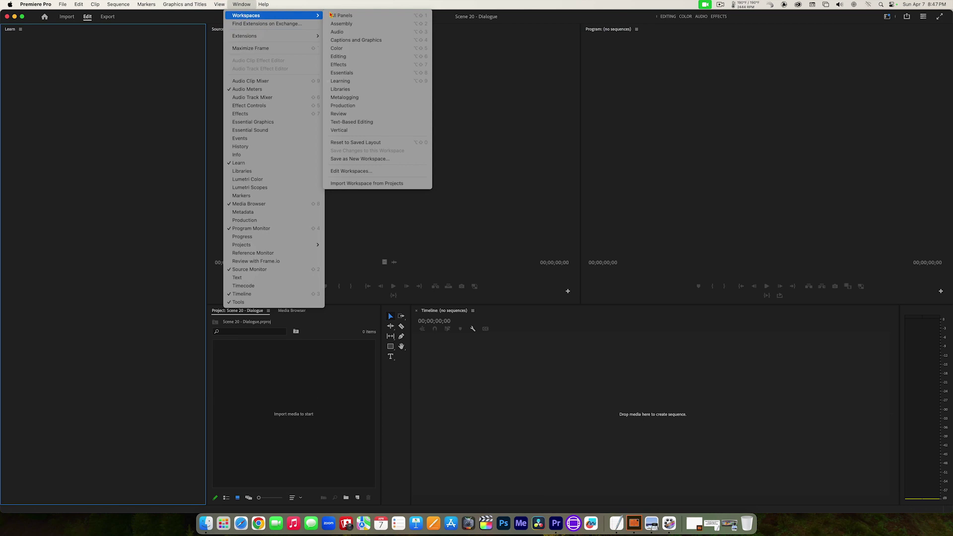
click(349, 57)
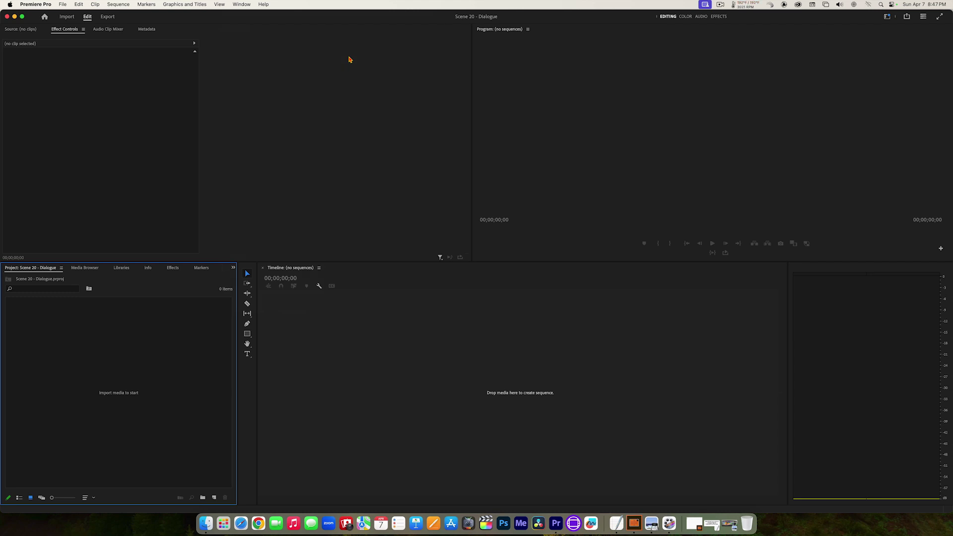
Reset the Editing workspace to its saved layout.
click(247, 6)
mouse_move(258, 15)
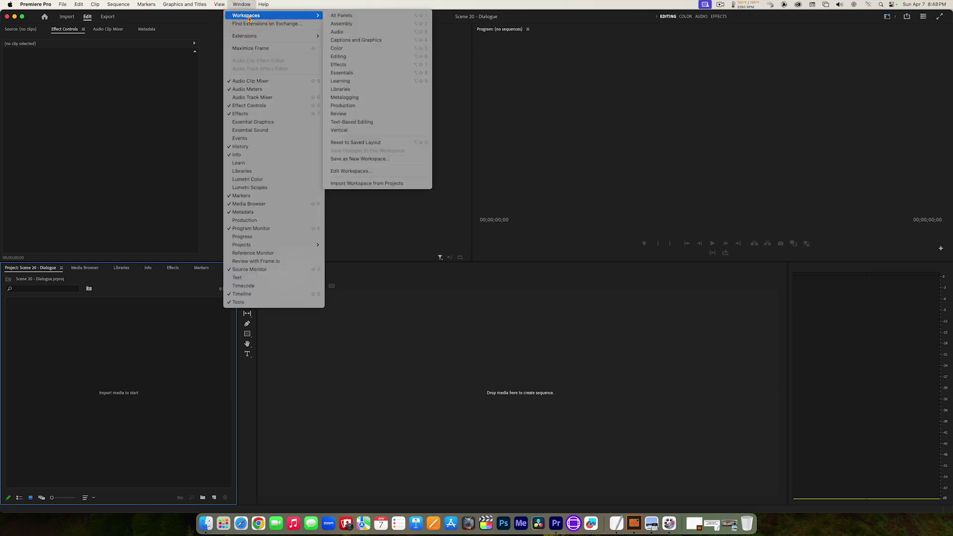
click(368, 143)
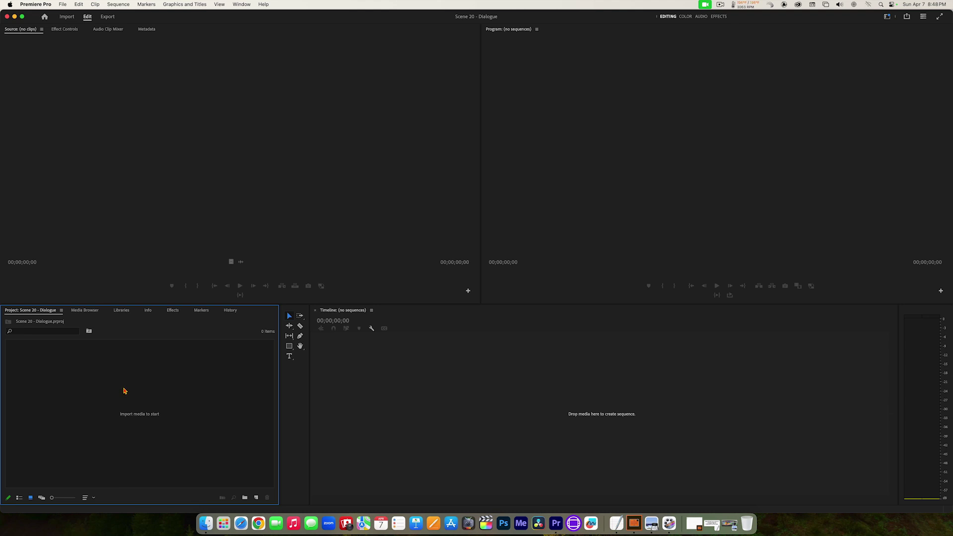
Examine the workspace areas one by one: source monitor, program monitor, timeline, tools, audio meters and project area.
click(177, 155)
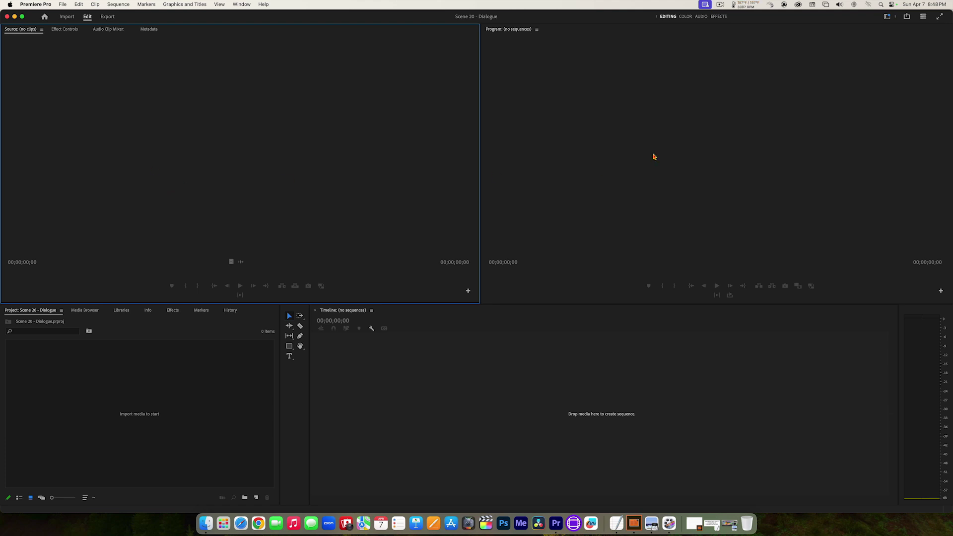
click(710, 149)
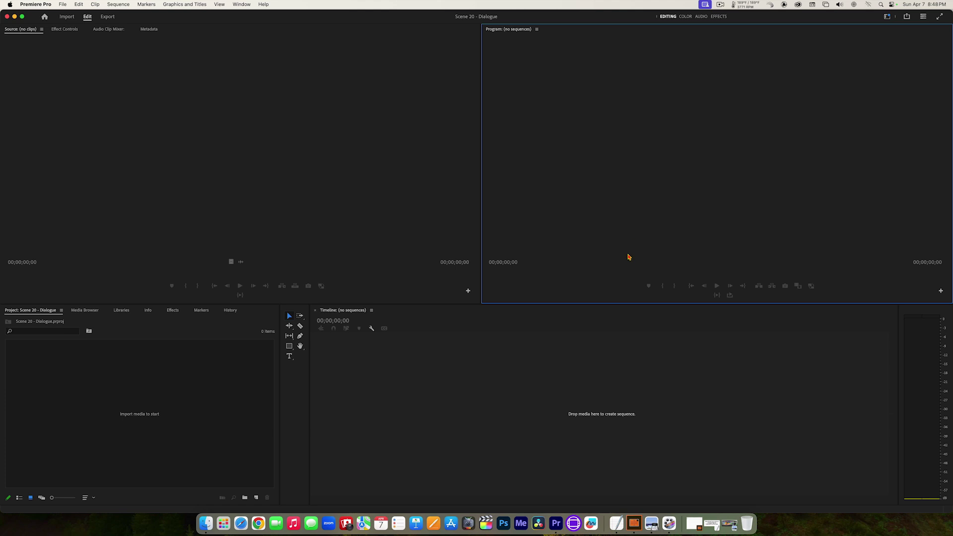
click(599, 381)
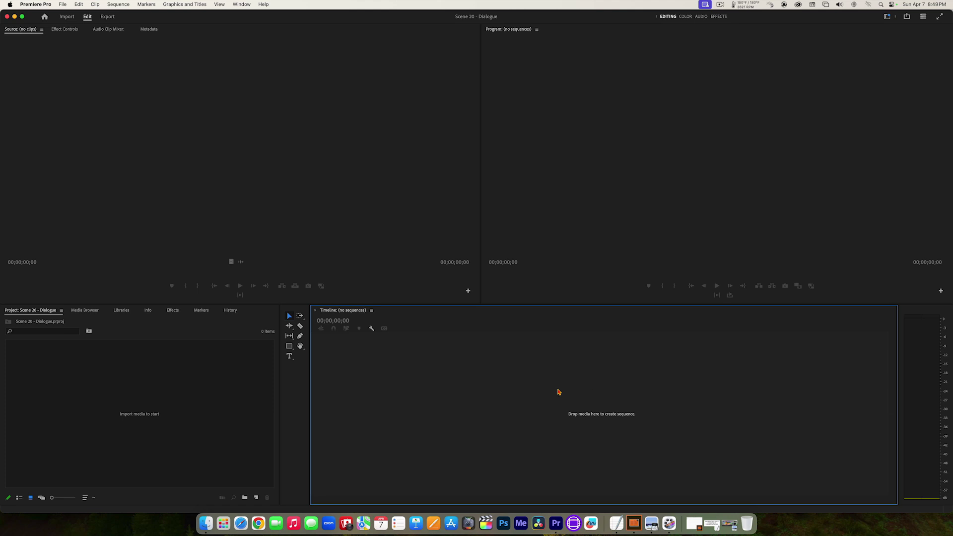
click(297, 414)
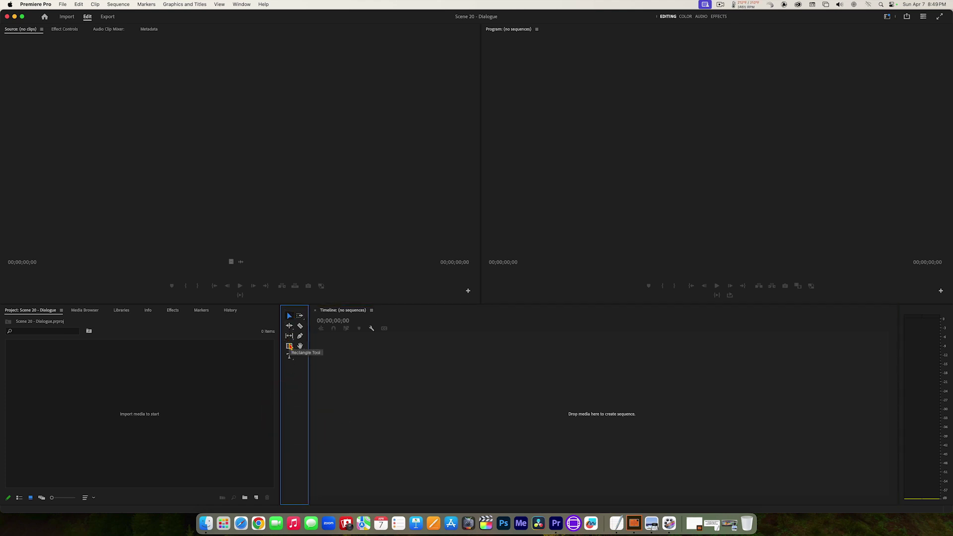
click(930, 379)
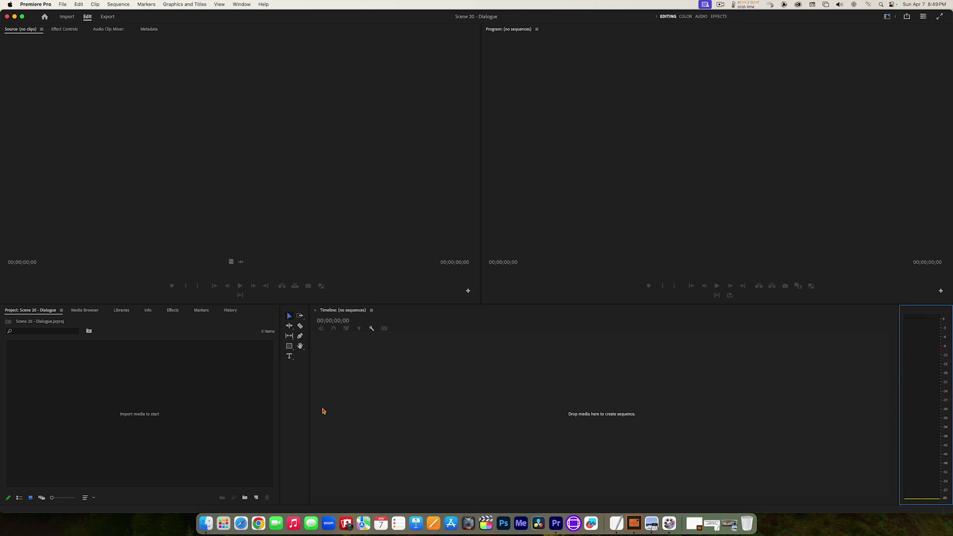
click(201, 381)
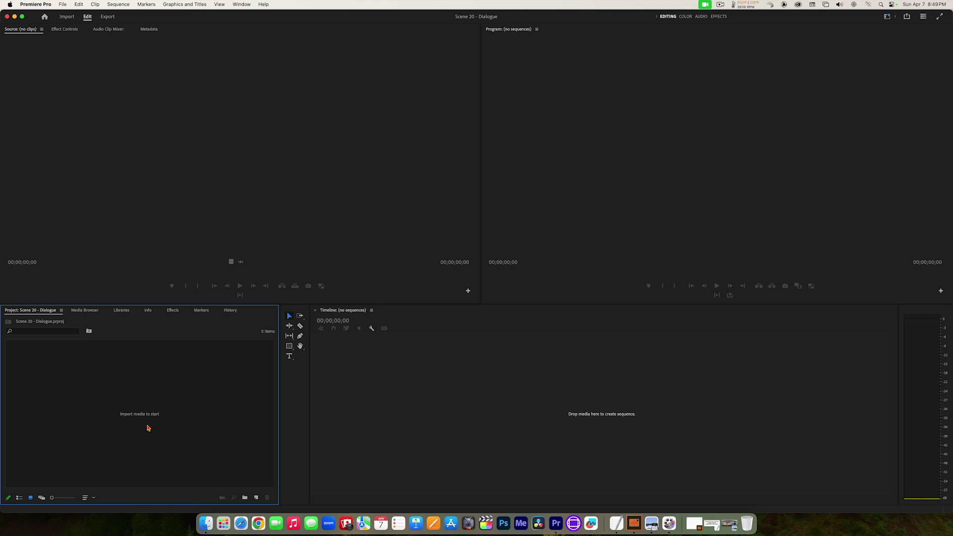
Look through the Scene 20 Clips folder on MEDIA_001 in the import dialog and close it without importing.
double_click(115, 396)
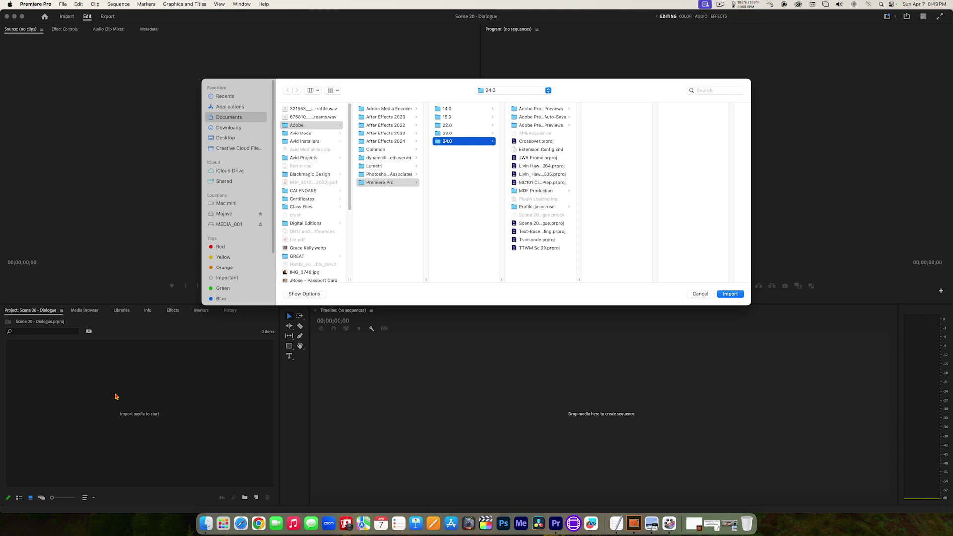
click(224, 226)
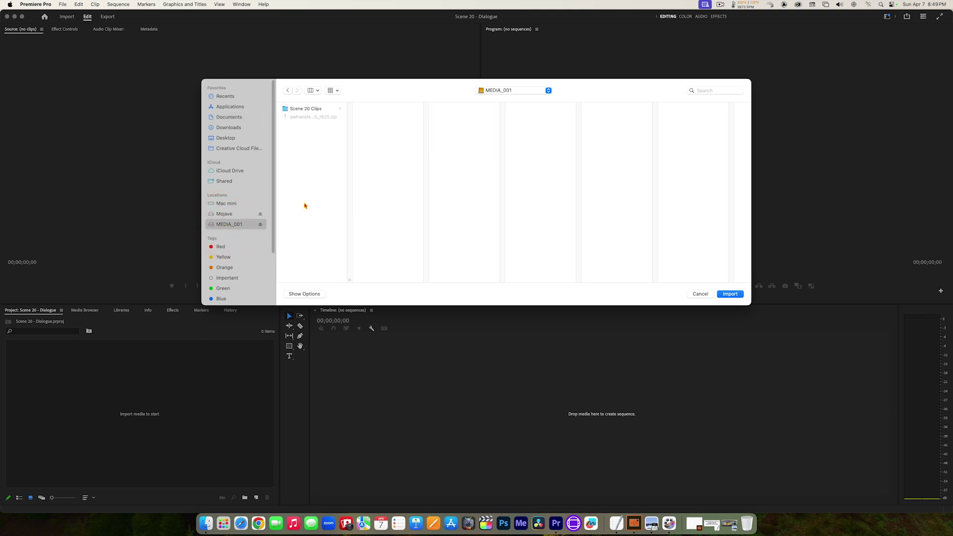
click(299, 108)
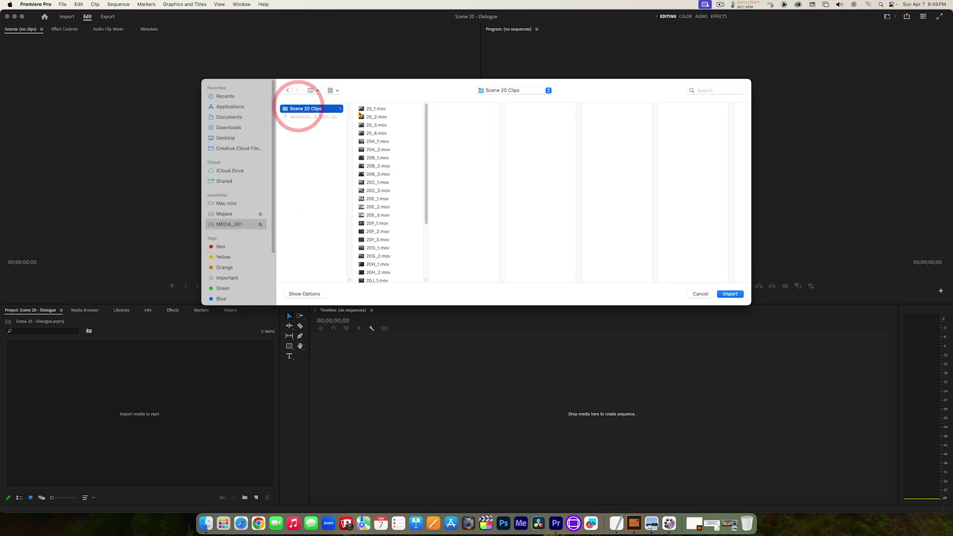
scroll(371, 114, down, 2)
scroll(372, 115, down, 4)
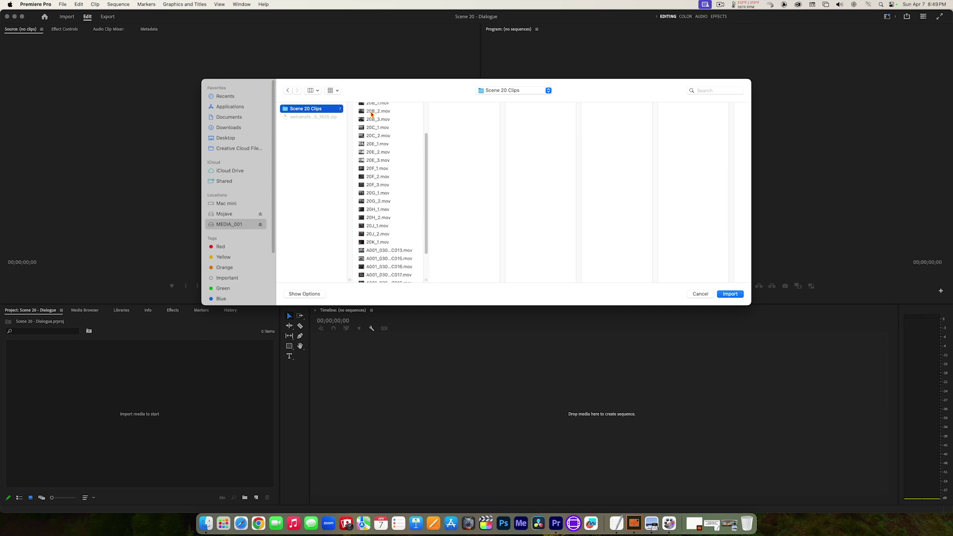
scroll(371, 114, up, 5)
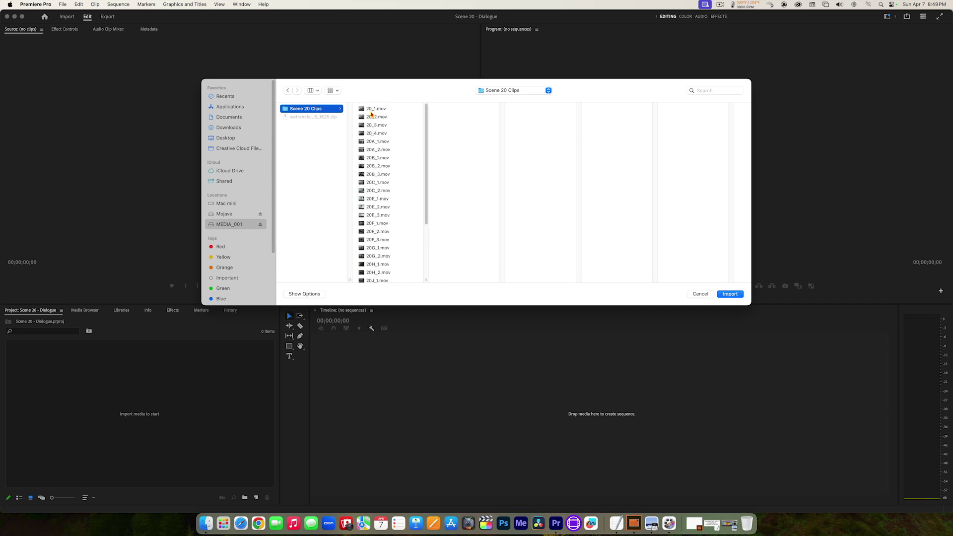
click(698, 296)
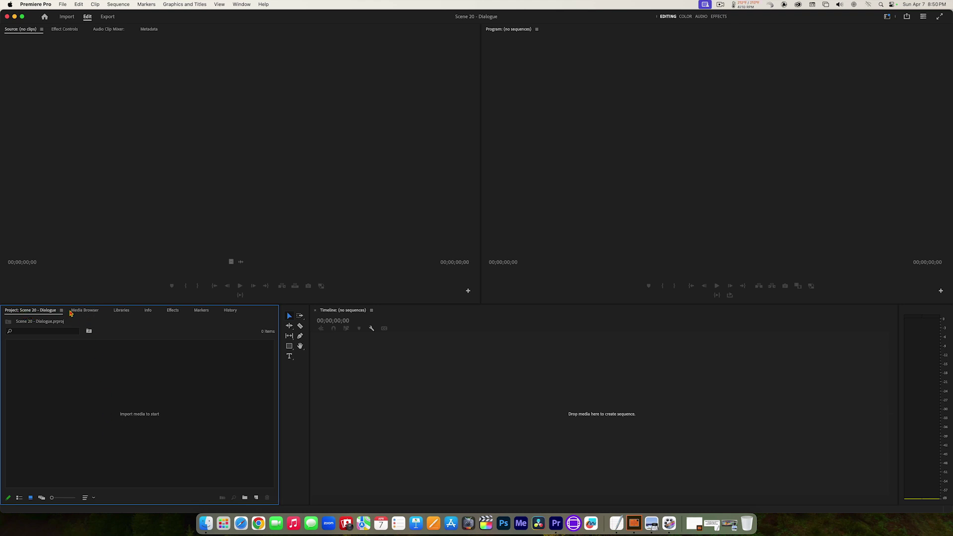
Look over the Media Browser, Libraries, Info, Effects, Markers and History views grouped with the project.
click(84, 311)
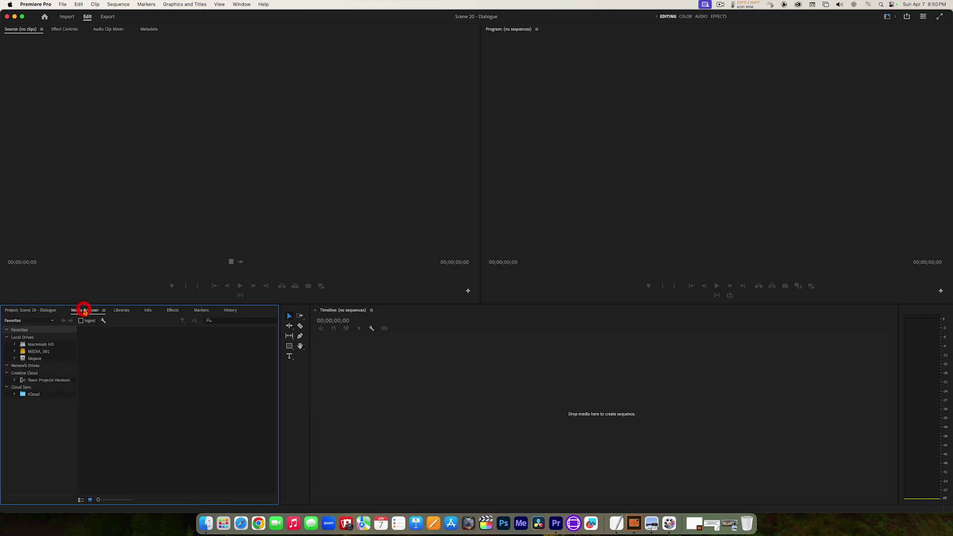
click(121, 311)
click(148, 312)
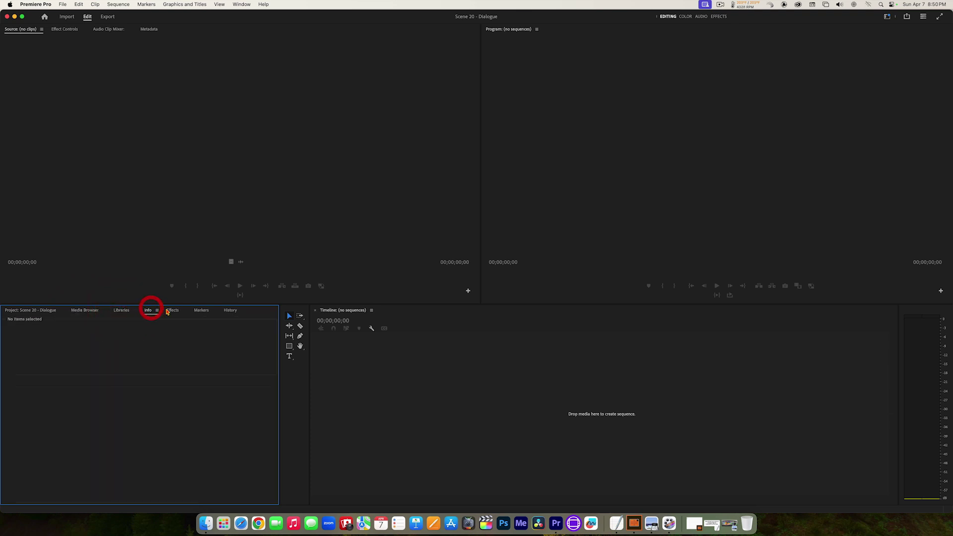
click(173, 311)
click(201, 311)
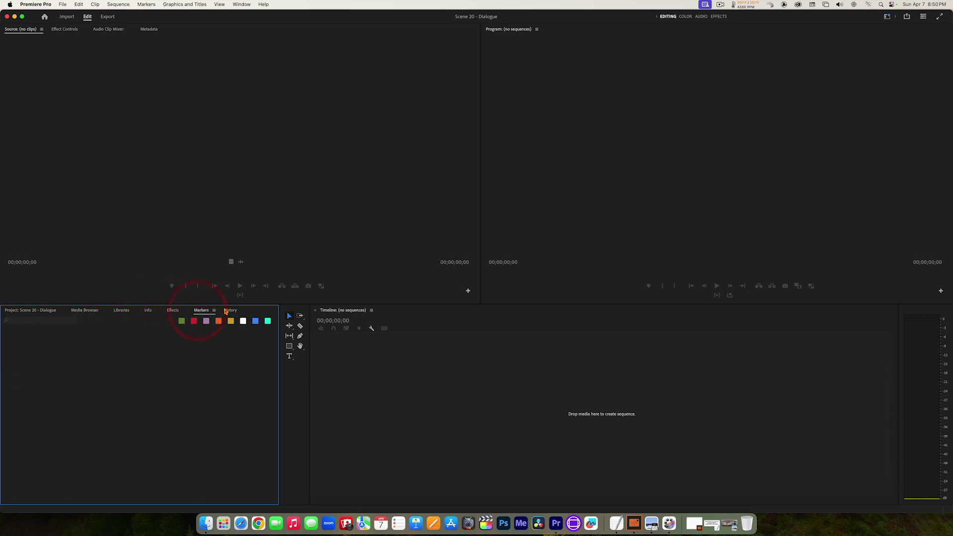
click(228, 311)
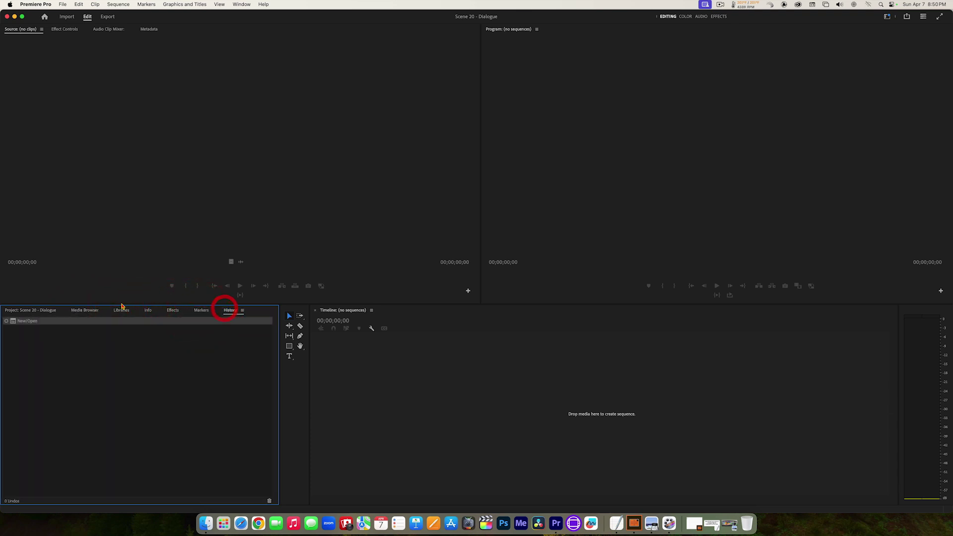
Browse the Scene 20 Clips folder on MEDIA_001 in the Media Browser, viewing its clips as a list and as thumbnails.
click(82, 312)
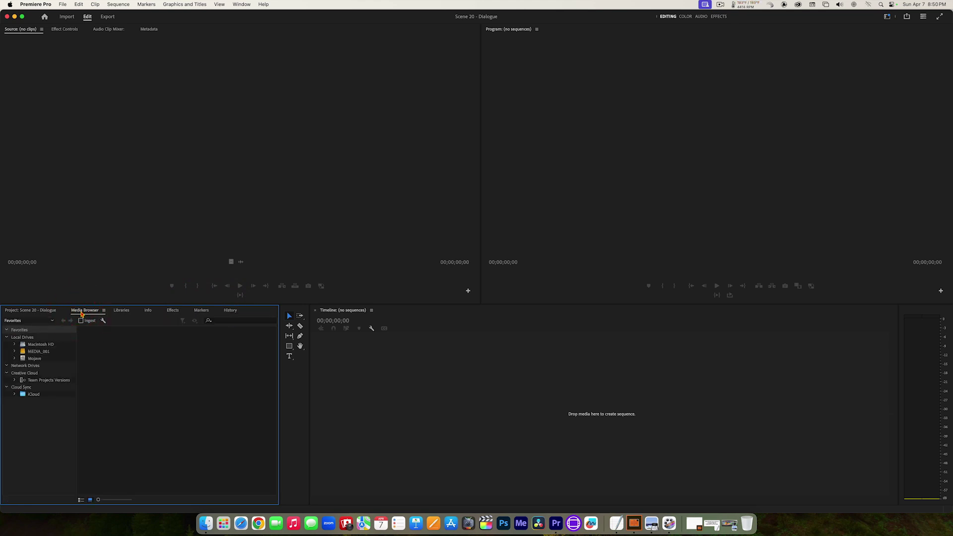
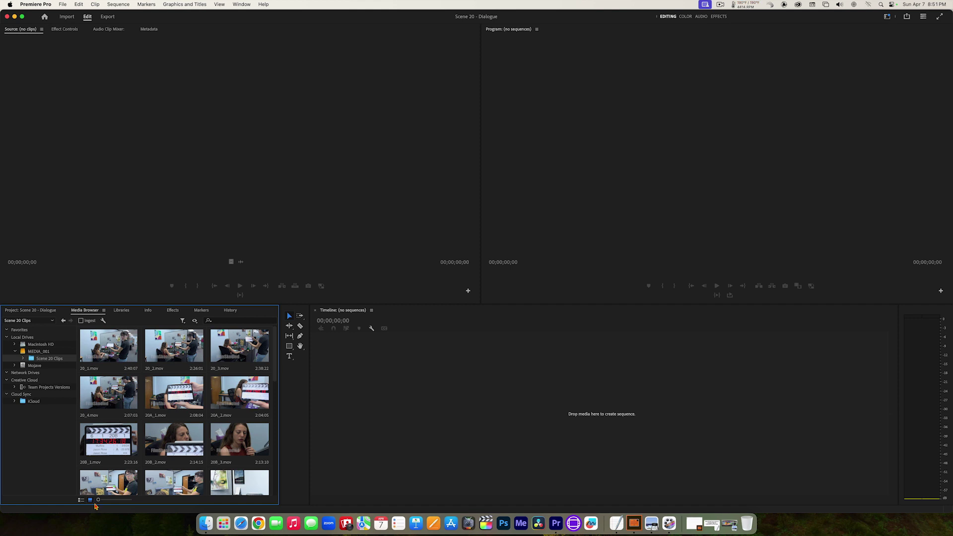
click(80, 501)
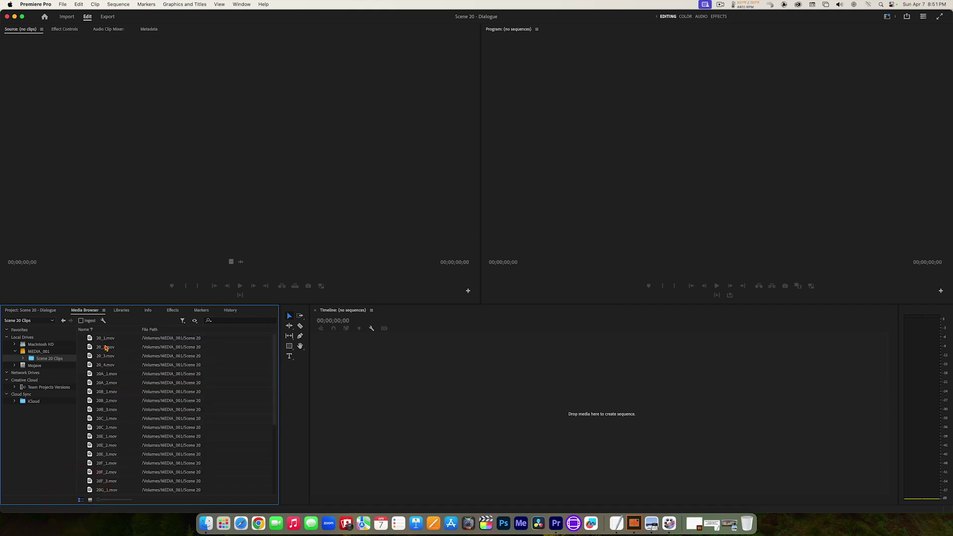
scroll(105, 347, down, 5)
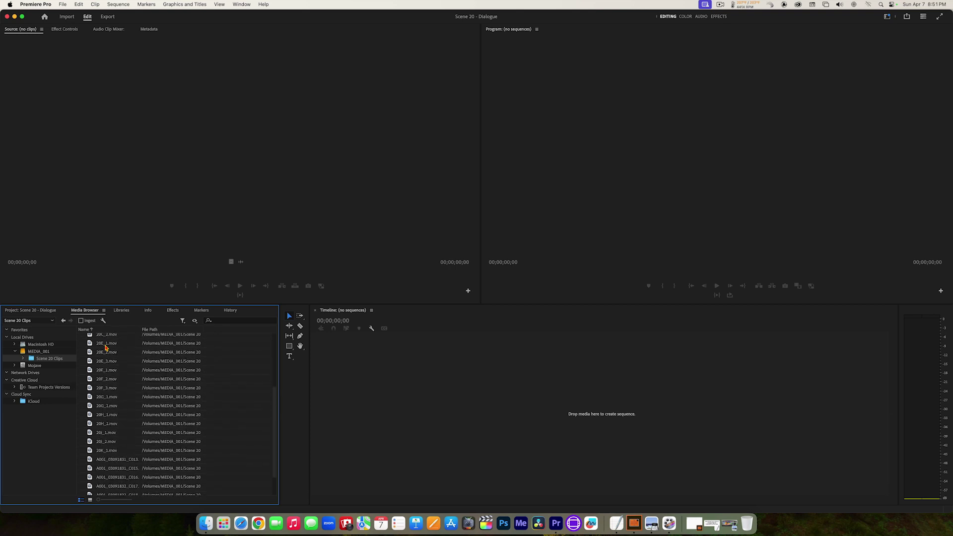
scroll(105, 347, up, 5)
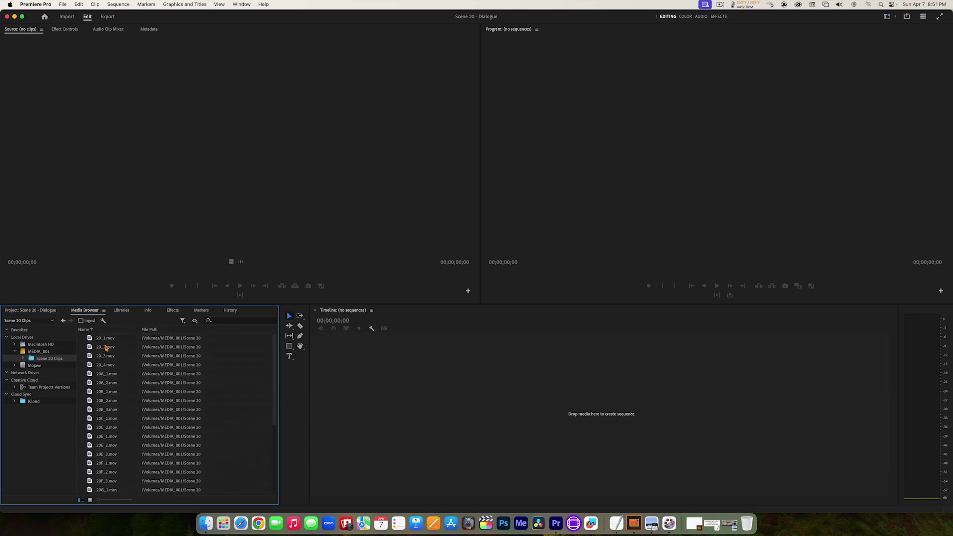
click(90, 500)
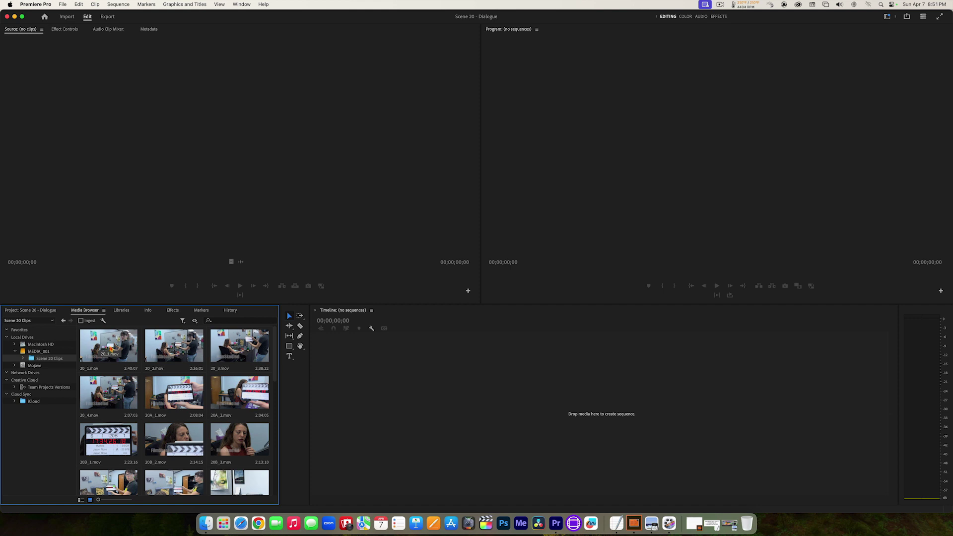
Turn on Hover Scrub for the Media Browser and preview clip 20_2.mov at the largest thumbnail size.
click(104, 310)
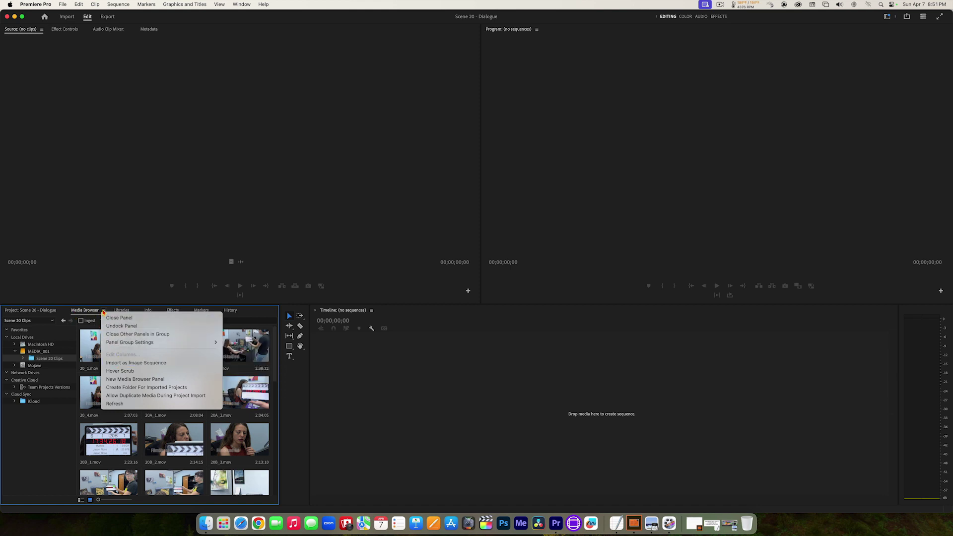
click(120, 371)
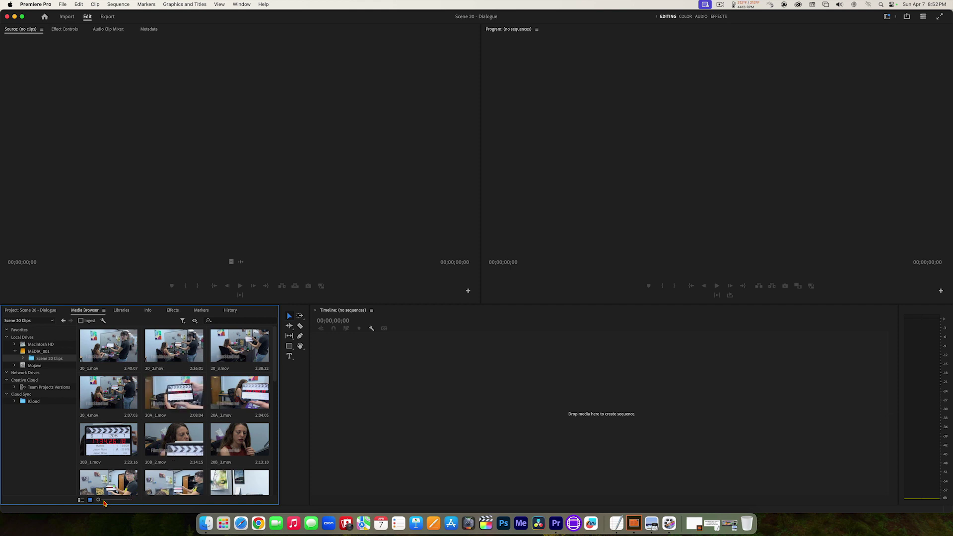
drag(99, 501, 129, 501)
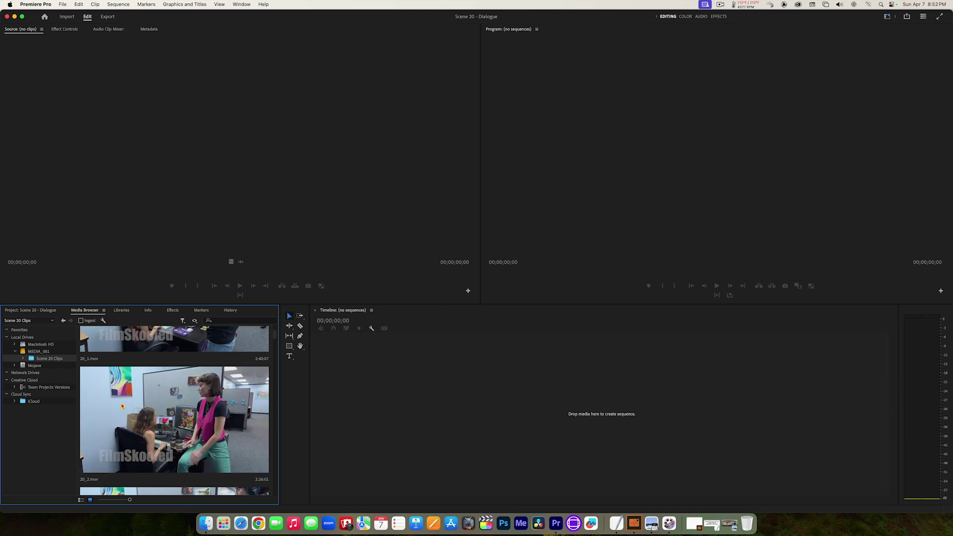
click(99, 408)
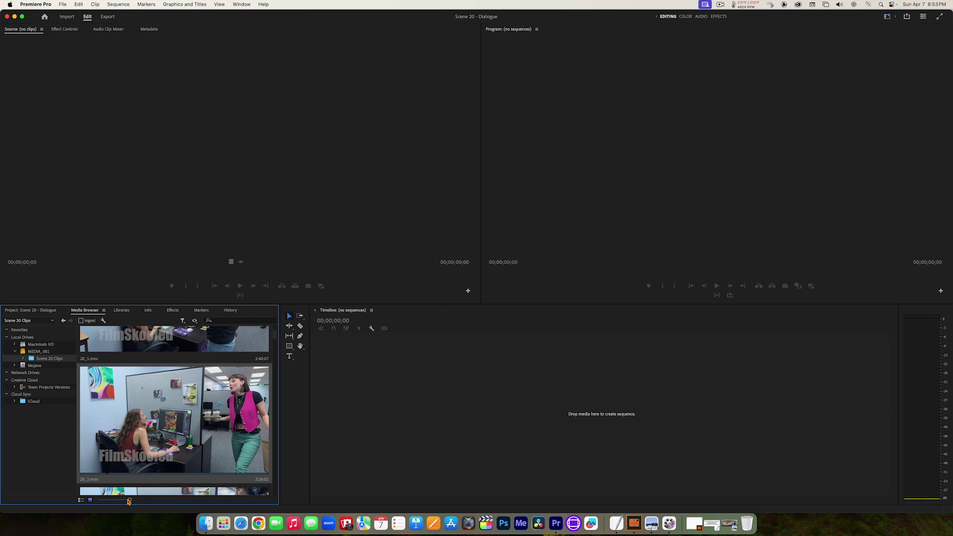
Shrink the clip thumbnails to the smallest size and look through the whole Scene 20 Clips folder.
drag(129, 501, 99, 500)
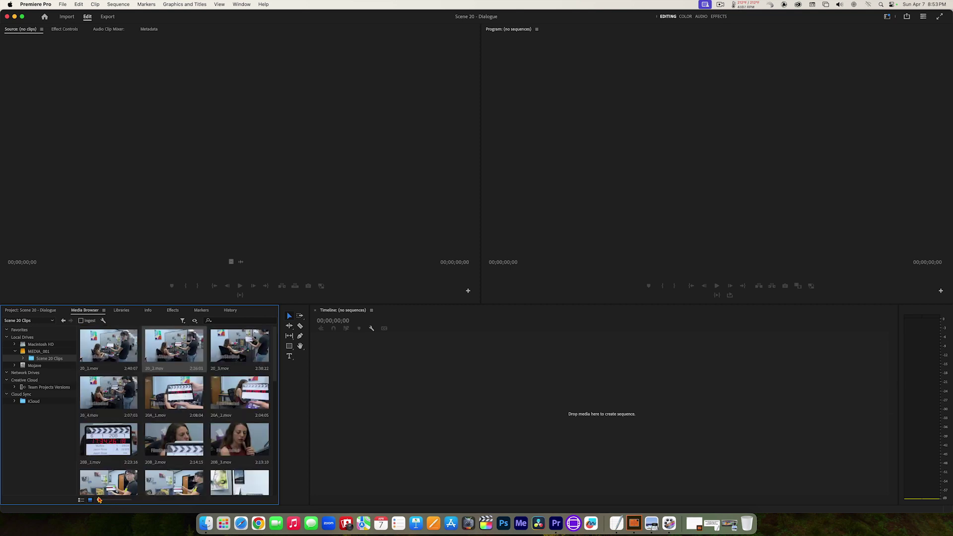
scroll(206, 467, down, 10)
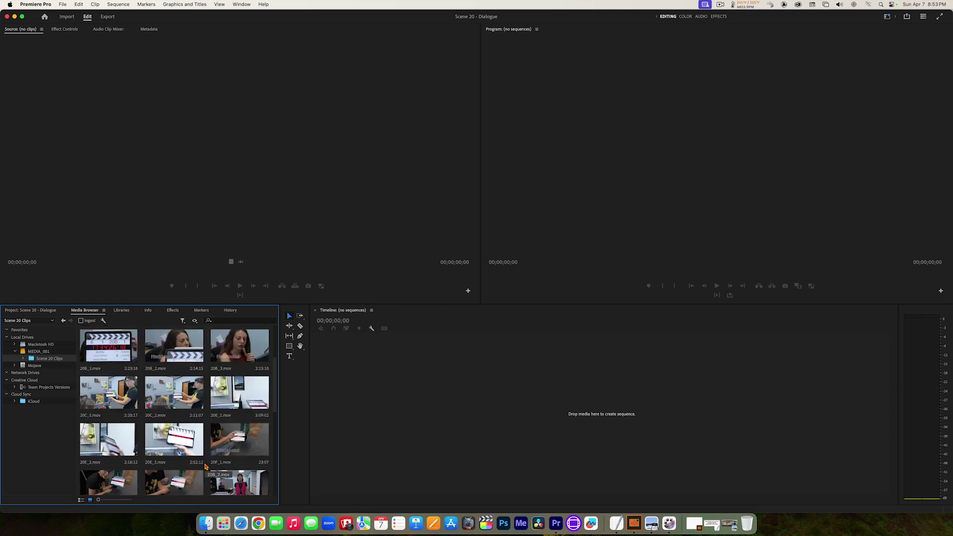
scroll(206, 467, down, 3)
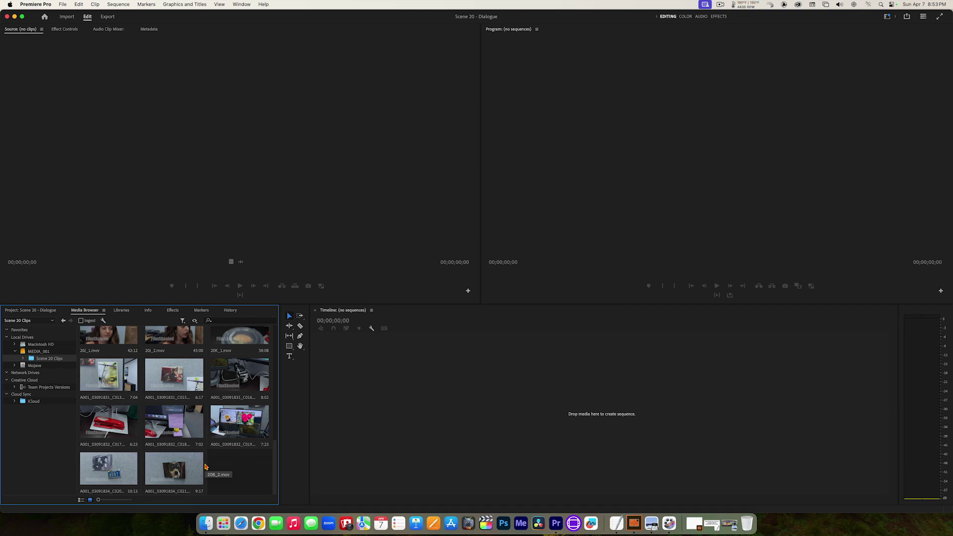
scroll(206, 467, up, 12)
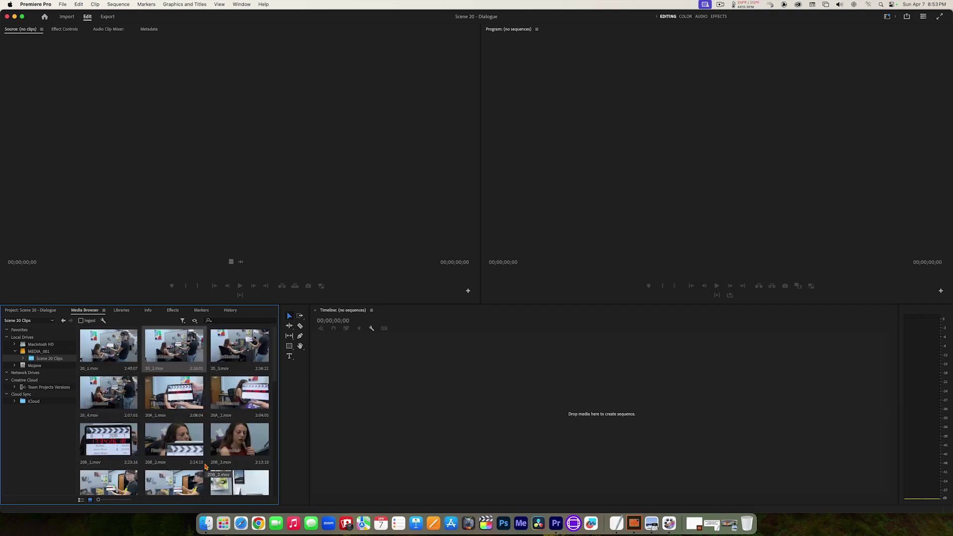
scroll(206, 467, down, 1)
scroll(205, 459, up, 1)
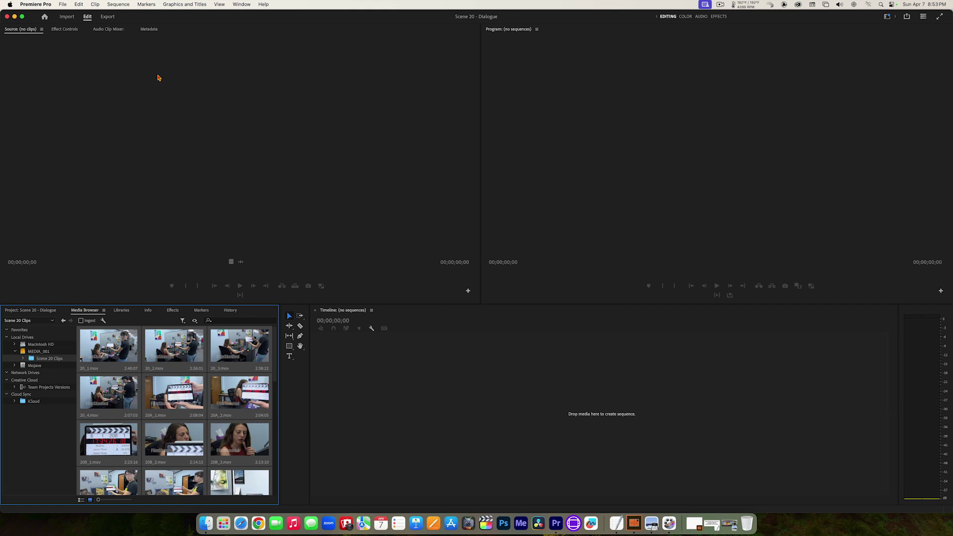
Import the selected Scene 20 clips from the Media Browser into the project and look over their thumbnails.
click(65, 4)
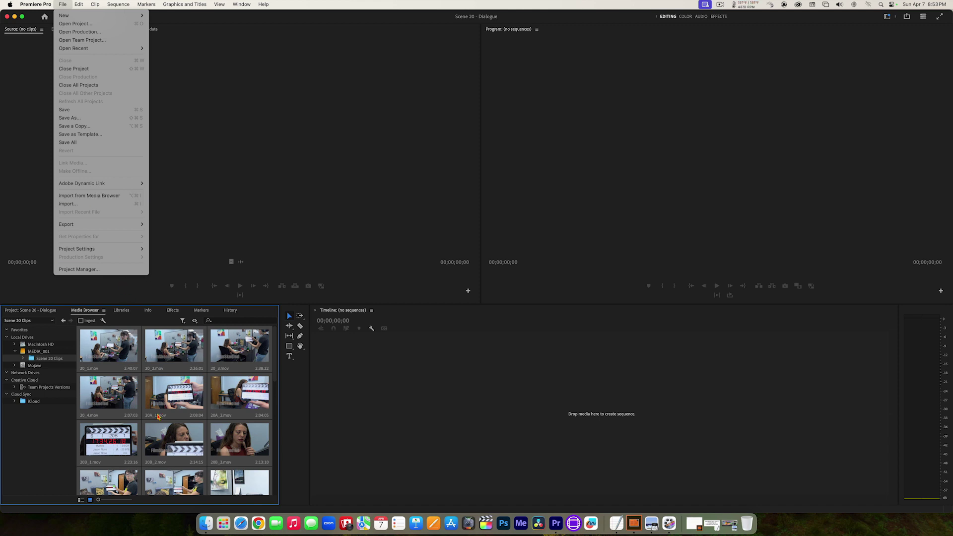
right_click(169, 394)
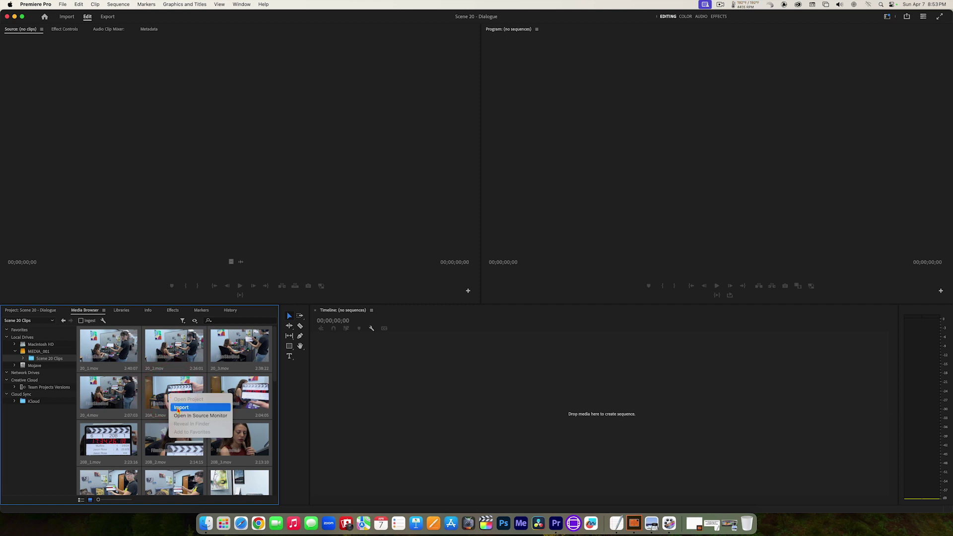
click(180, 407)
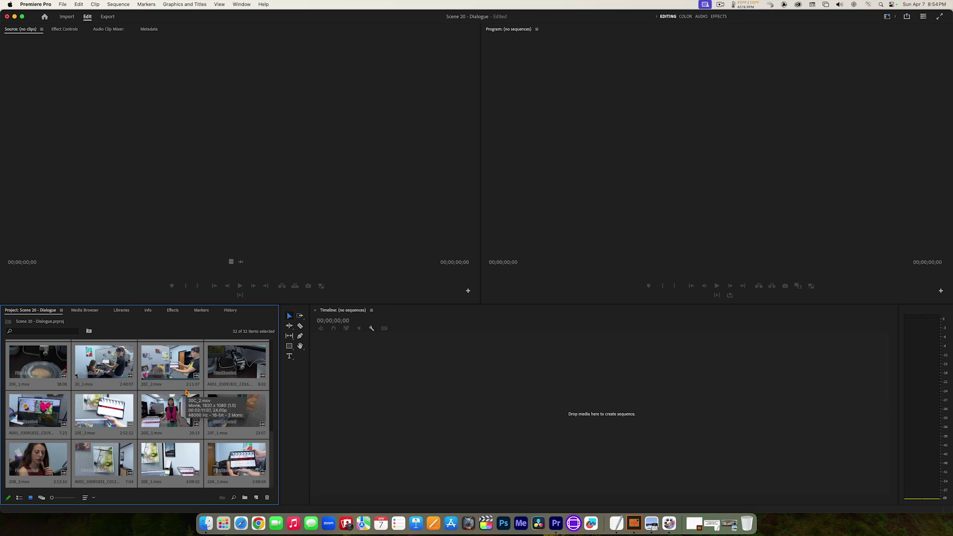
scroll(187, 393, down, 5)
scroll(187, 393, down, 5)
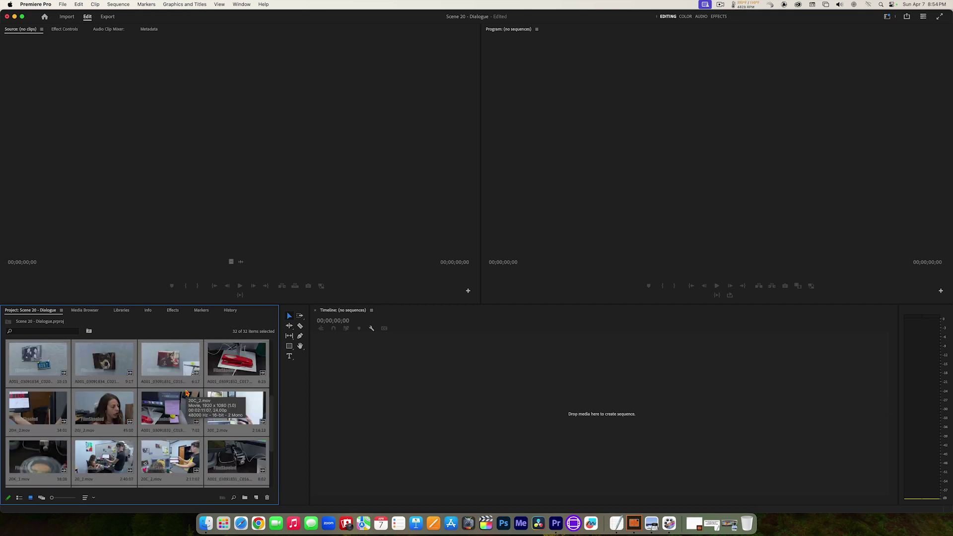
scroll(186, 392, up, 5)
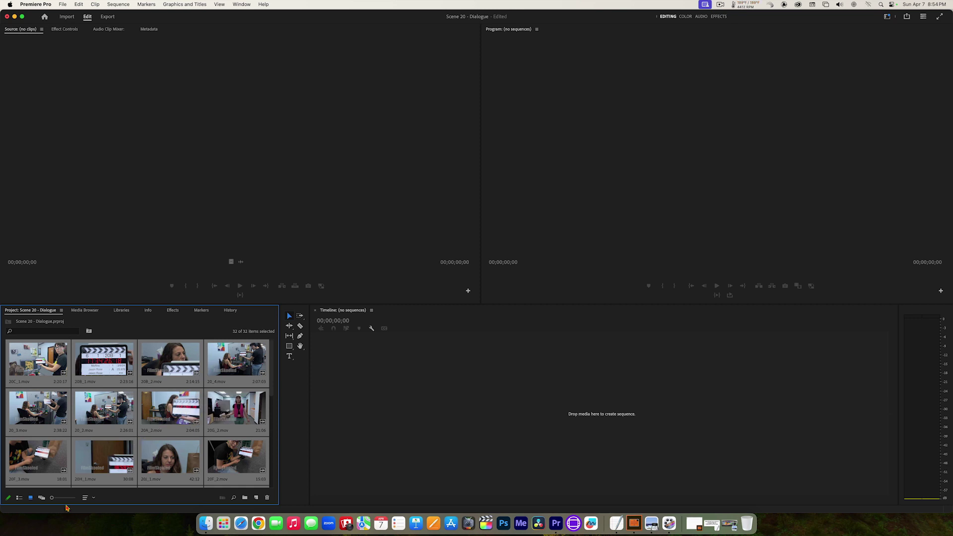
Compare the project clips in list, icon and freeform views, settling on list view to look through the file names.
click(18, 498)
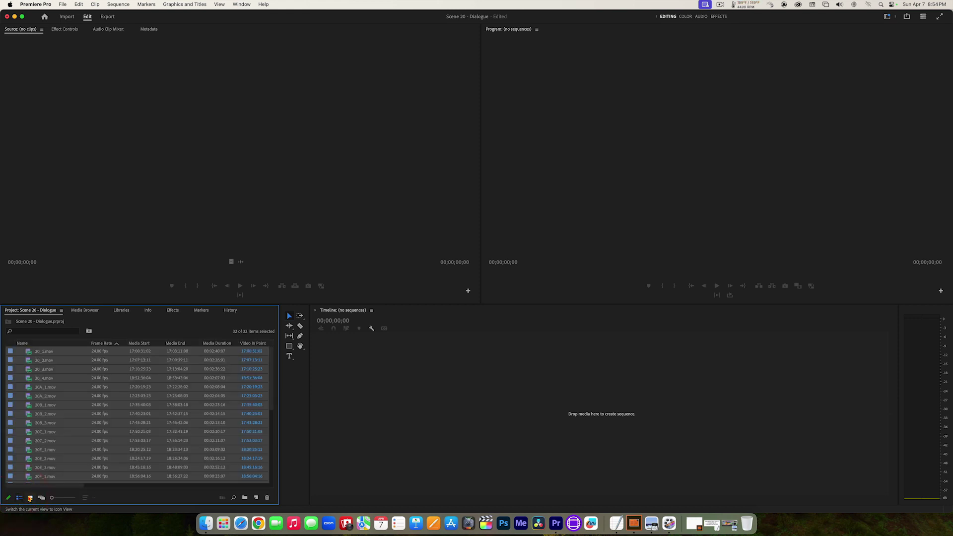
click(29, 498)
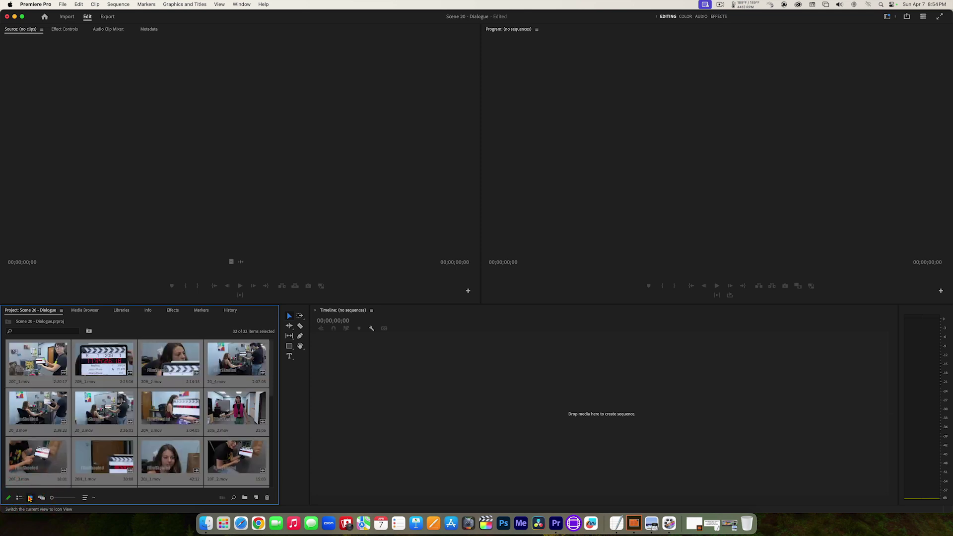
click(42, 499)
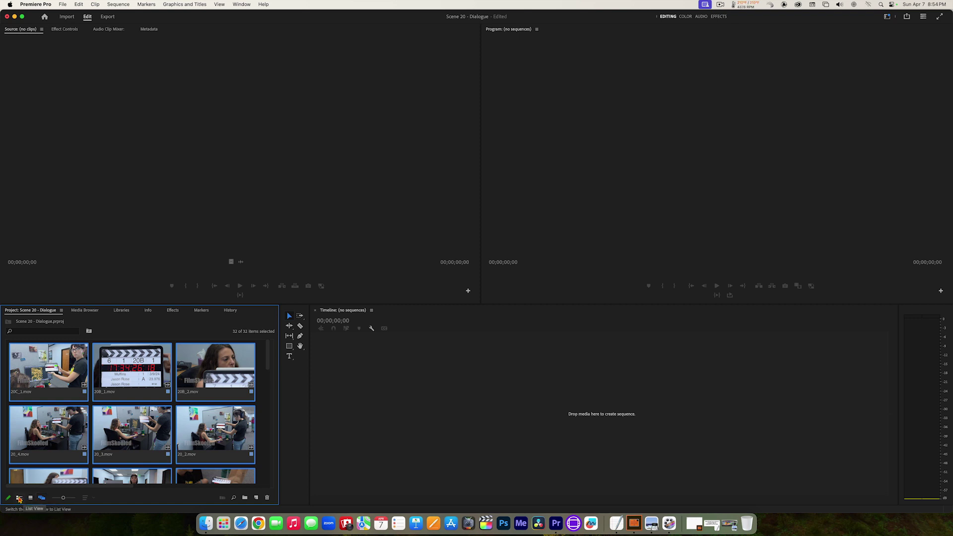
click(19, 499)
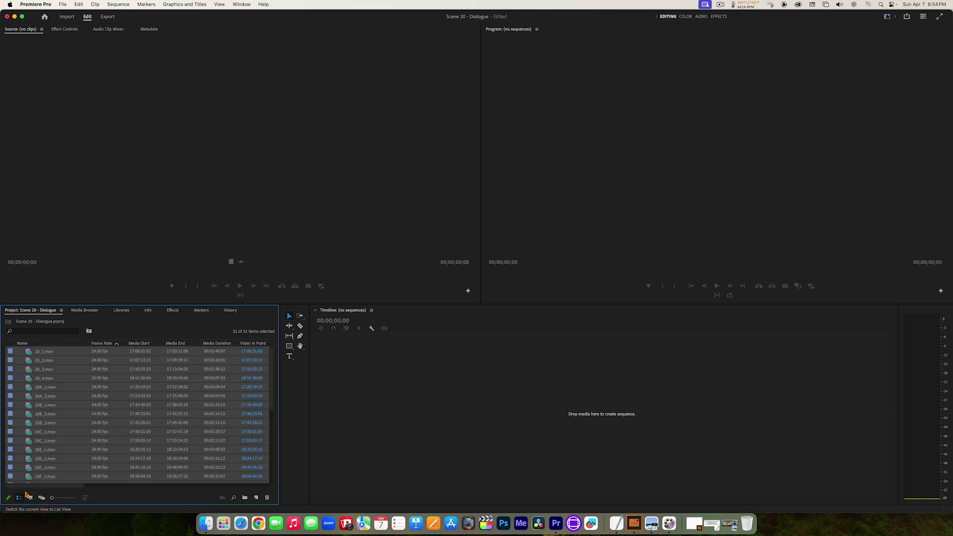
scroll(29, 400, down, 3)
scroll(30, 400, down, 1)
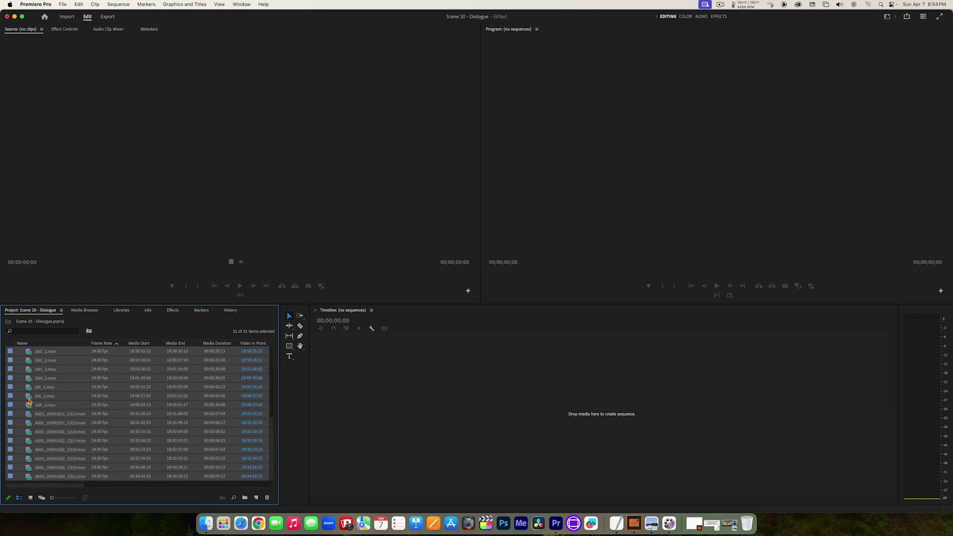
scroll(29, 400, up, 3)
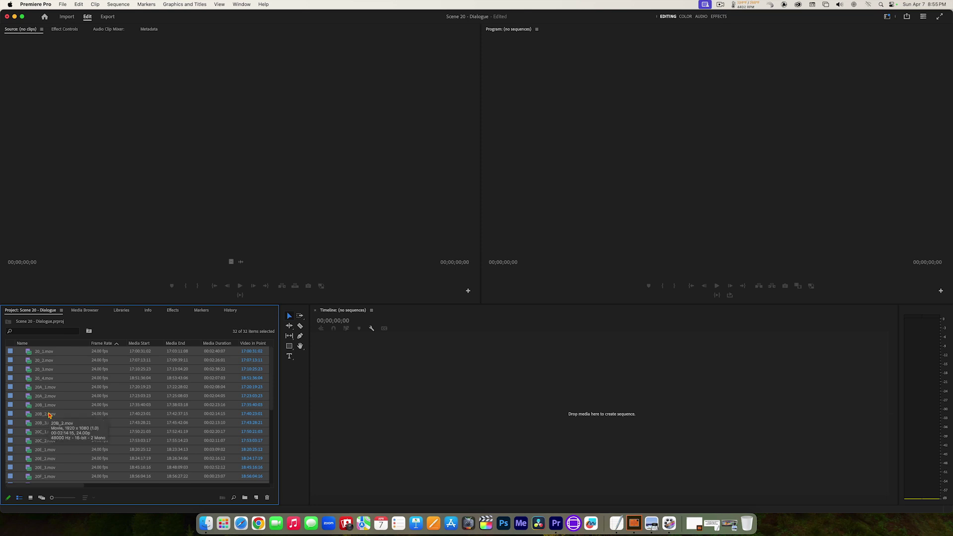
scroll(49, 415, down, 5)
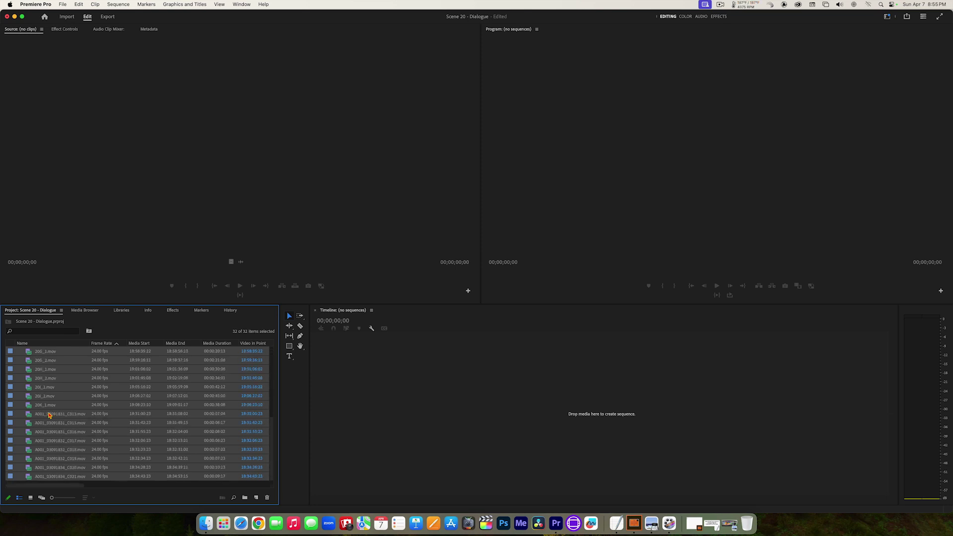
scroll(50, 415, up, 5)
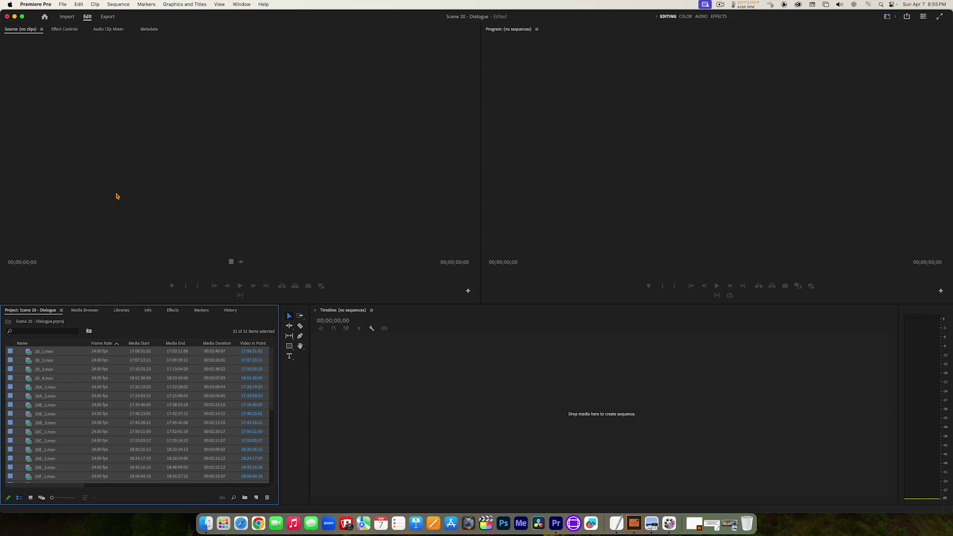
Create a new bin named "Scene 20 Clips" in the project.
click(65, 4)
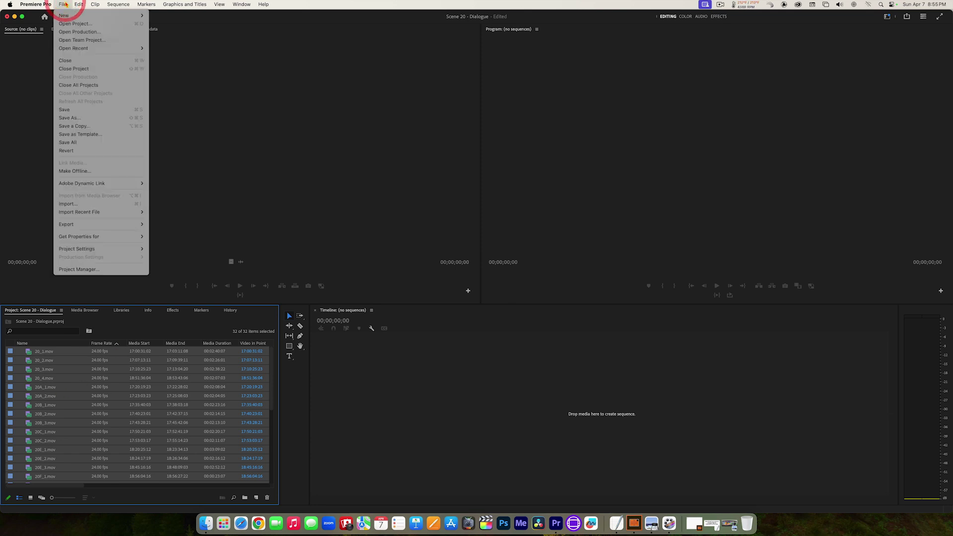
mouse_move(68, 16)
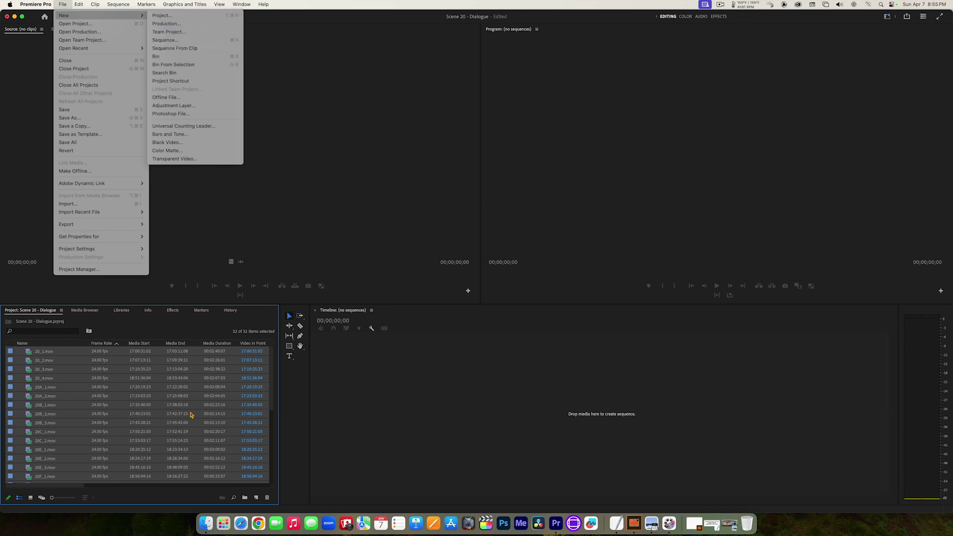
click(185, 498)
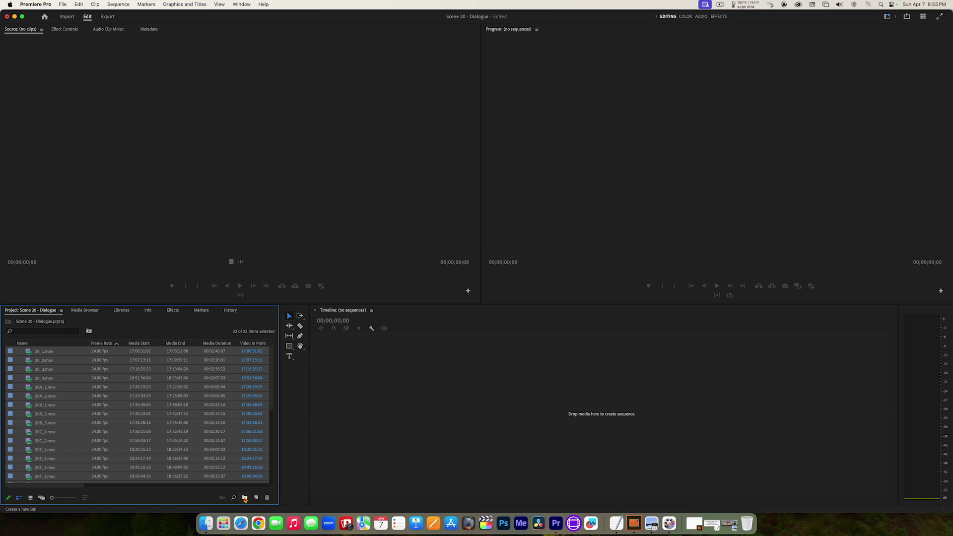
click(244, 498)
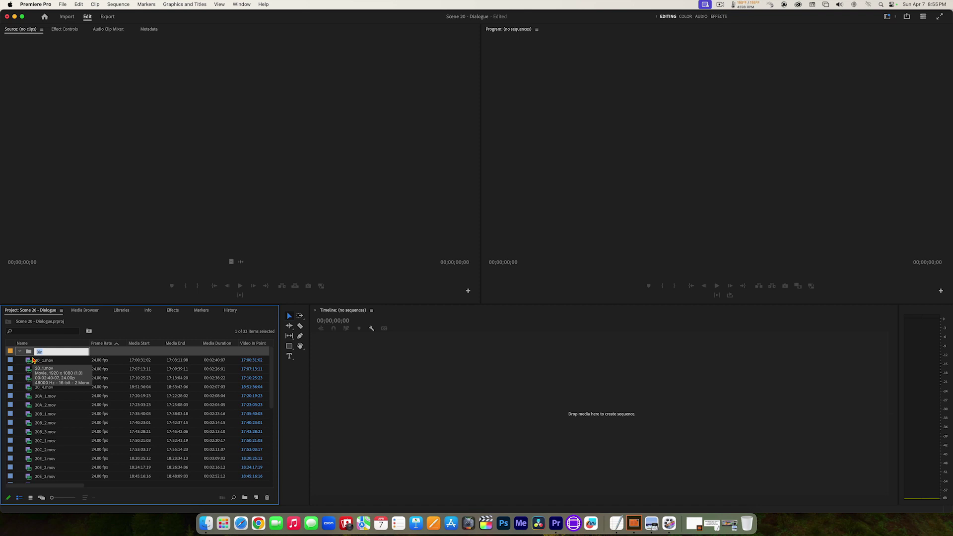
text(Scene 2)
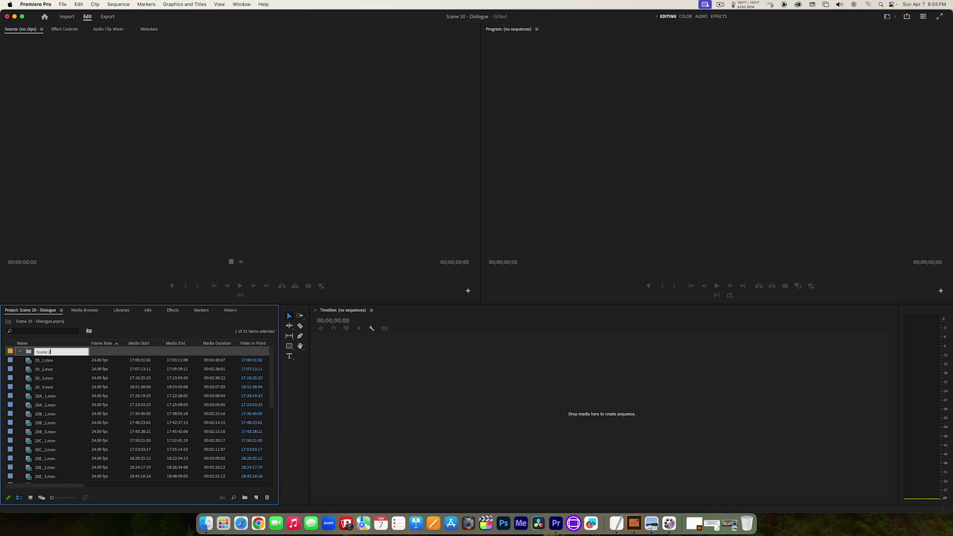
text(0 Clips)
key(Return)
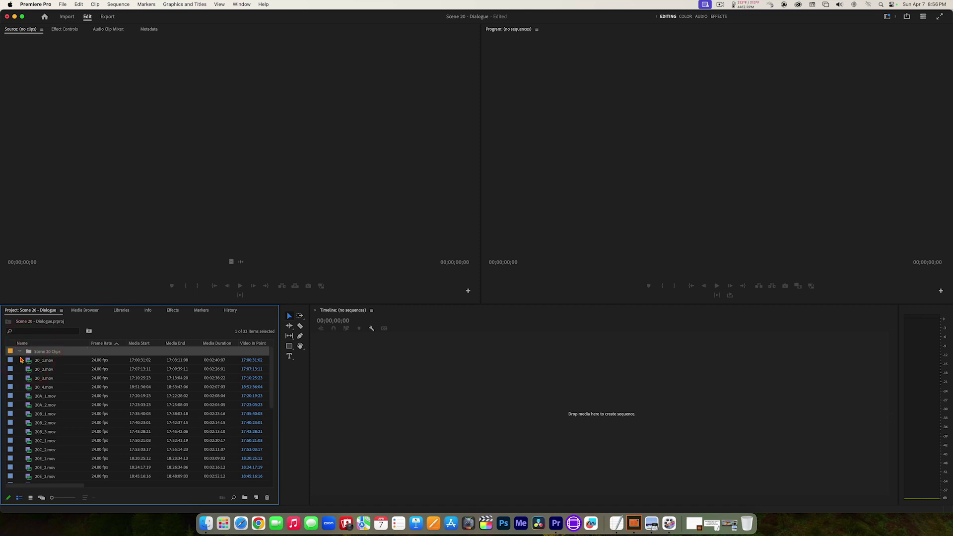
Move 20_1.mov and 20_2.mov one at a time into the Scene 20 Clips bin.
scroll(21, 366, down, 3)
scroll(21, 366, down, 10)
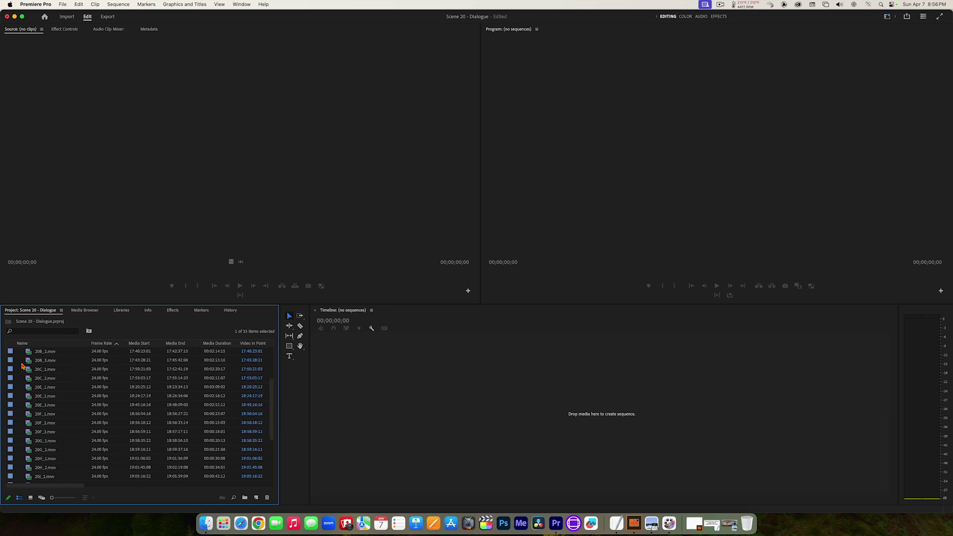
scroll(22, 366, up, 13)
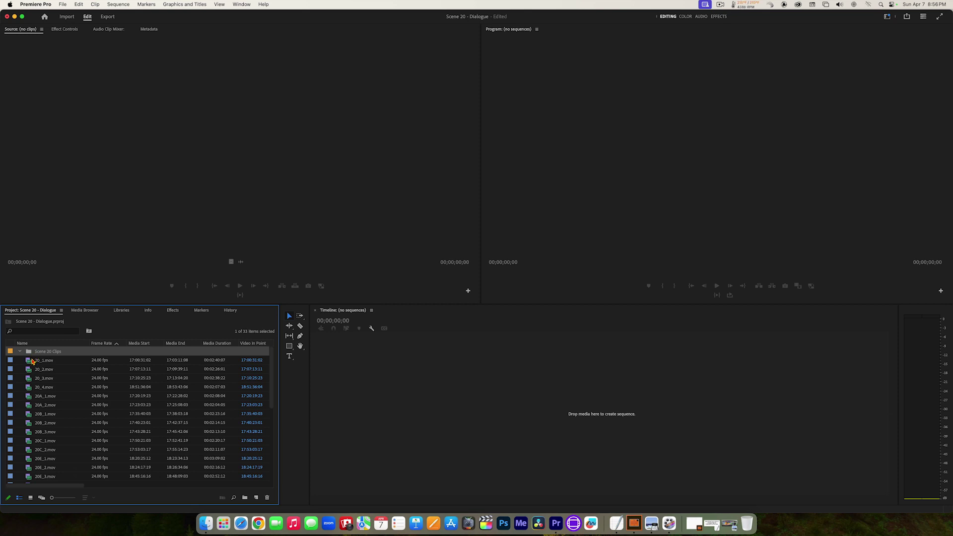
click(29, 362)
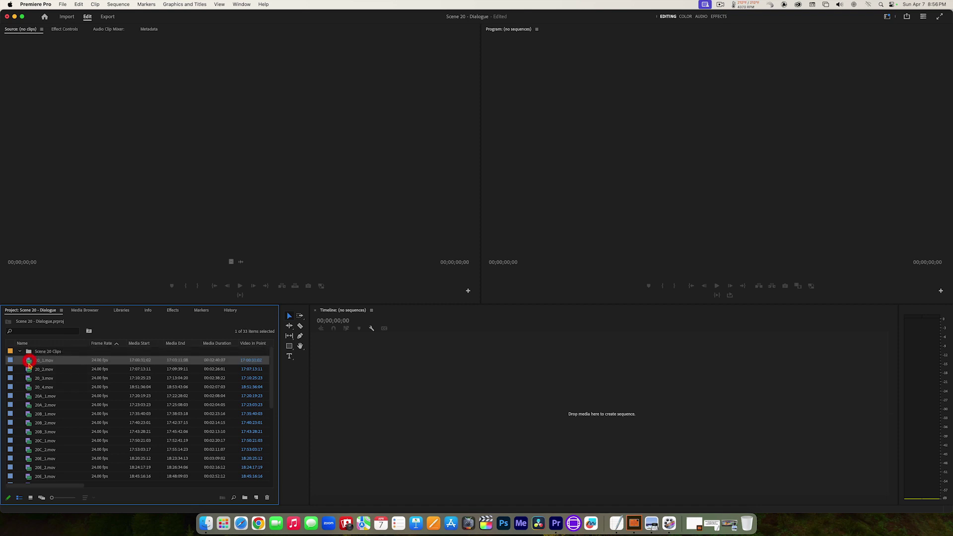
drag(29, 364, 34, 353)
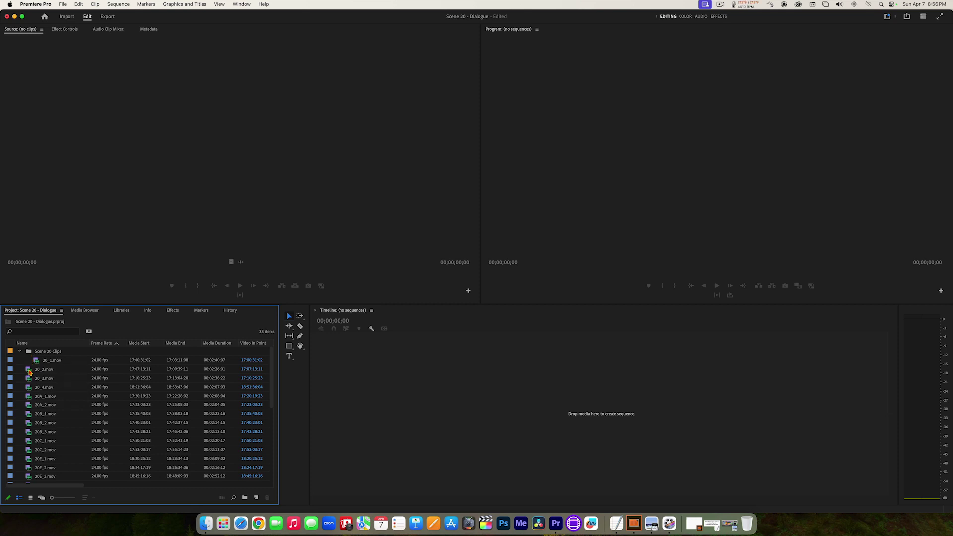
drag(31, 372, 33, 355)
Move all remaining clips whose names start with 20, from 20_3.mov onward, into the Scene 20 Clips bin together and check its contents.
click(32, 379)
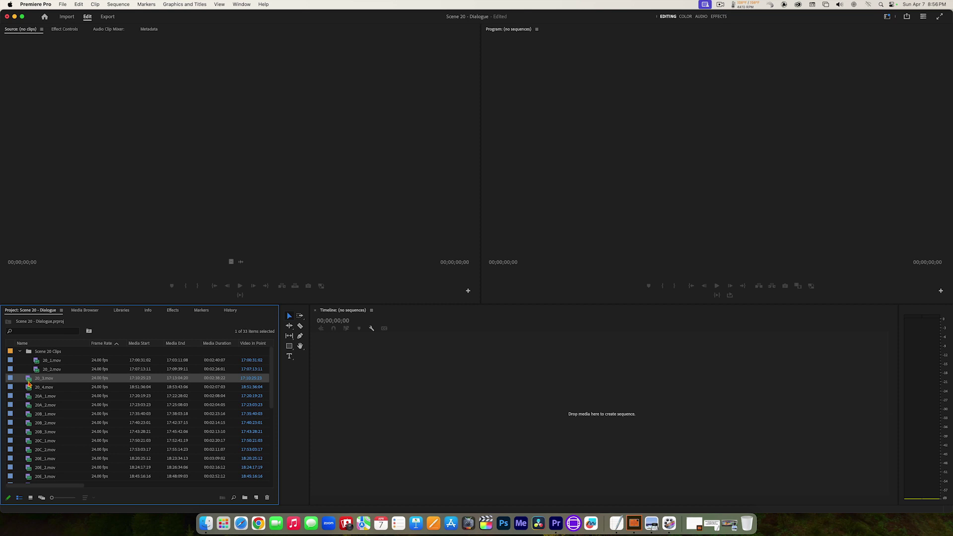
scroll(28, 383, down, 5)
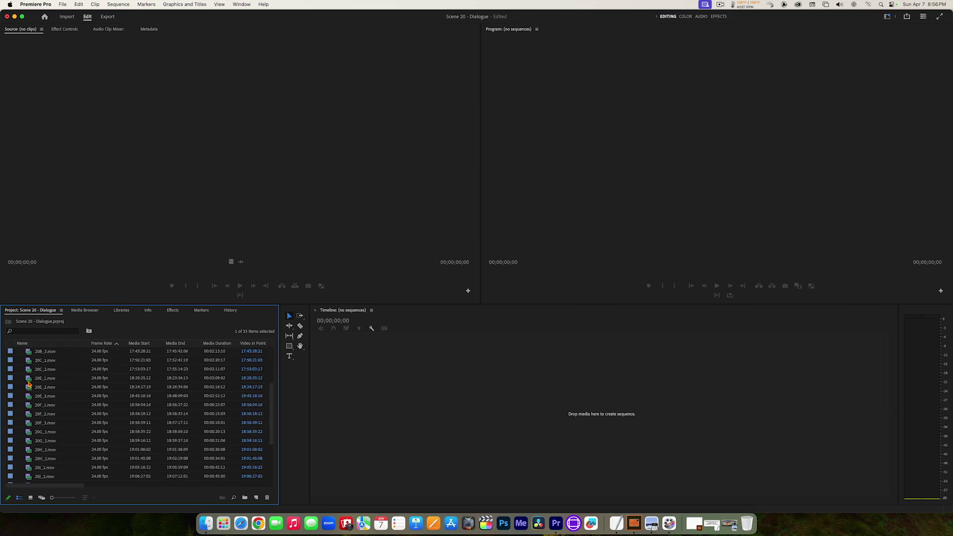
scroll(28, 383, down, 3)
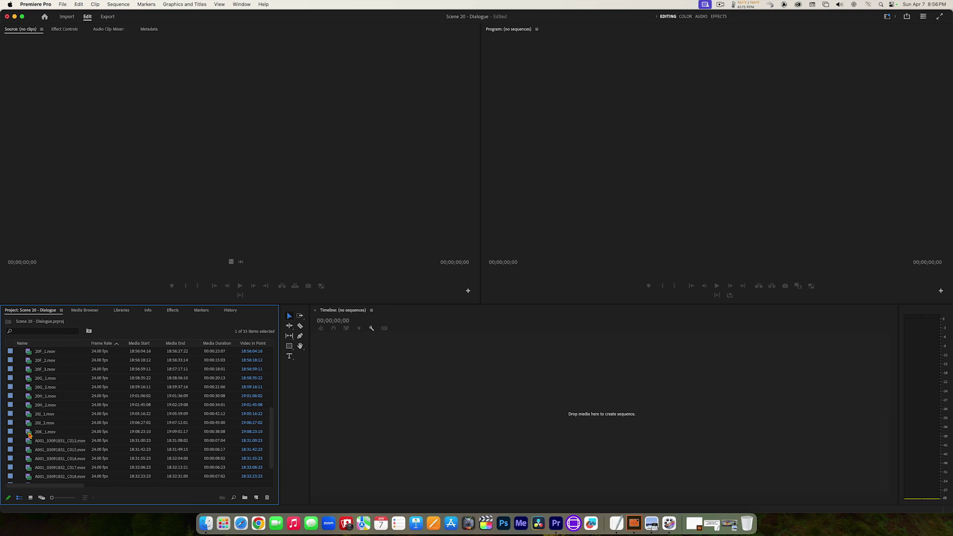
shift+click(28, 433)
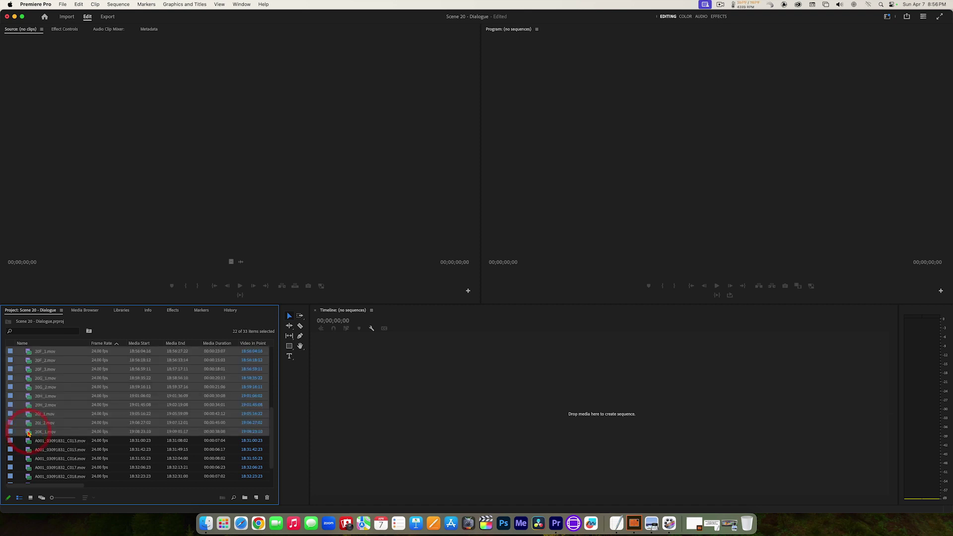
scroll(29, 424, up, 1)
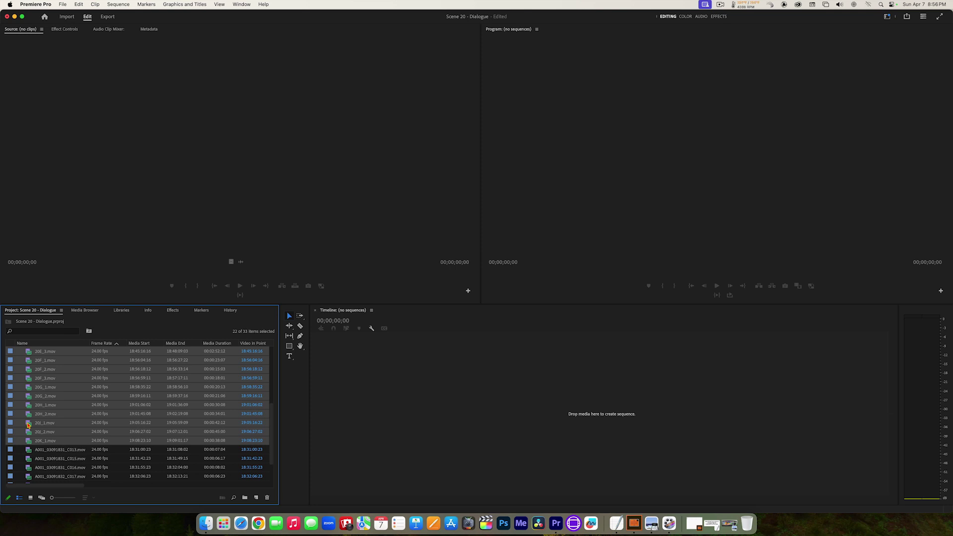
scroll(28, 425, up, 5)
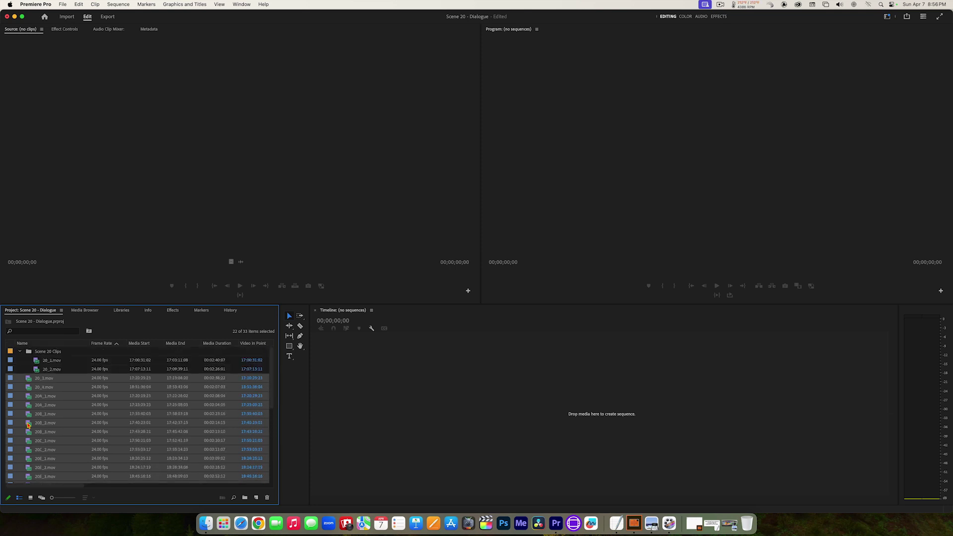
scroll(29, 382, down, 6)
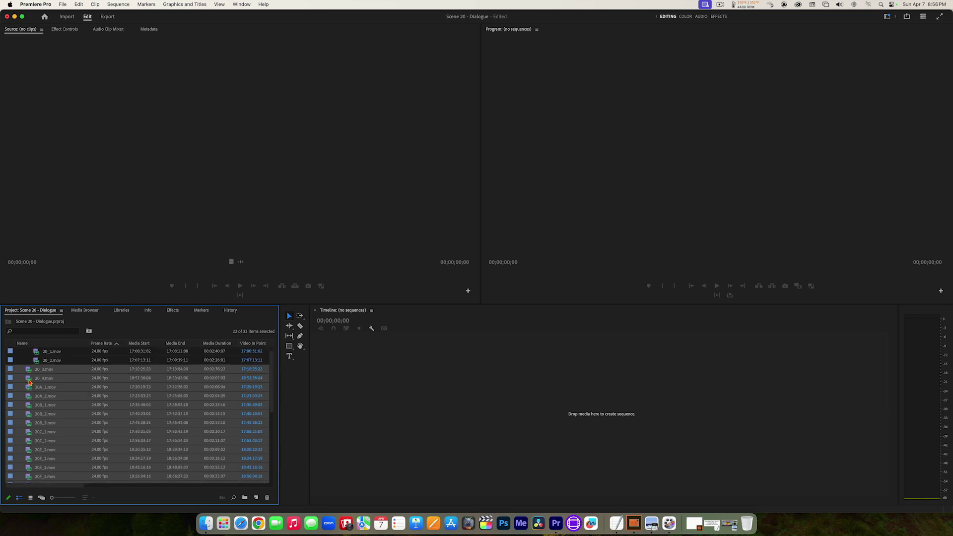
scroll(29, 382, down, 8)
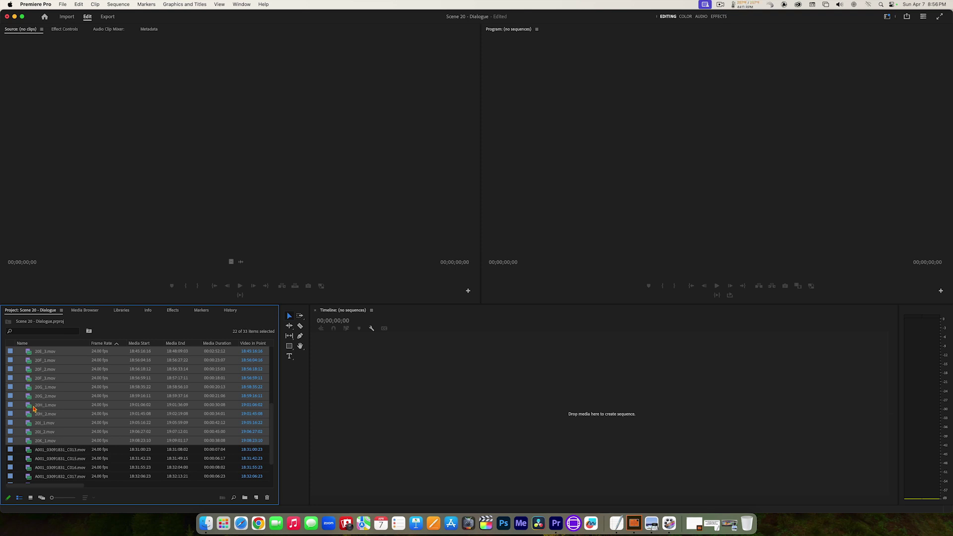
scroll(34, 408, up, 3)
scroll(34, 408, up, 11)
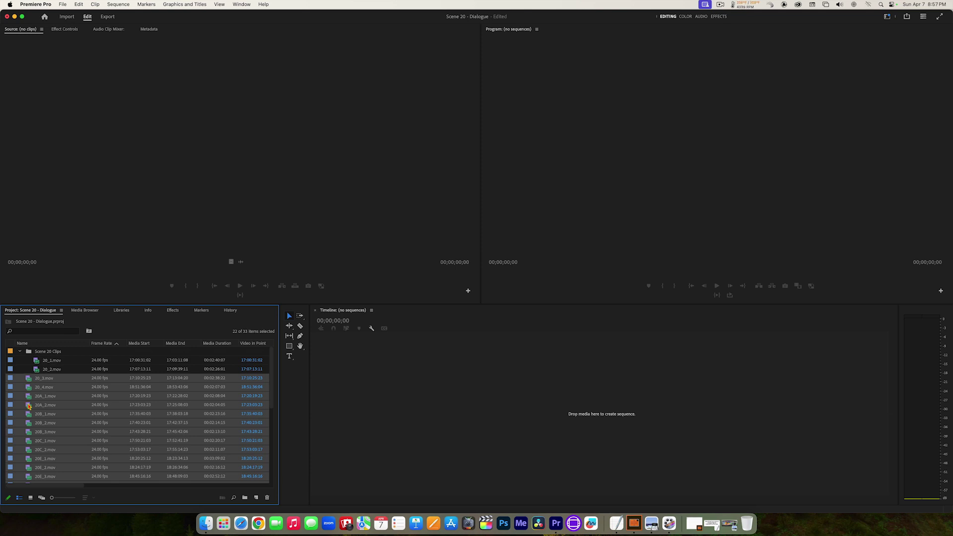
drag(28, 381, 30, 351)
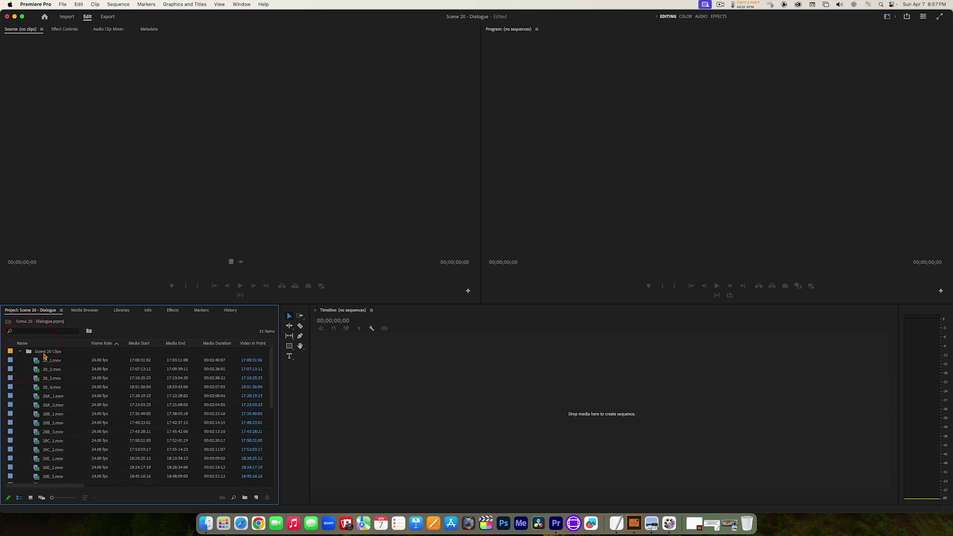
scroll(41, 371, down, 5)
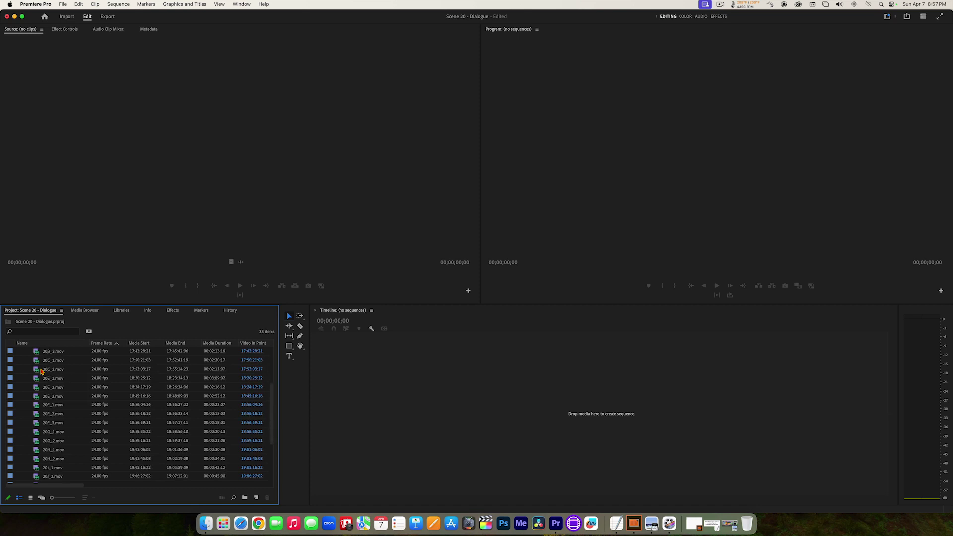
scroll(41, 371, down, 3)
scroll(41, 371, up, 8)
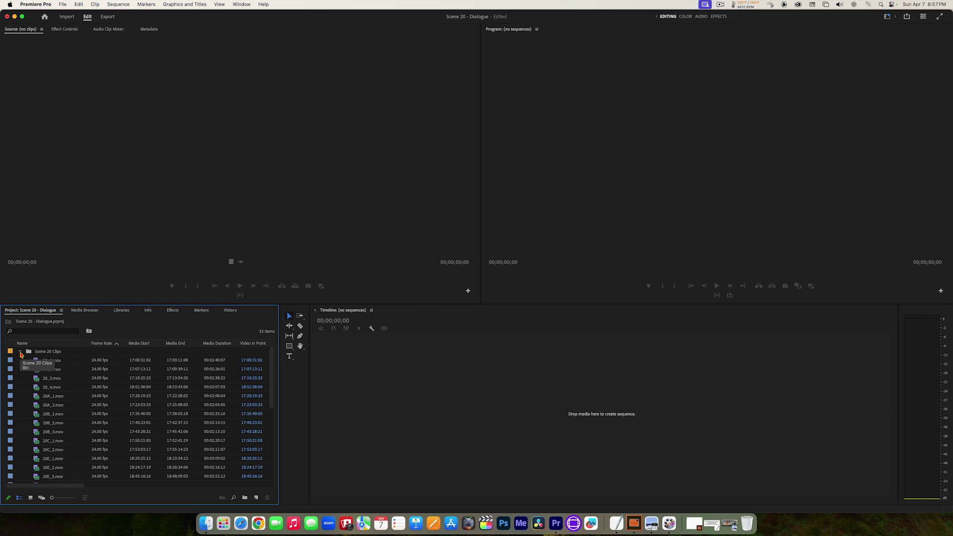
Expand and collapse the Scene 20 Clips bin several times to examine its clips, leaving the bin collapsed.
click(20, 353)
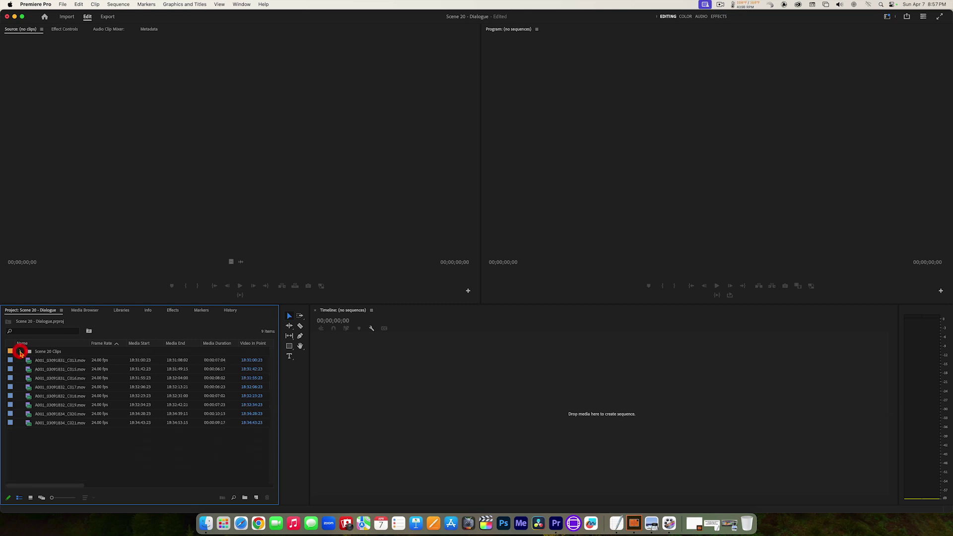
click(20, 353)
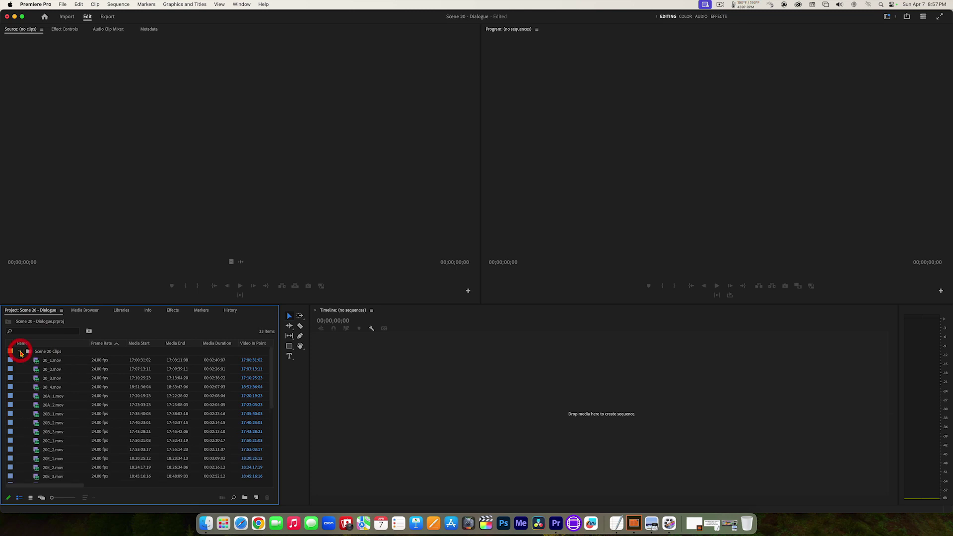
click(20, 353)
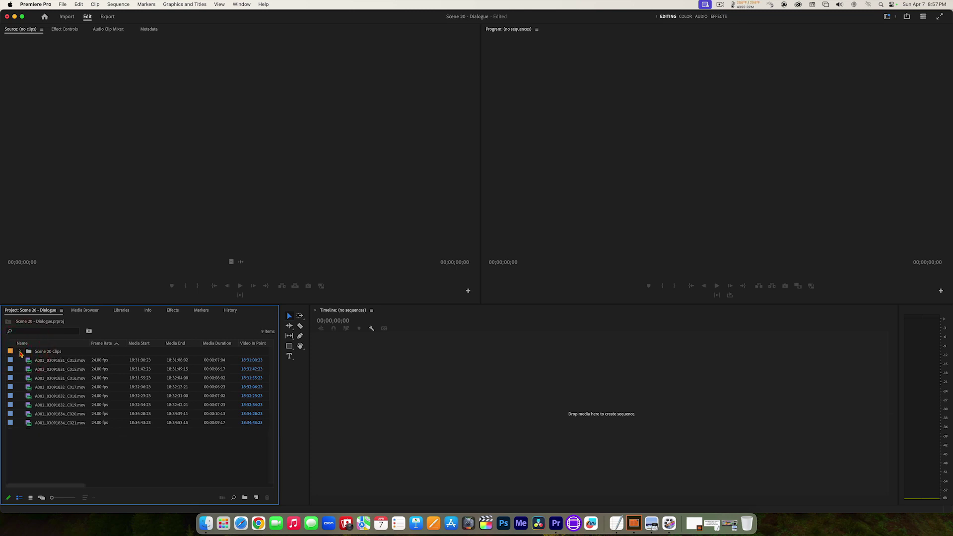
click(21, 353)
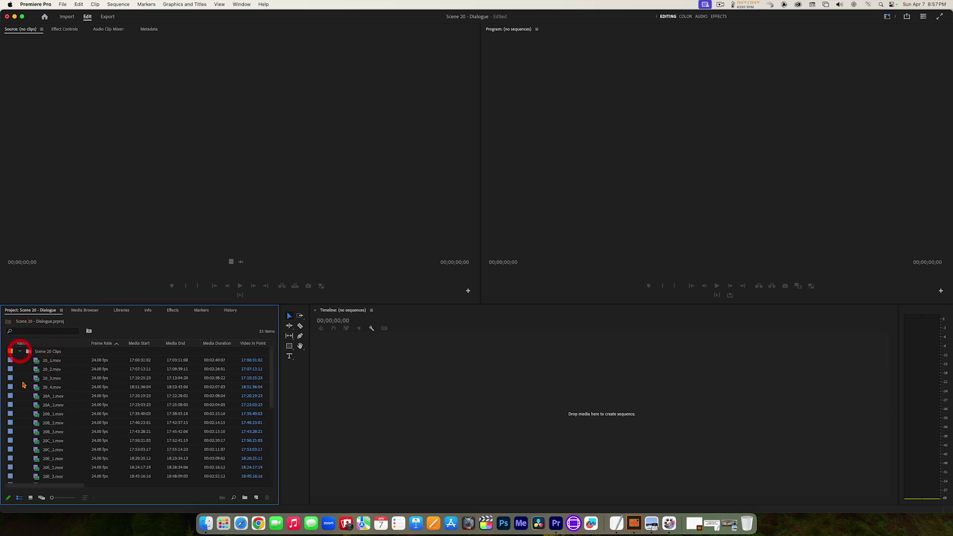
click(20, 352)
click(20, 351)
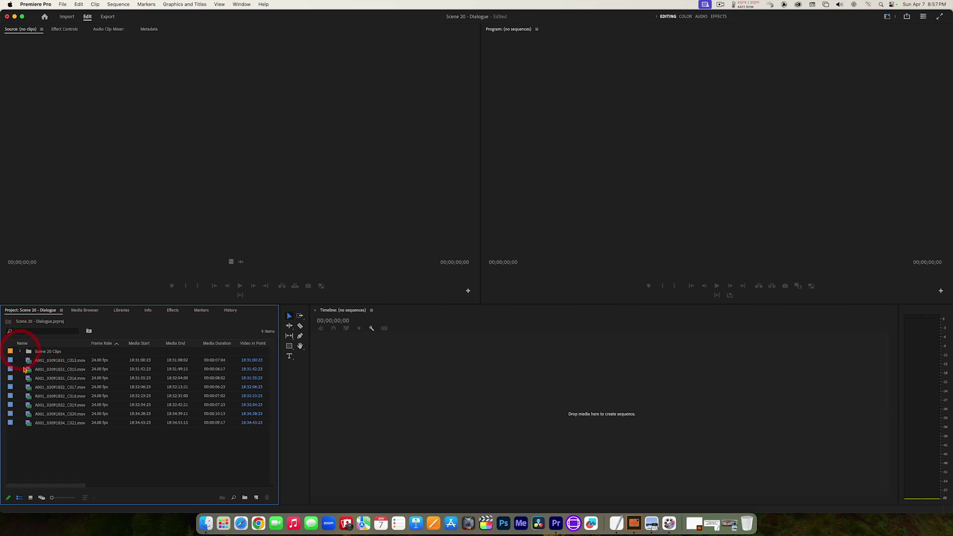
click(21, 352)
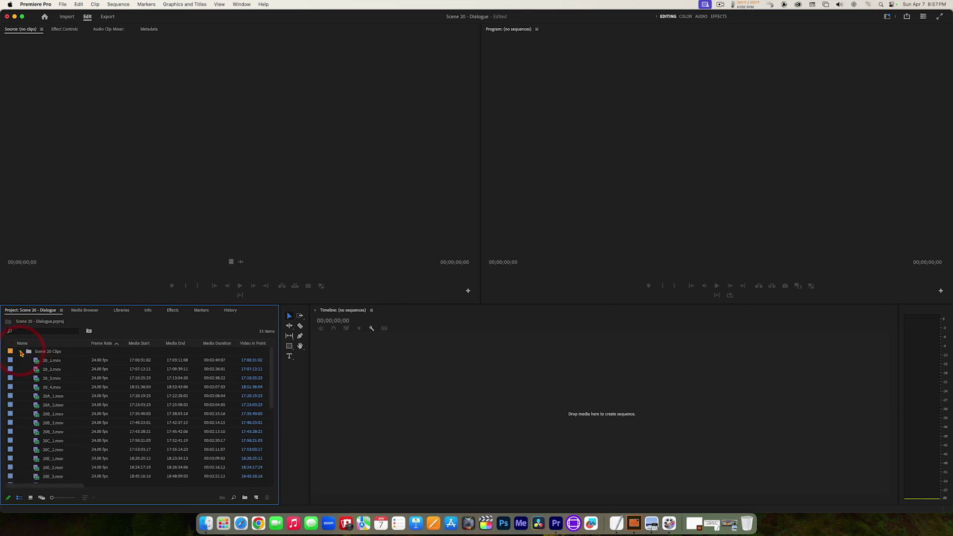
click(20, 352)
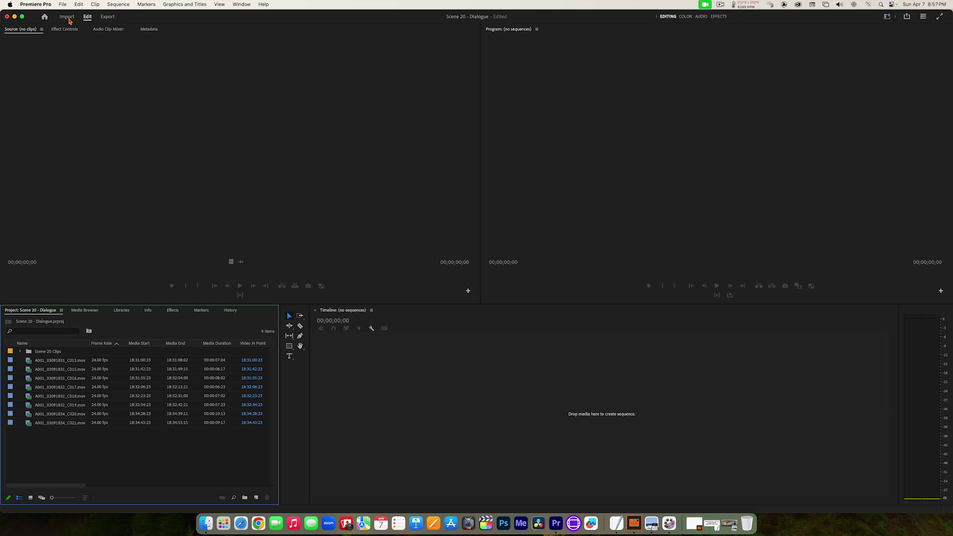
Create a new bin named "Cutaways" at the top level of the project.
click(62, 4)
mouse_move(65, 19)
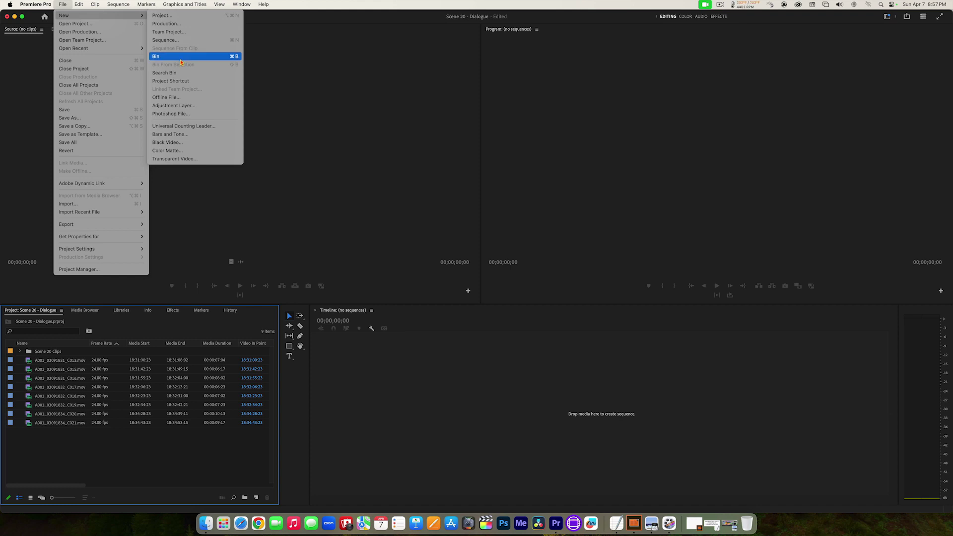
click(145, 450)
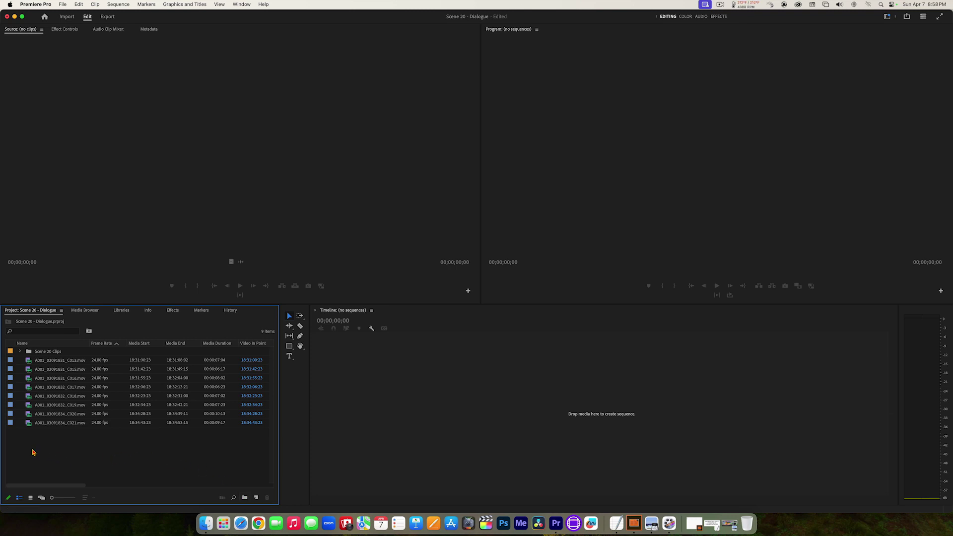
right_click(95, 453)
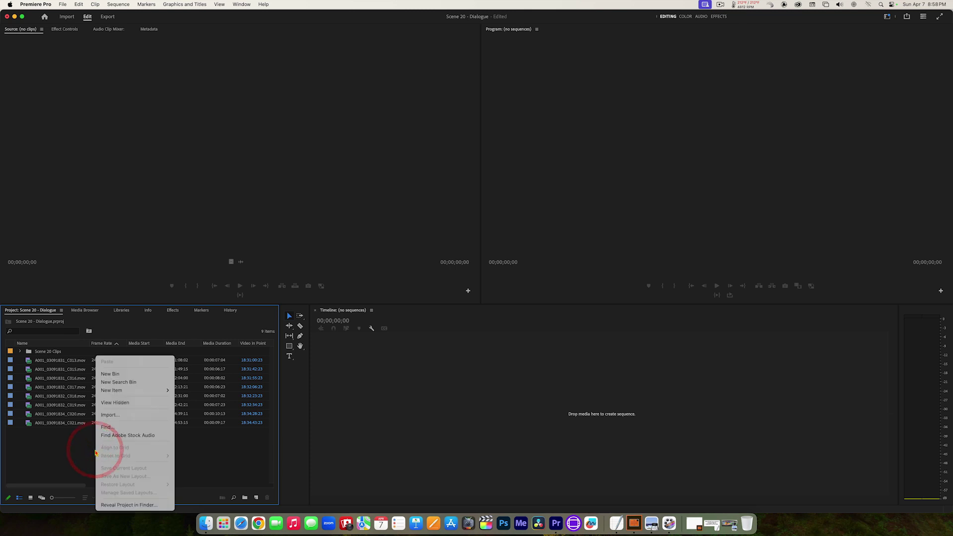
click(124, 375)
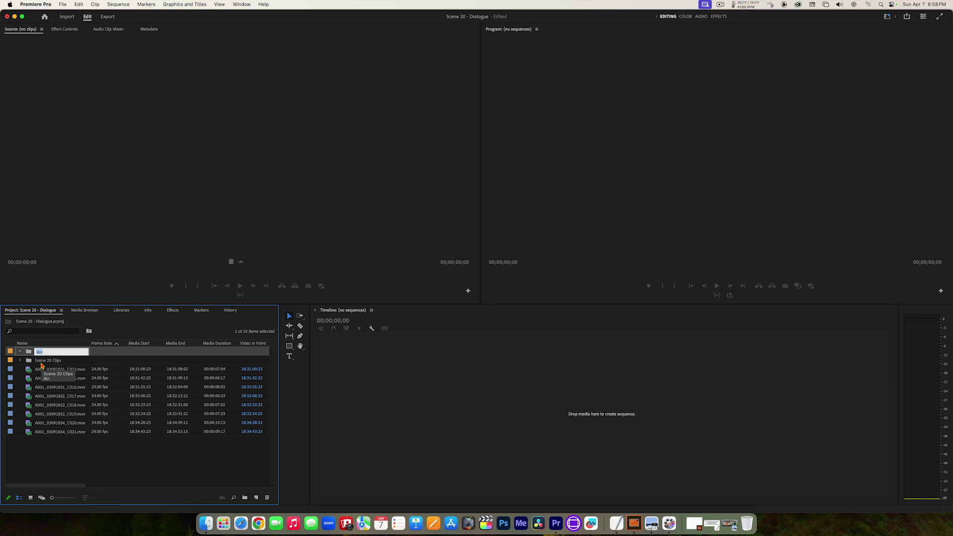
text(Cutaw)
key(BackSpace)
key(BackSpace)
text(aways)
click(27, 346)
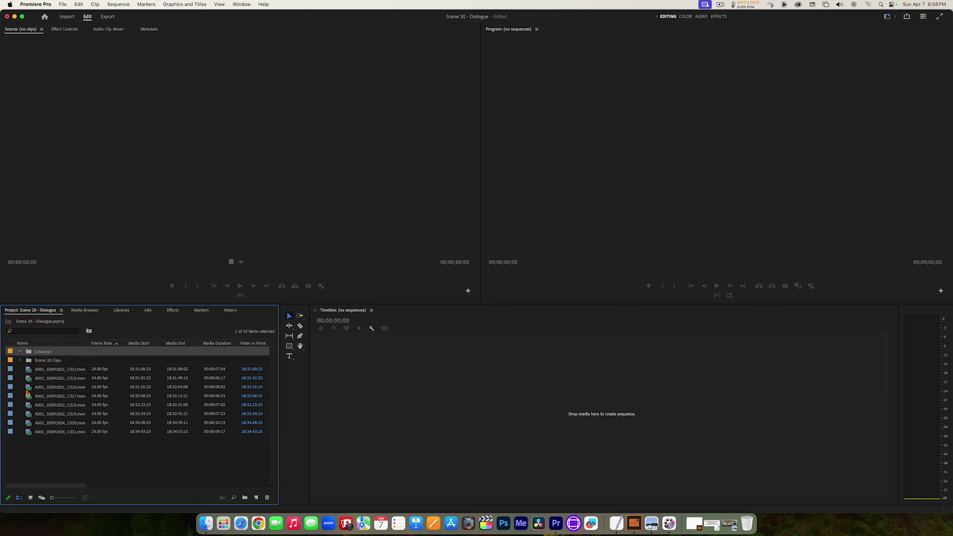
Move all the loose clips whose names start with A001 into the Cutaways bin together, check its contents and leave it collapsed.
click(30, 371)
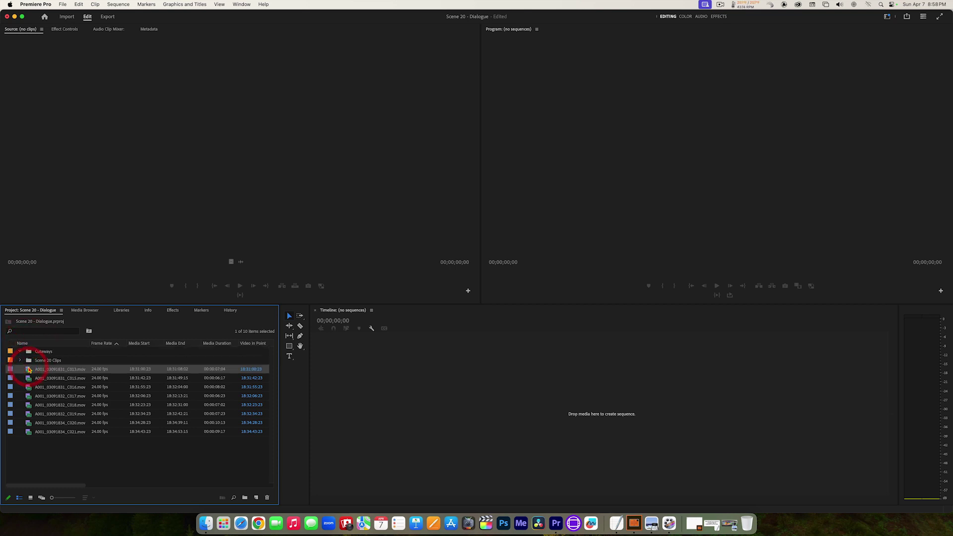
shift+click(31, 433)
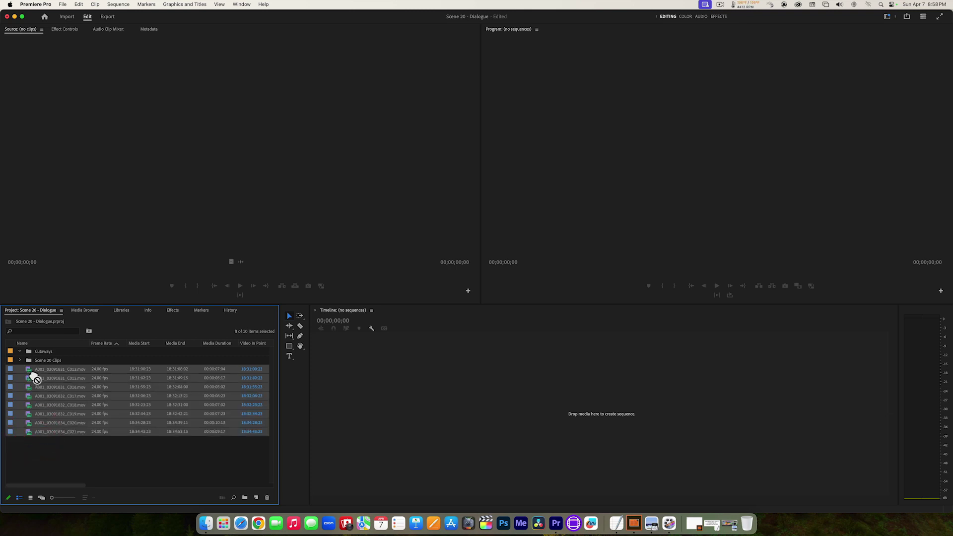
drag(35, 378, 32, 357)
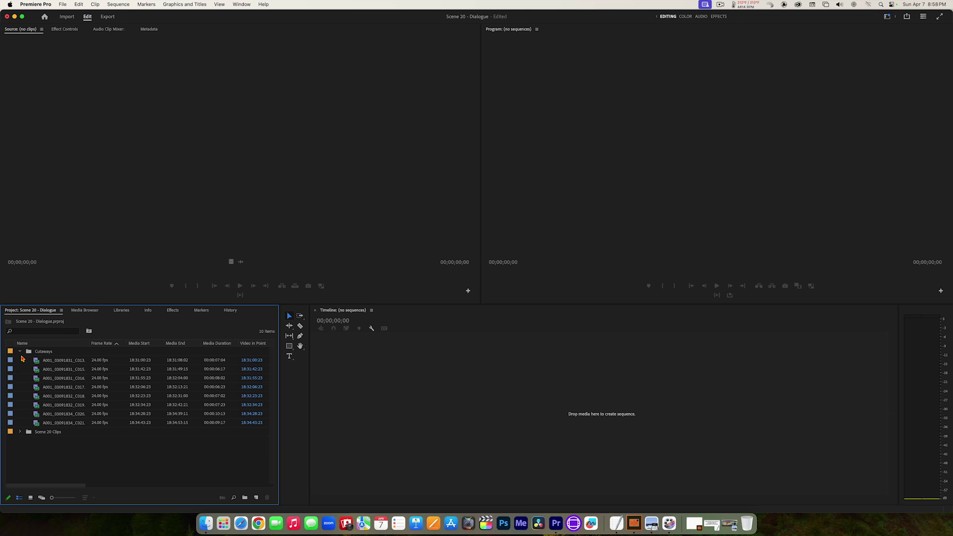
click(20, 352)
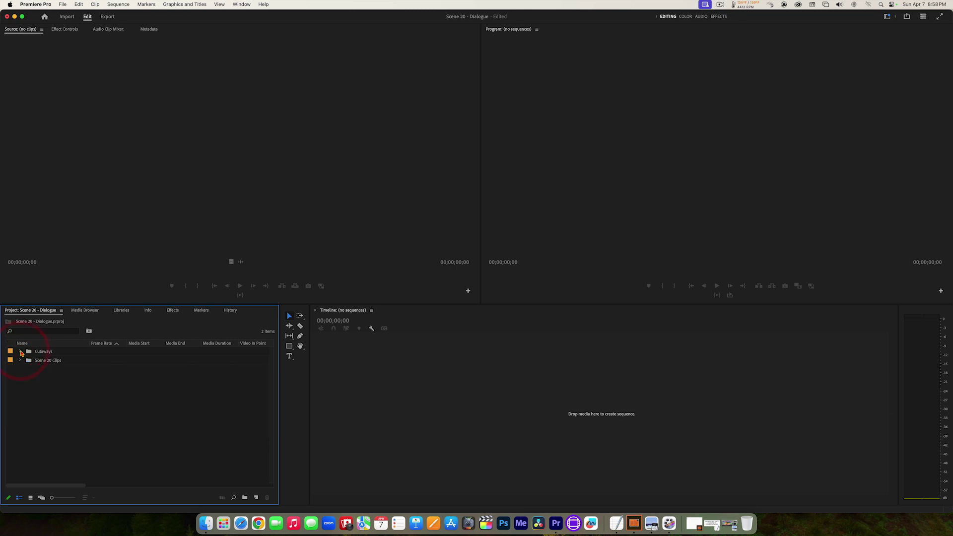
click(21, 352)
click(20, 351)
click(20, 352)
click(20, 352)
Create a new bin named "_Sequences" at the top level of the project, beside the Cutaways and Scene 20 Clips bins.
click(62, 4)
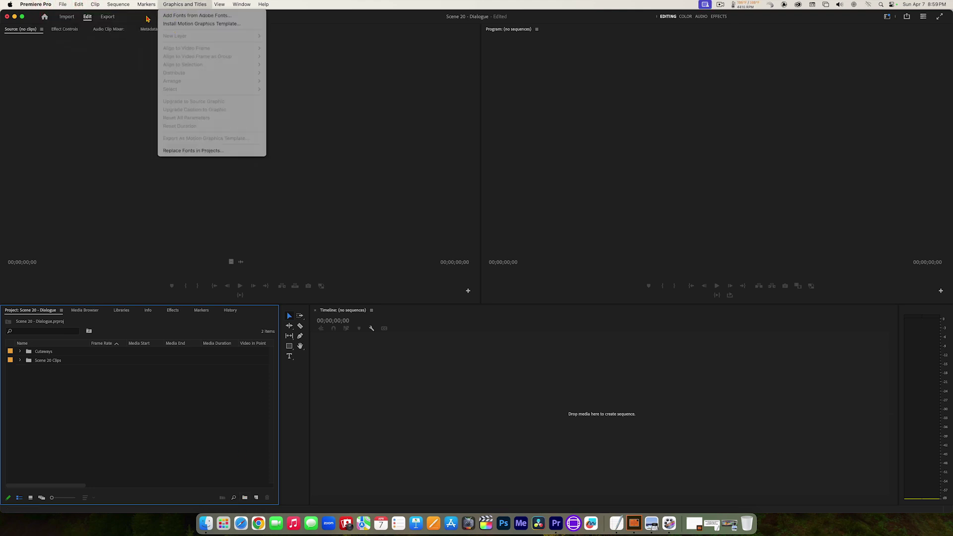
mouse_move(66, 6)
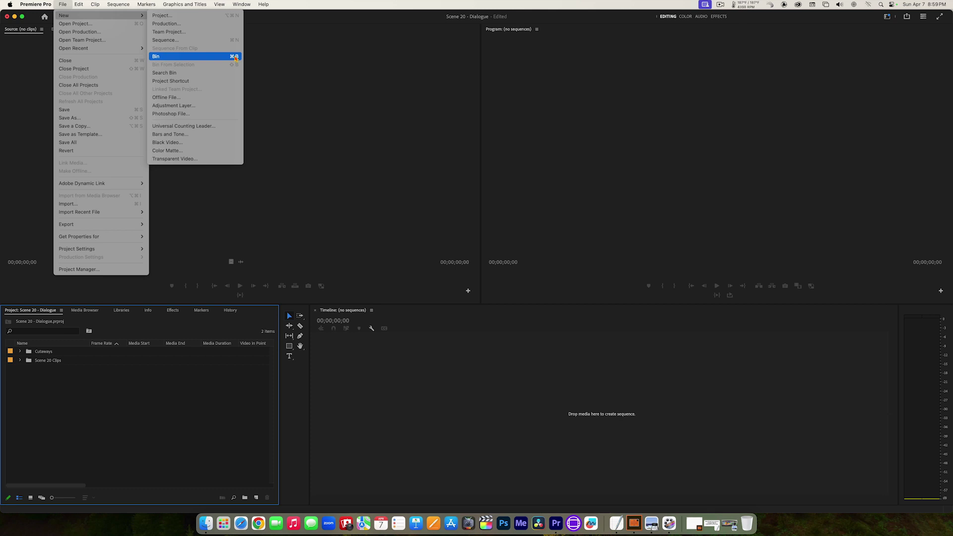
click(136, 417)
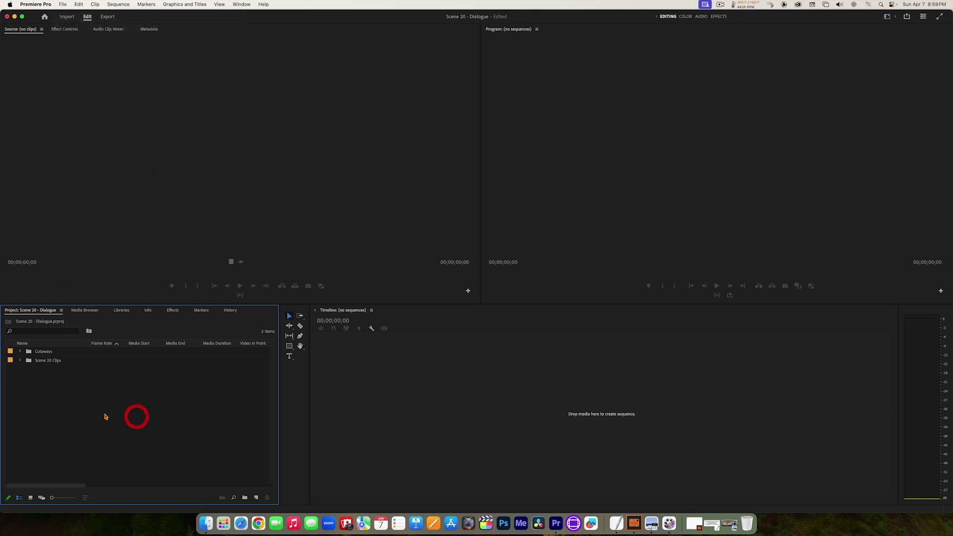
right_click(127, 418)
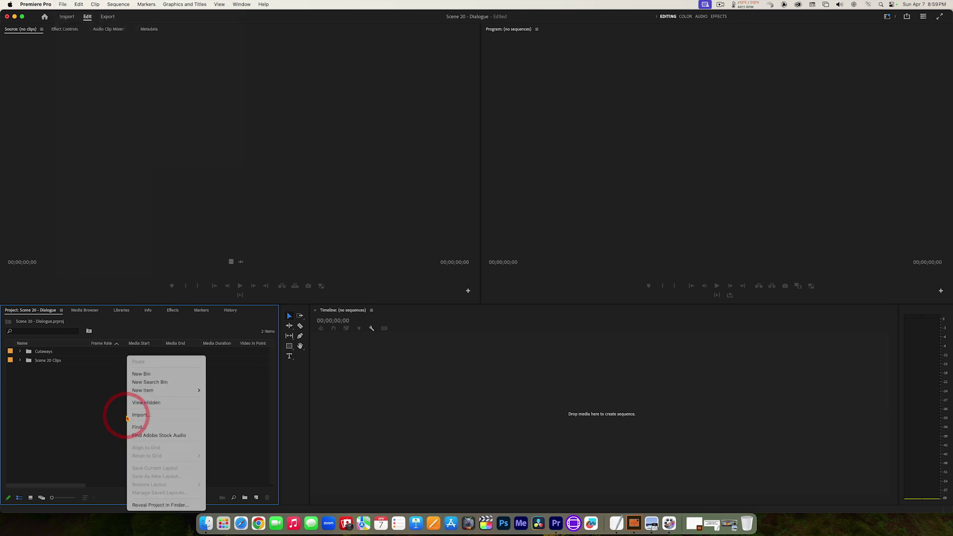
click(142, 374)
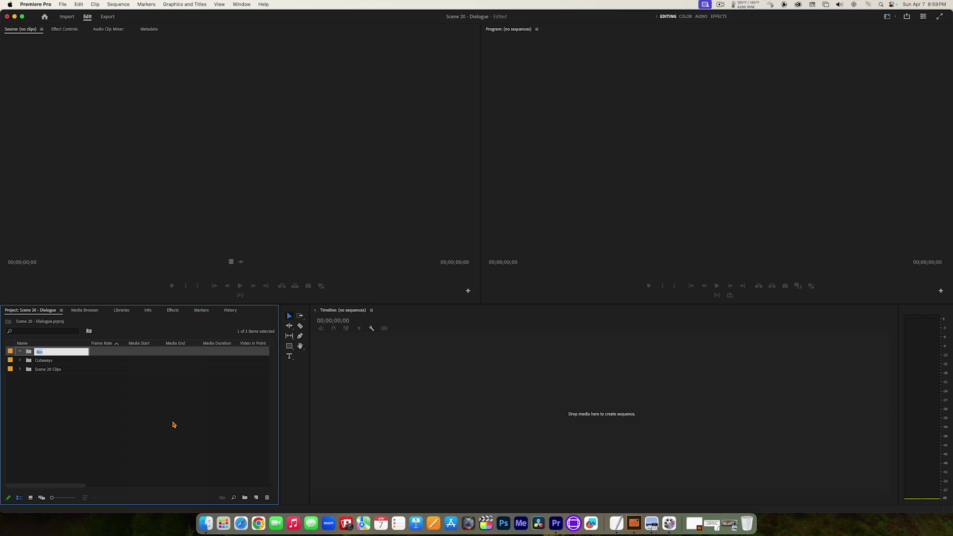
key(BackSpace)
text(_Sequences)
key(Tab)
click(144, 443)
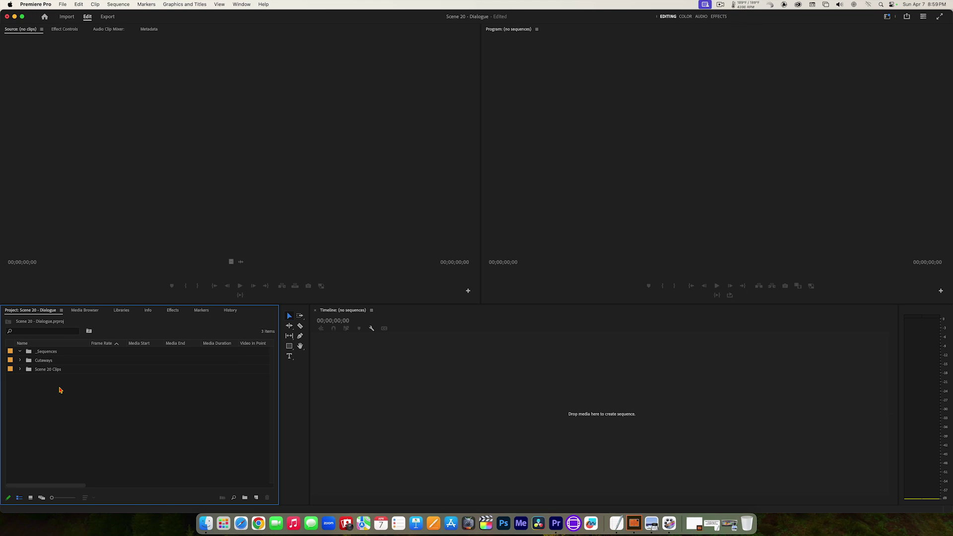
Expand the Scene 20 Clips bin within the project listing, leaving its clips listed beneath it.
click(20, 371)
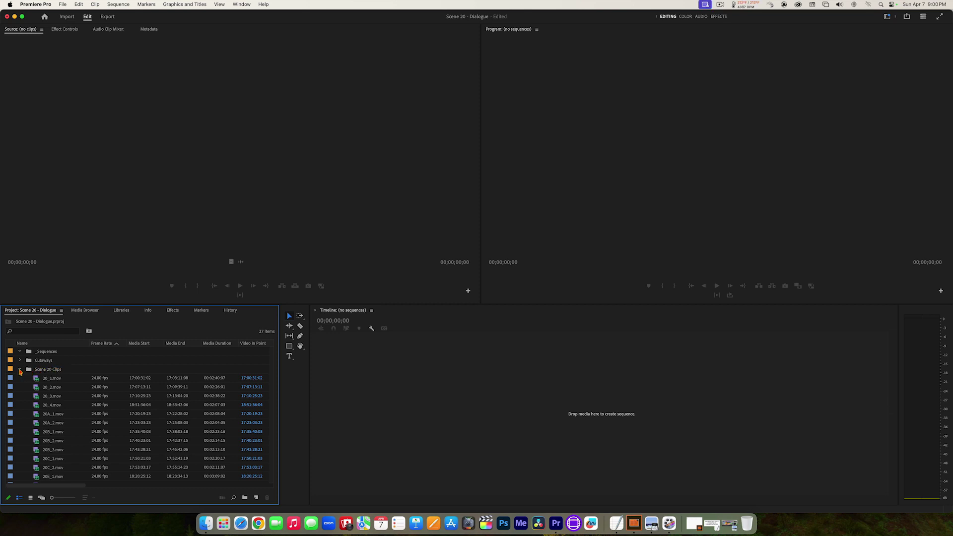
click(19, 369)
click(20, 370)
click(20, 371)
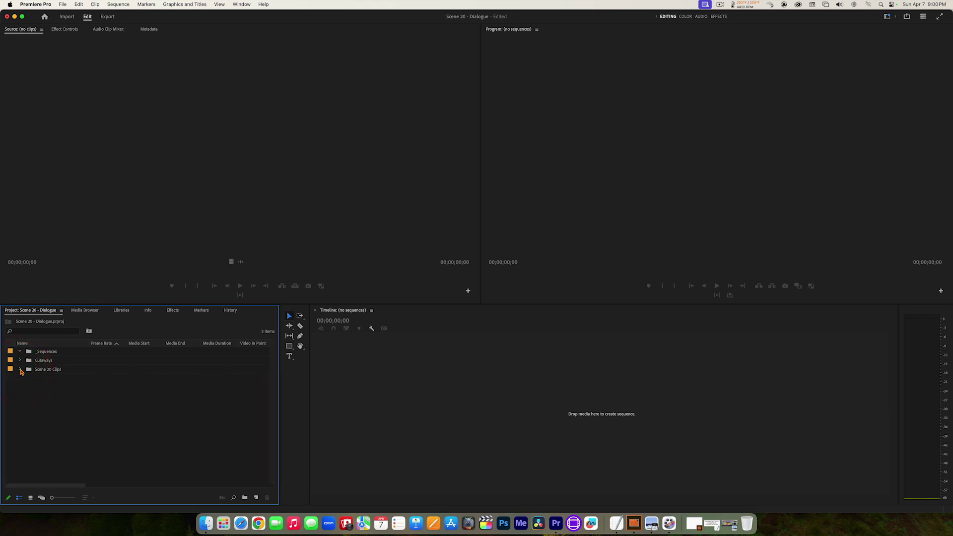
click(20, 370)
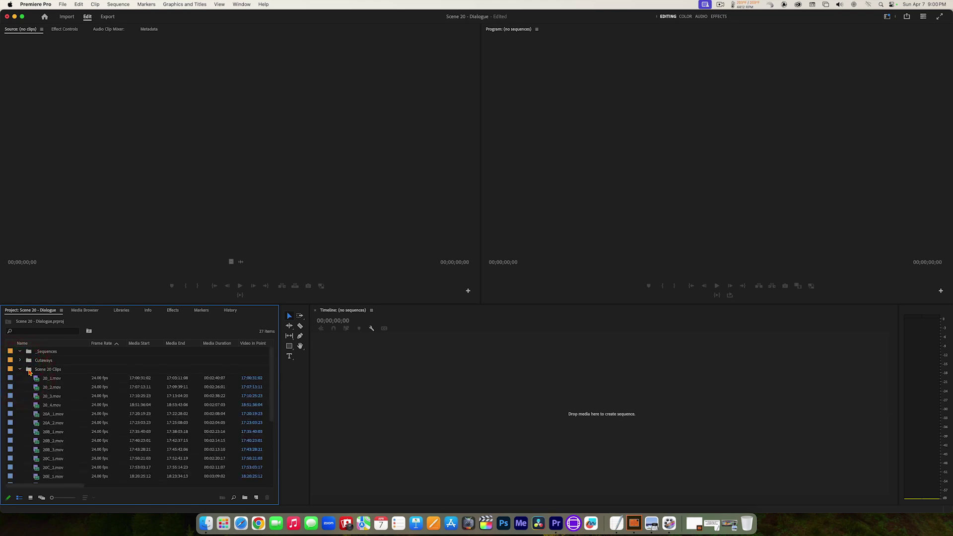
Open the Scene 20 Clips bin separately from the project listing, compare the two and return to the opened bin.
double_click(29, 371)
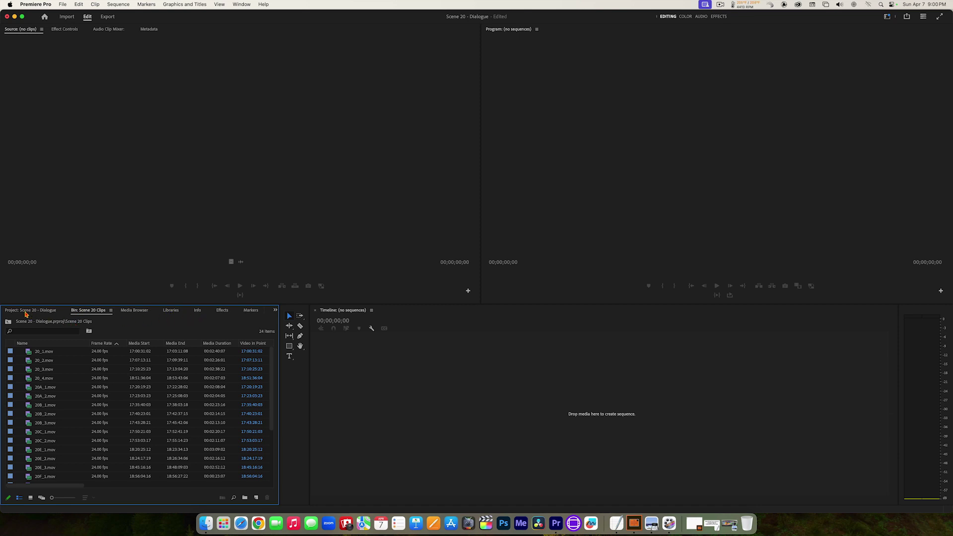
click(20, 313)
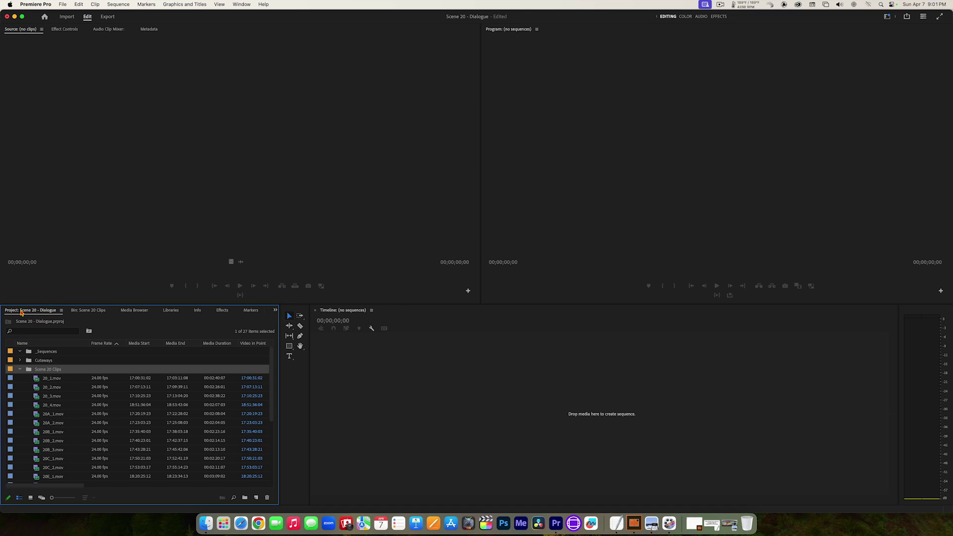
click(85, 312)
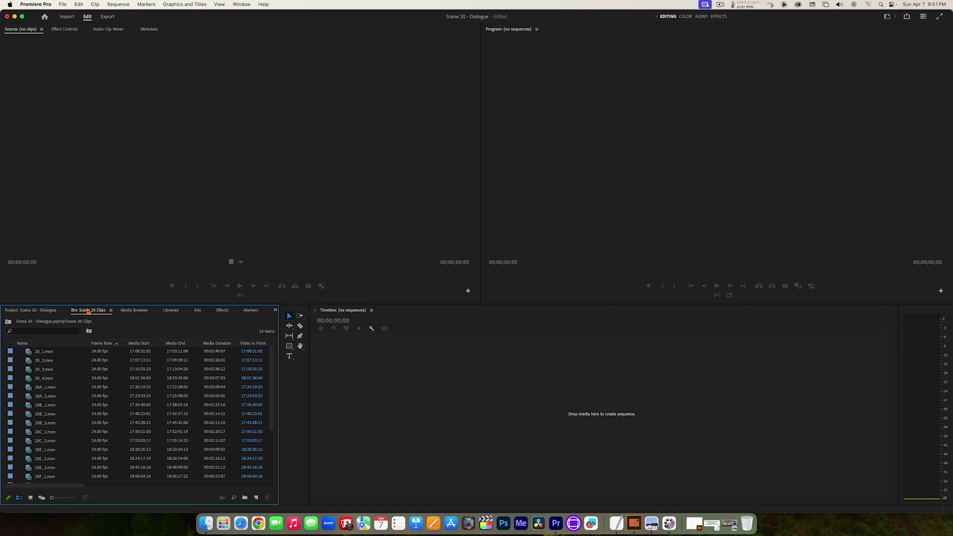
Compare icon and freeform views of the Scene 20 Clips bin, settle on icon view and enlarge the clip thumbnails.
click(31, 499)
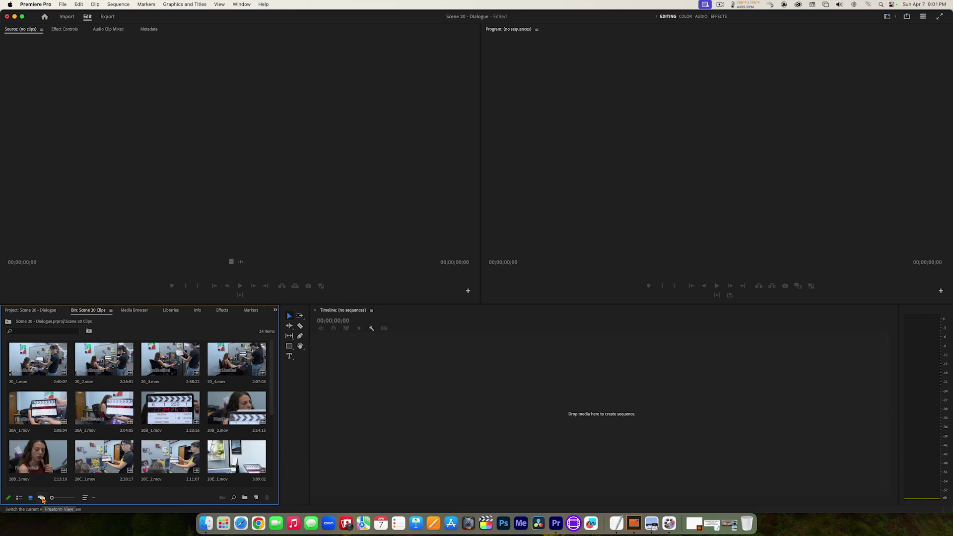
click(43, 498)
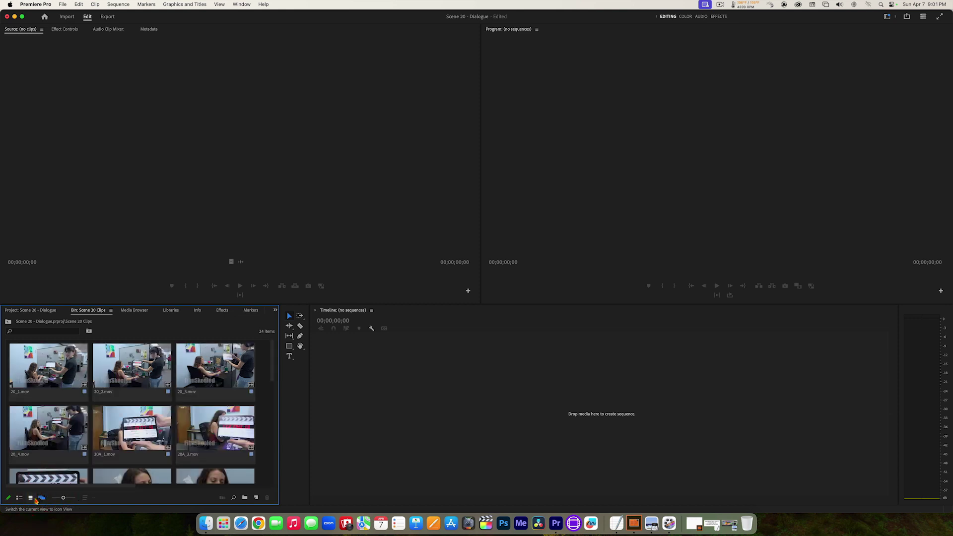
click(30, 498)
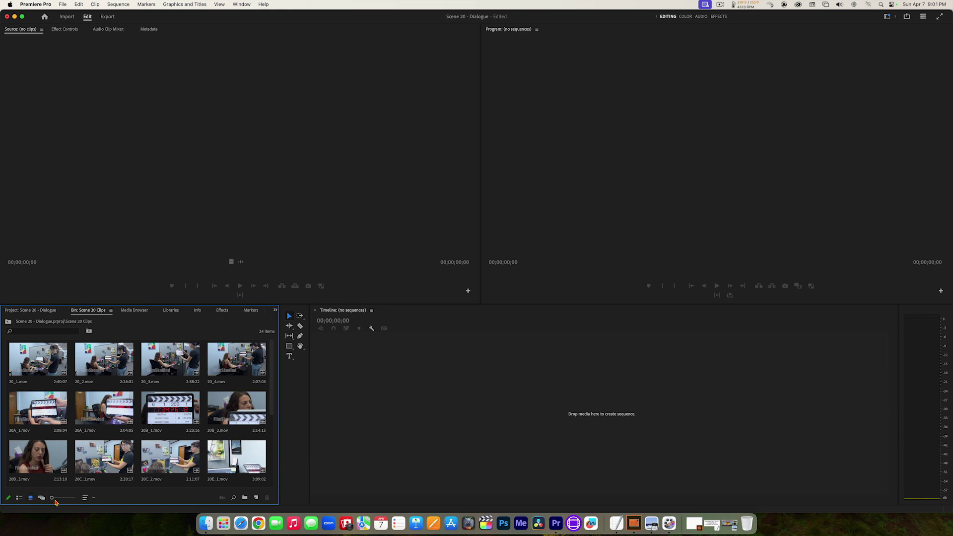
drag(52, 499, 68, 498)
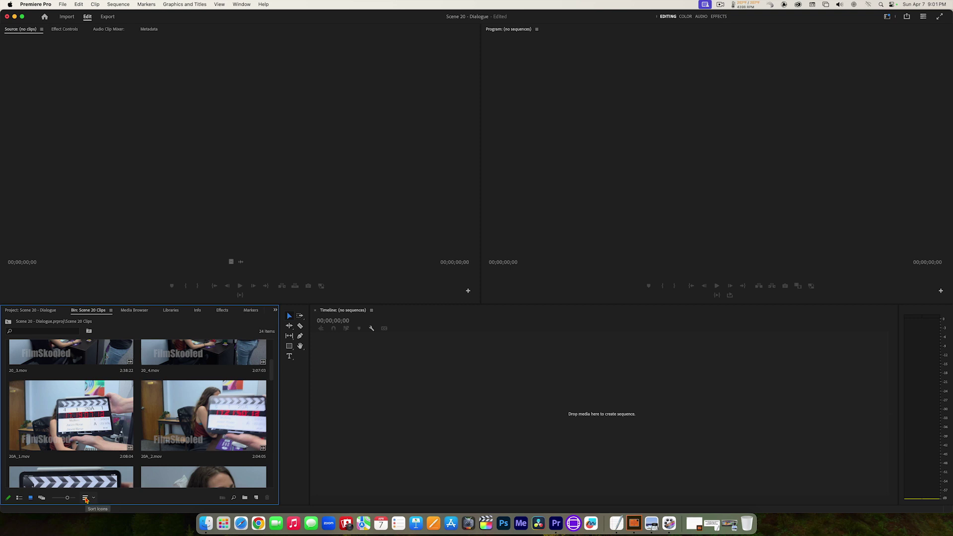
Sort the Scene 20 Clips thumbnails by Name and view them from the first clip.
click(86, 498)
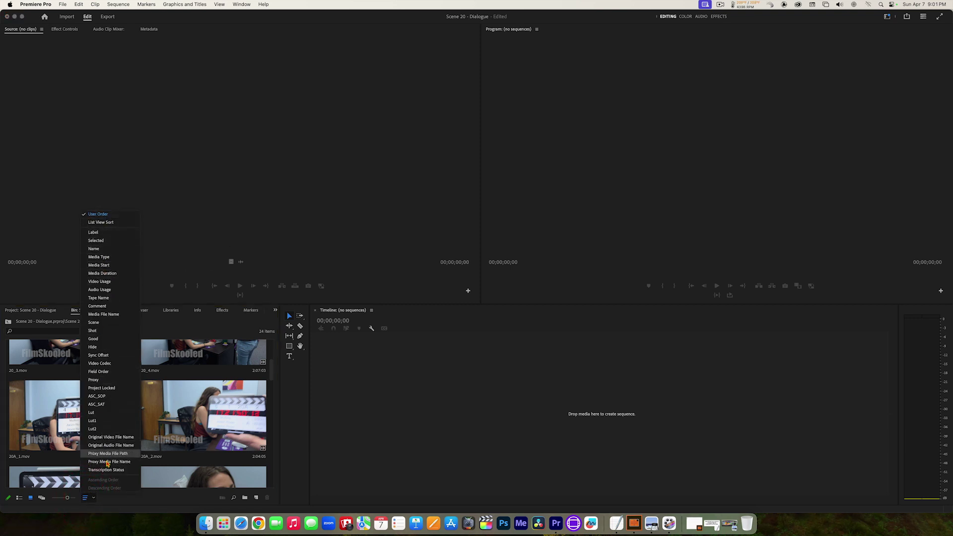
click(104, 250)
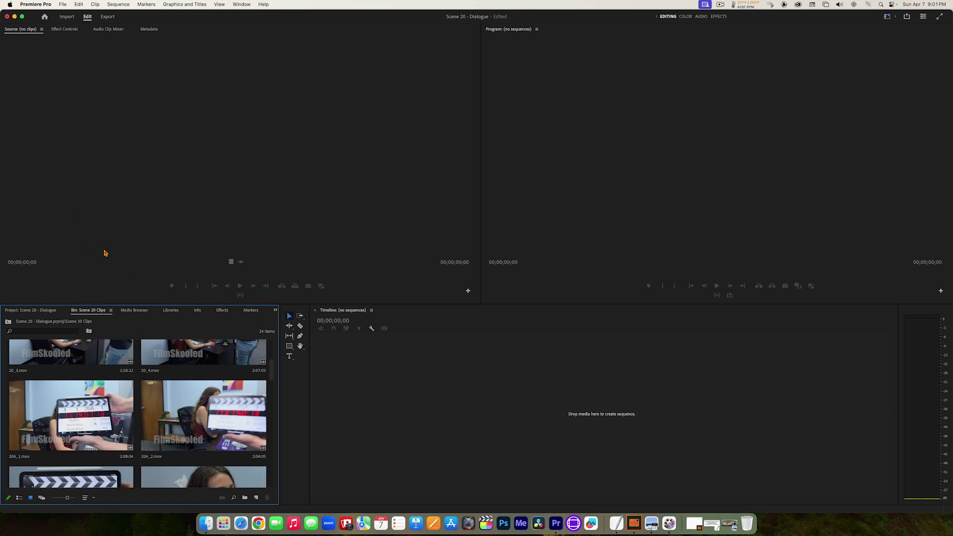
scroll(142, 400, up, 3)
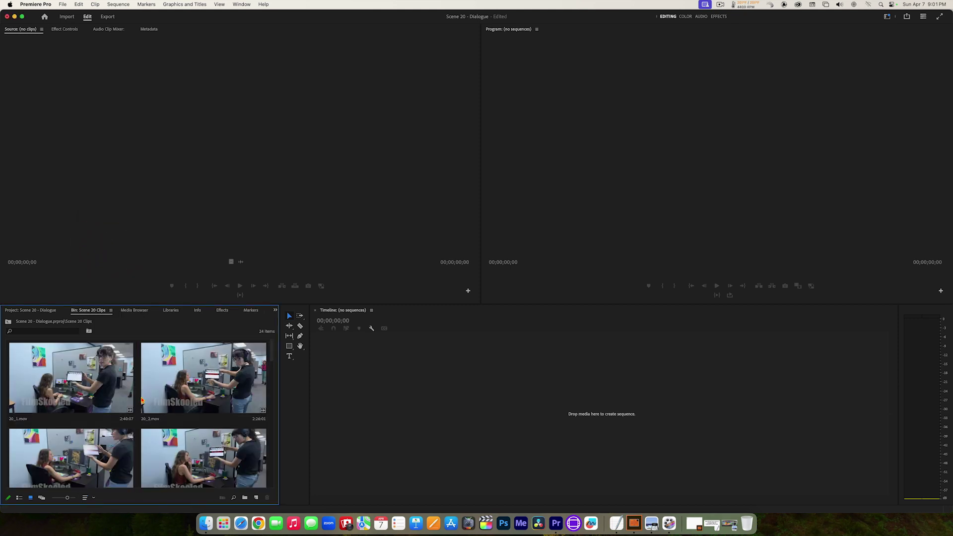
Look through the Scene 20 Clips thumbnails, view the bin maximized across the whole window and restore the layout.
scroll(142, 400, down, 6)
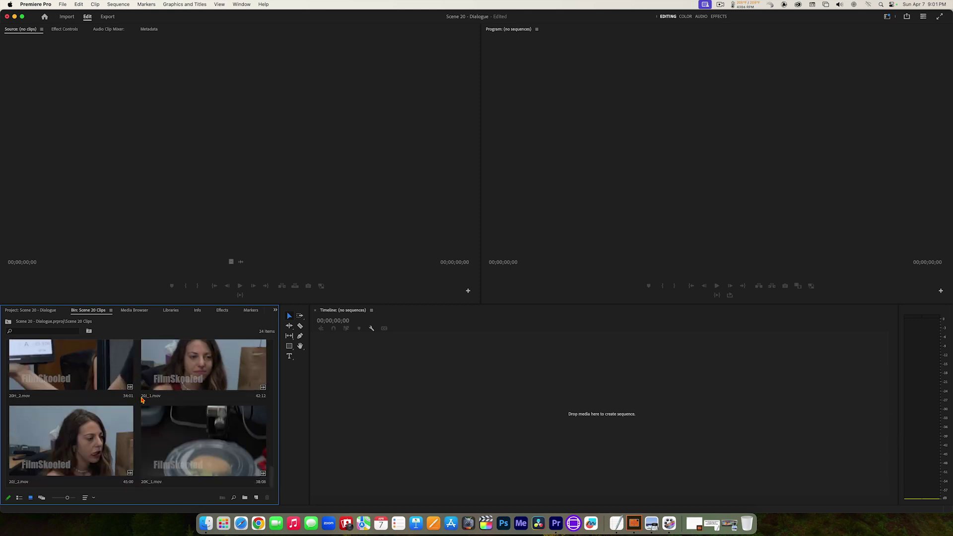
scroll(142, 401, up, 5)
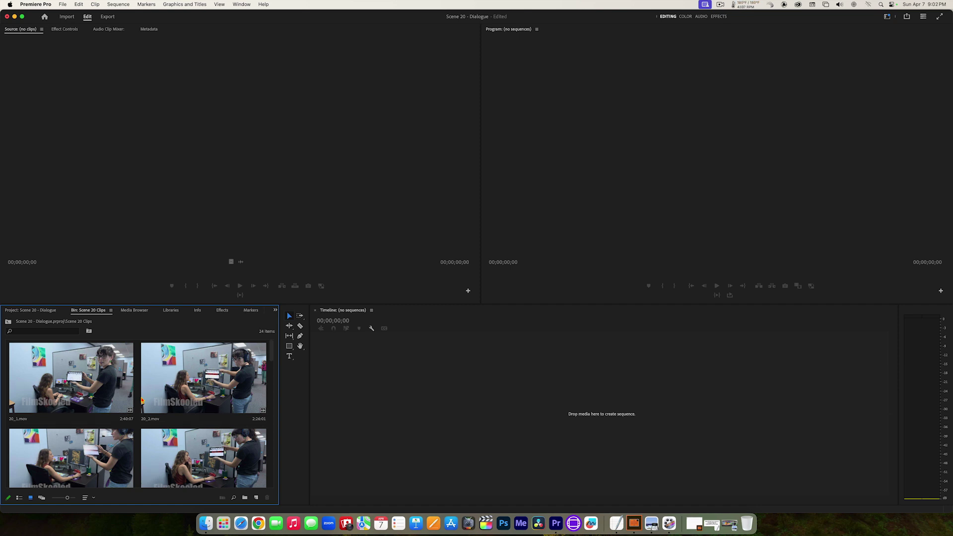
double_click(89, 312)
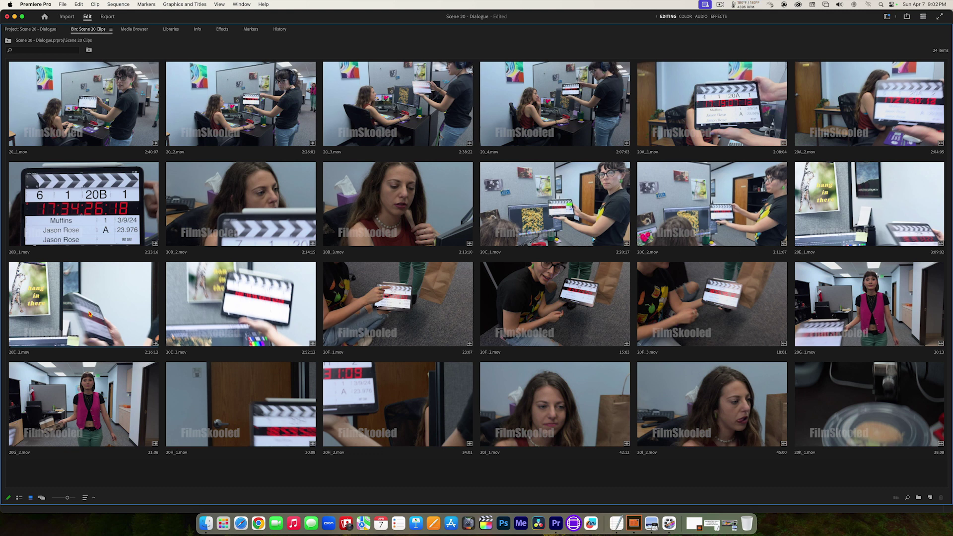
double_click(87, 30)
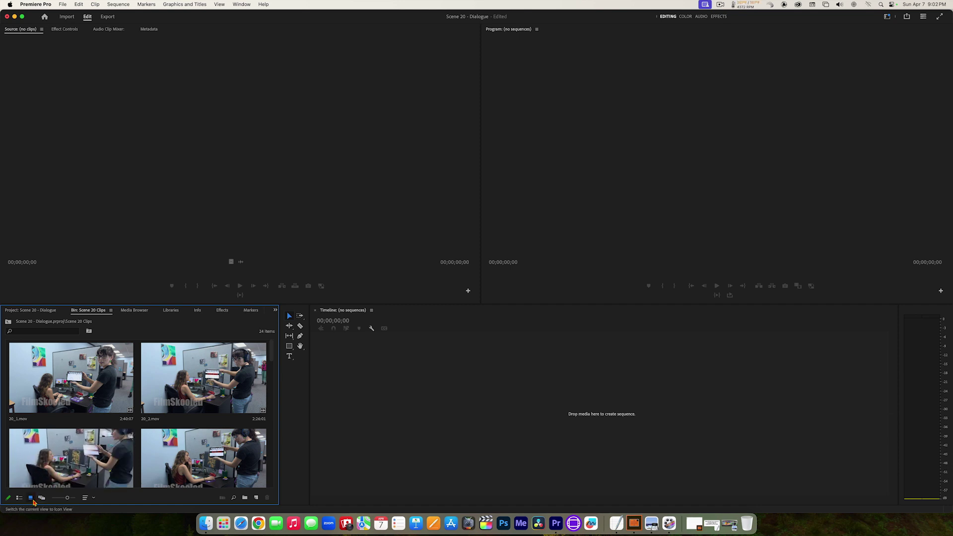
Enlarge the bin's thumbnails slightly, maximize the bin, select and preview 20_1.mov there, and restore the layout.
click(70, 498)
double_click(88, 312)
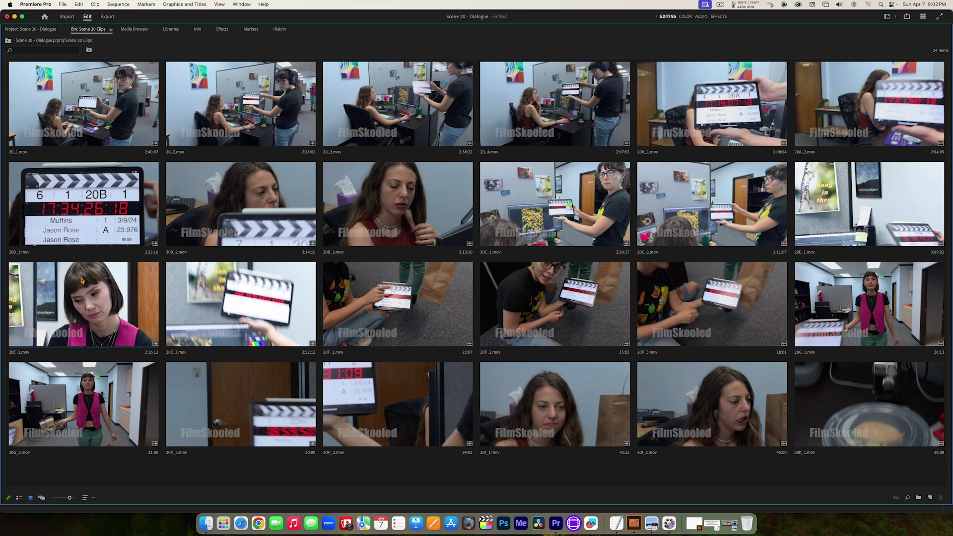
click(64, 99)
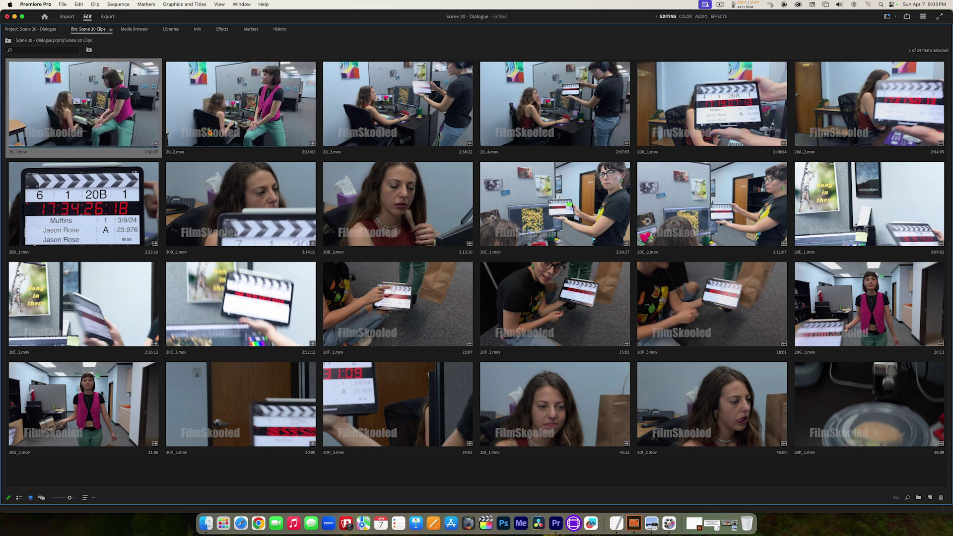
double_click(92, 31)
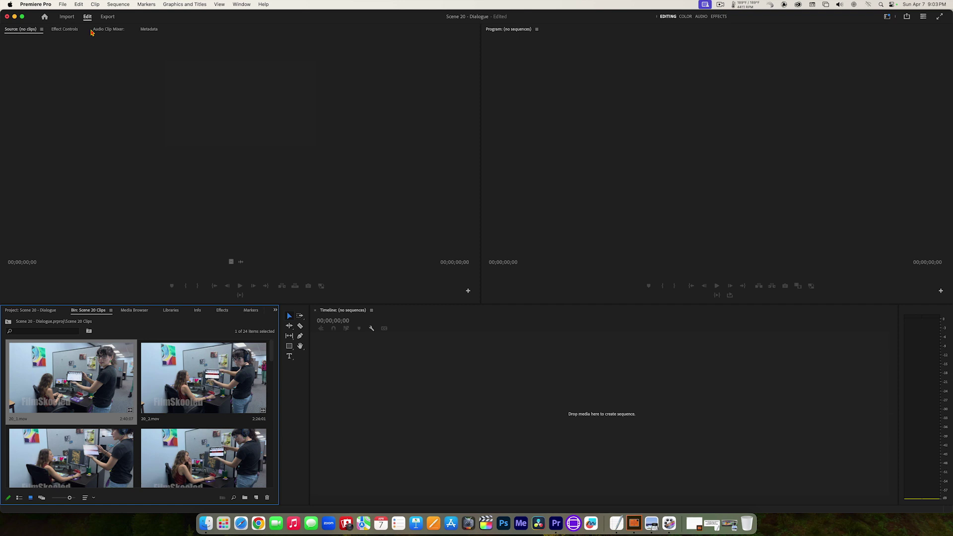
Switch the Scene 20 Clips bin twice between maximized and normal size, ending in the normal layout.
double_click(92, 312)
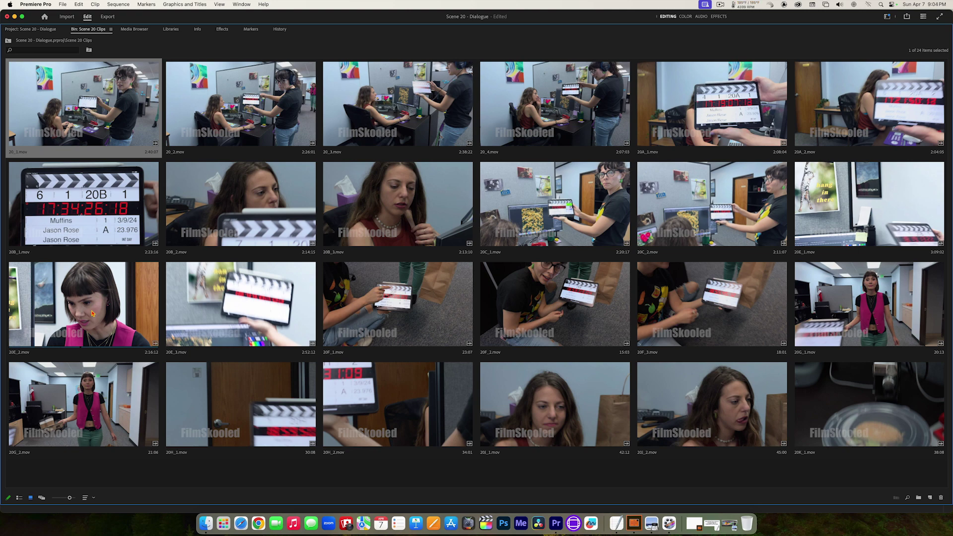
key(grave)
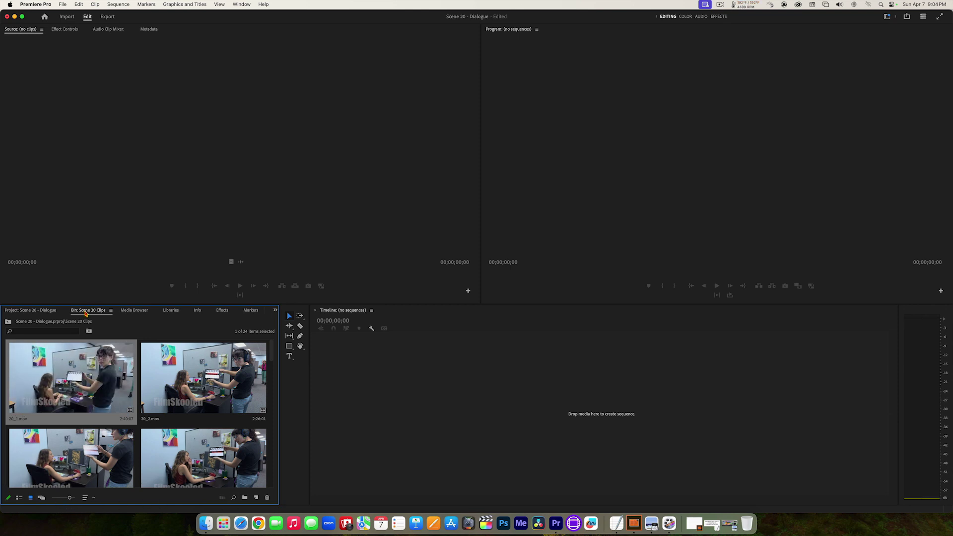
double_click(86, 310)
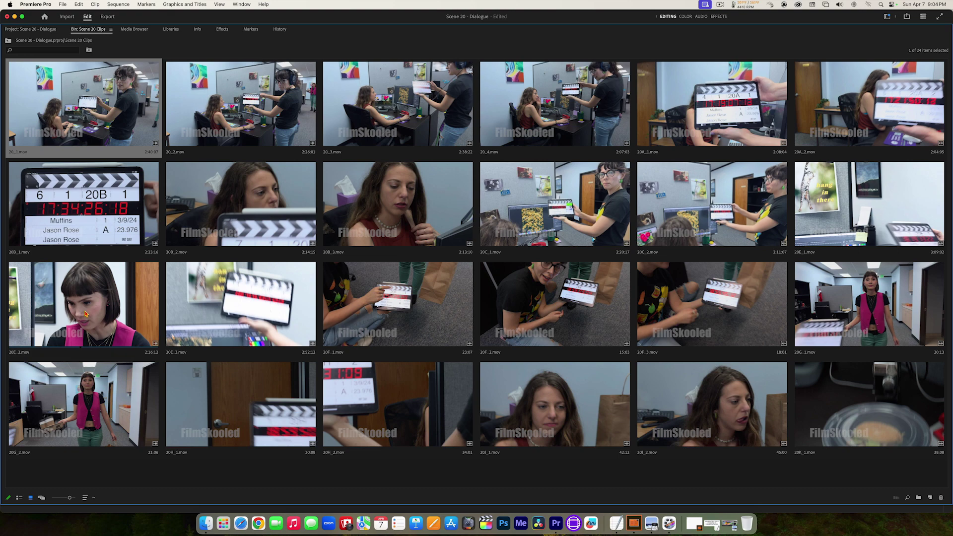
key(grave)
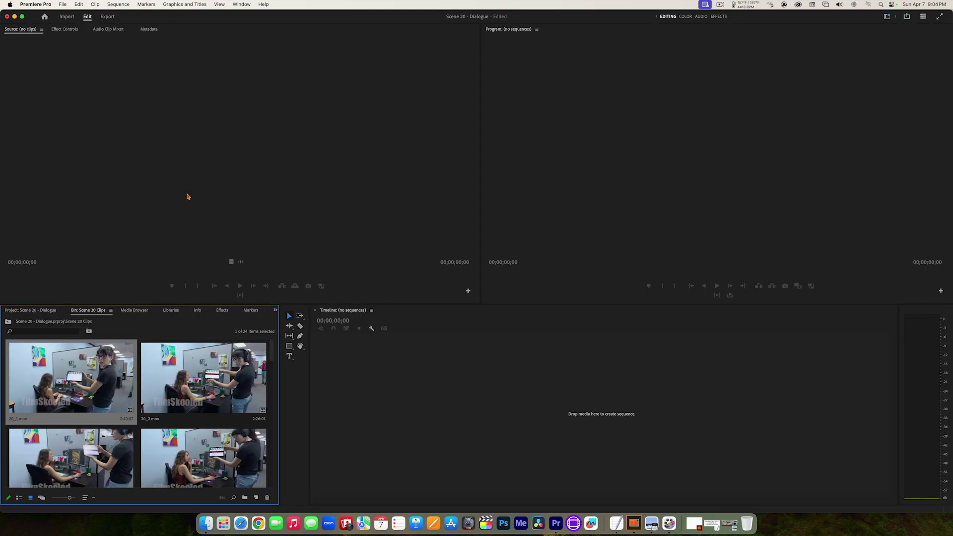
Maximize the empty Source Monitor to fill the window and return it to its normal size.
click(193, 139)
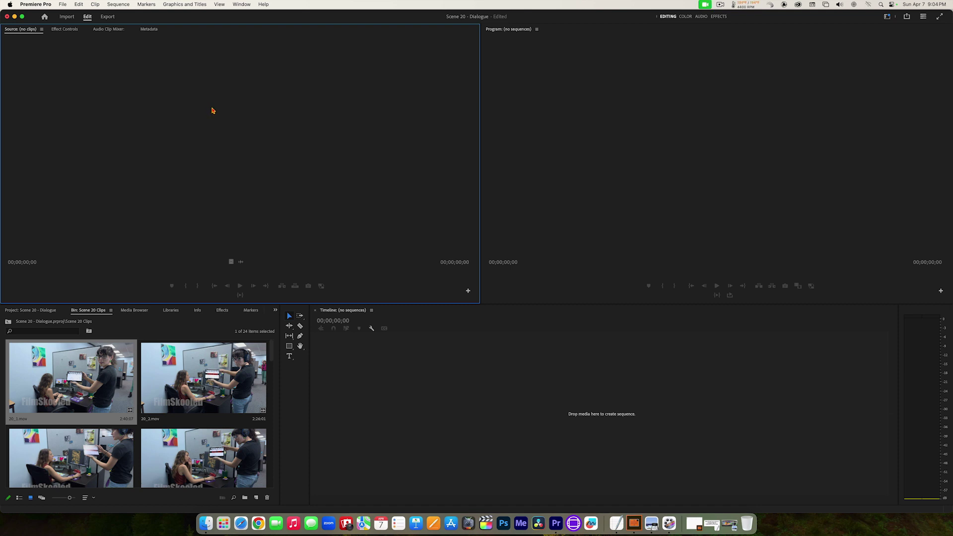
key(grave)
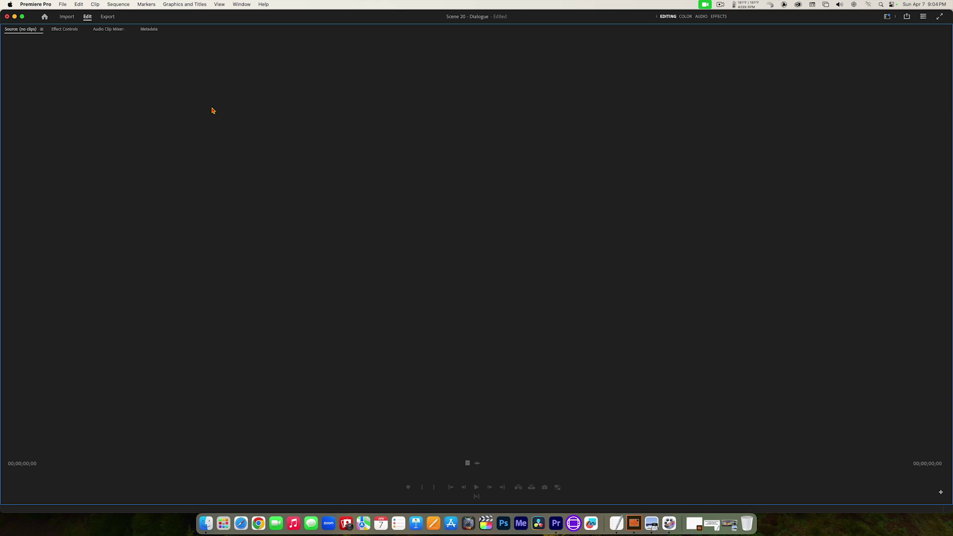
key(grave)
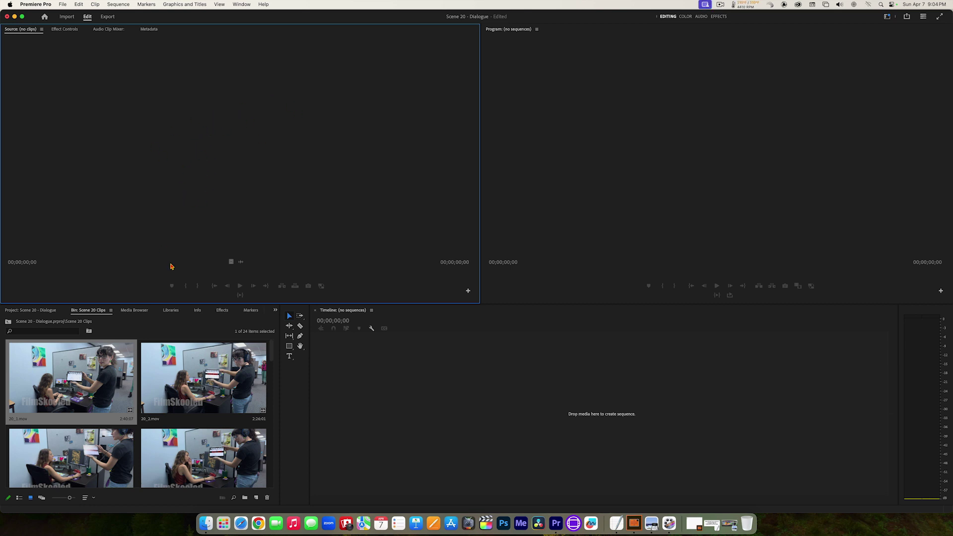
Load 20_1.mov and 20_2.mov from the bin into the Source Monitor in turn, ending with 20_1.mov loaded.
double_click(52, 377)
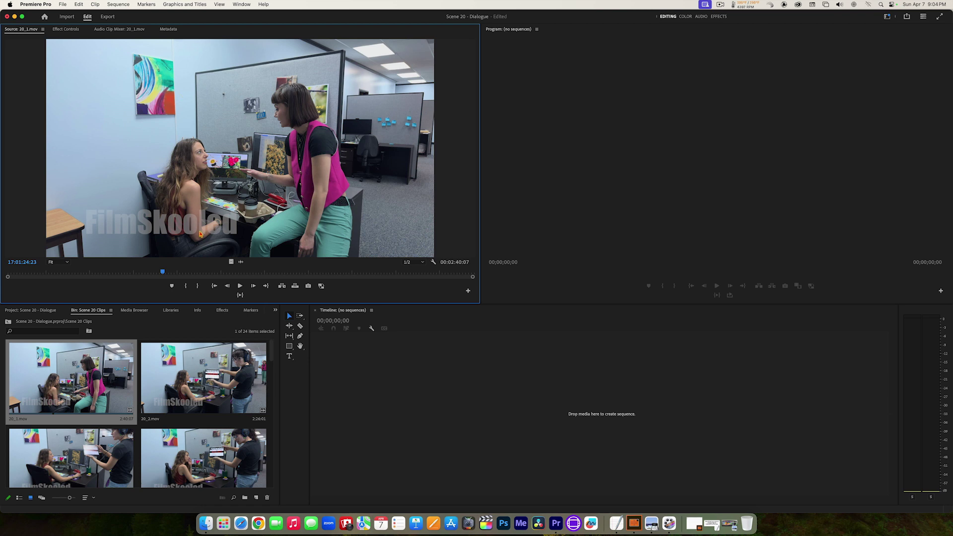
drag(199, 381, 208, 142)
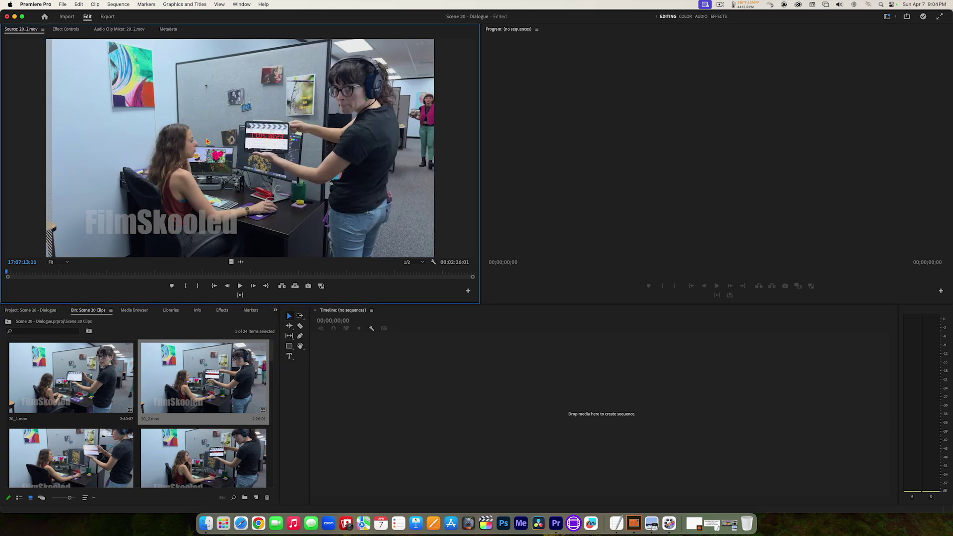
right_click(58, 393)
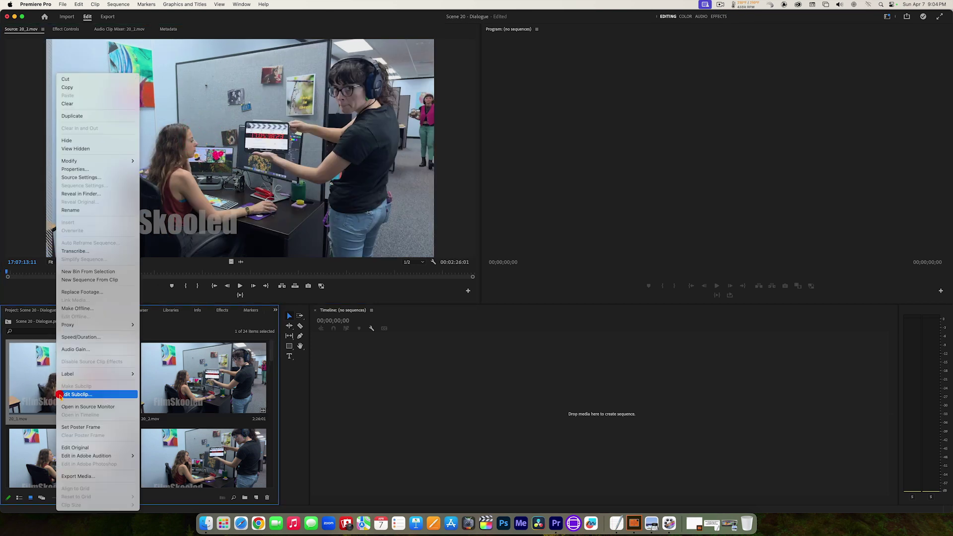
click(91, 407)
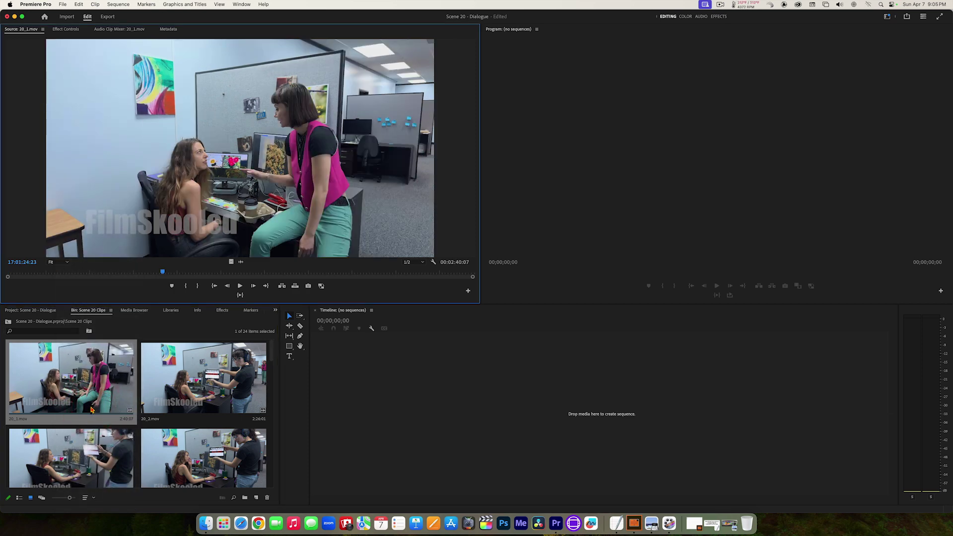
click(37, 375)
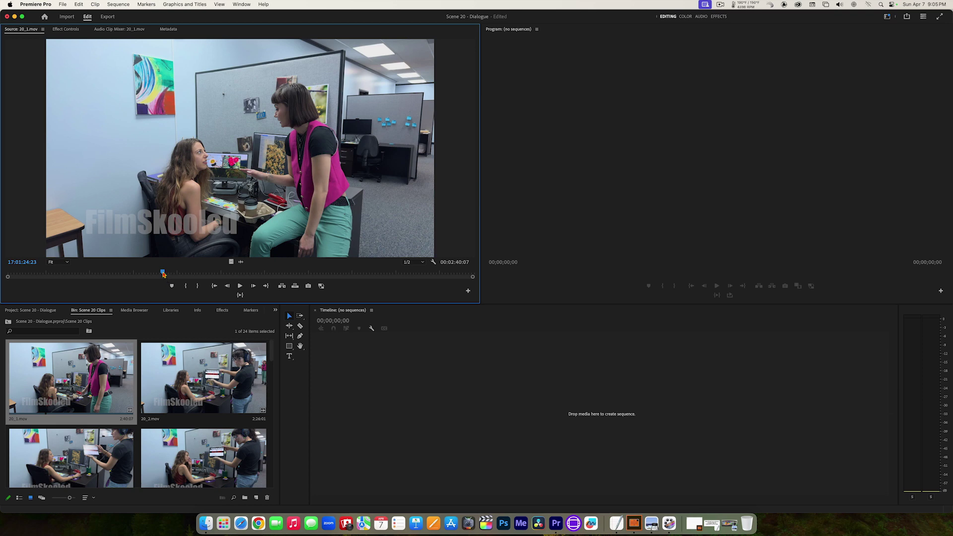
Skim 20_1.mov in the Source Monitor by moving the playhead to several points, ending at 17:01:06:04.
drag(163, 273, 106, 274)
click(186, 272)
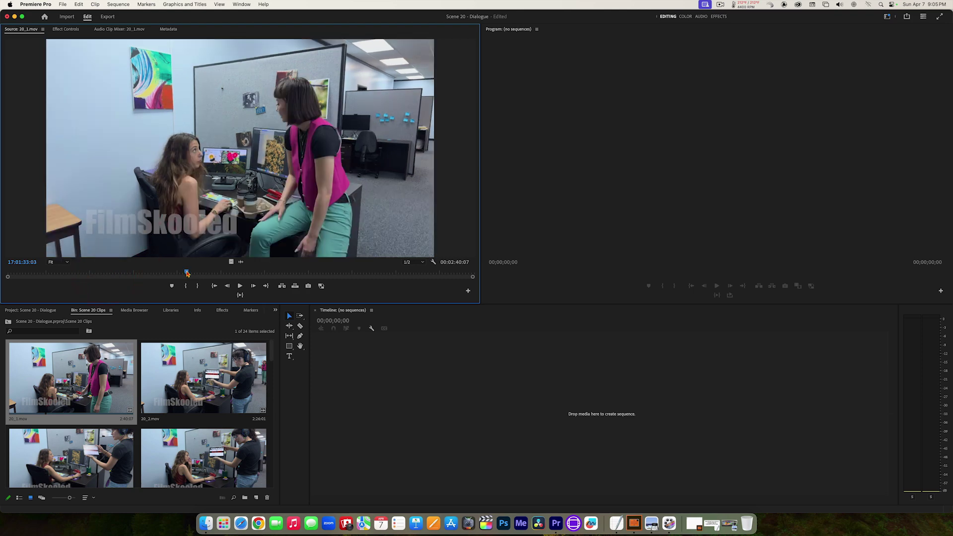
click(271, 273)
click(359, 272)
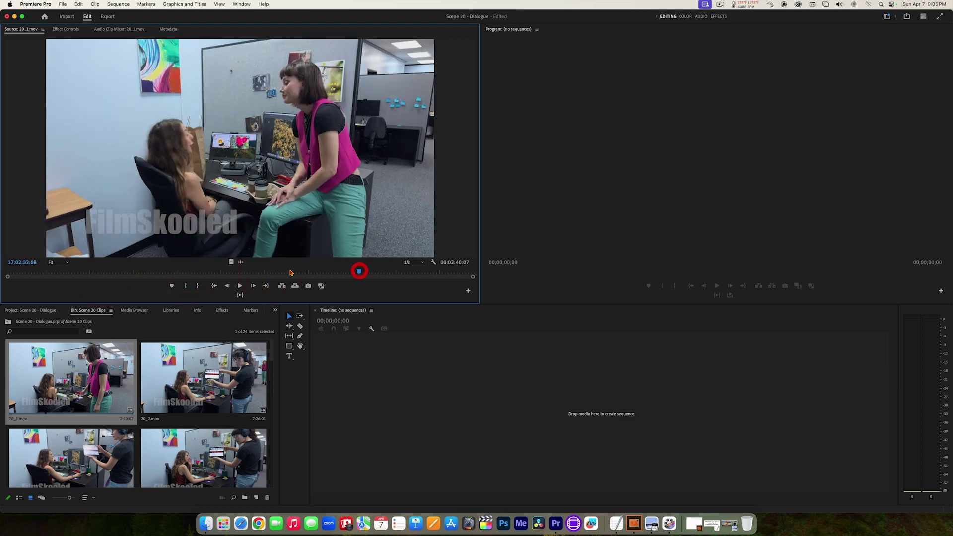
click(266, 273)
click(188, 272)
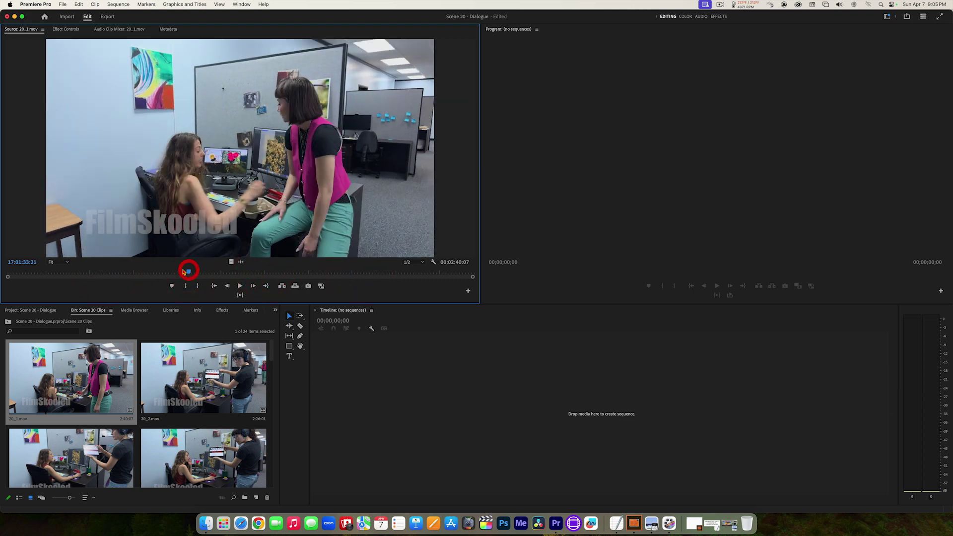
click(108, 272)
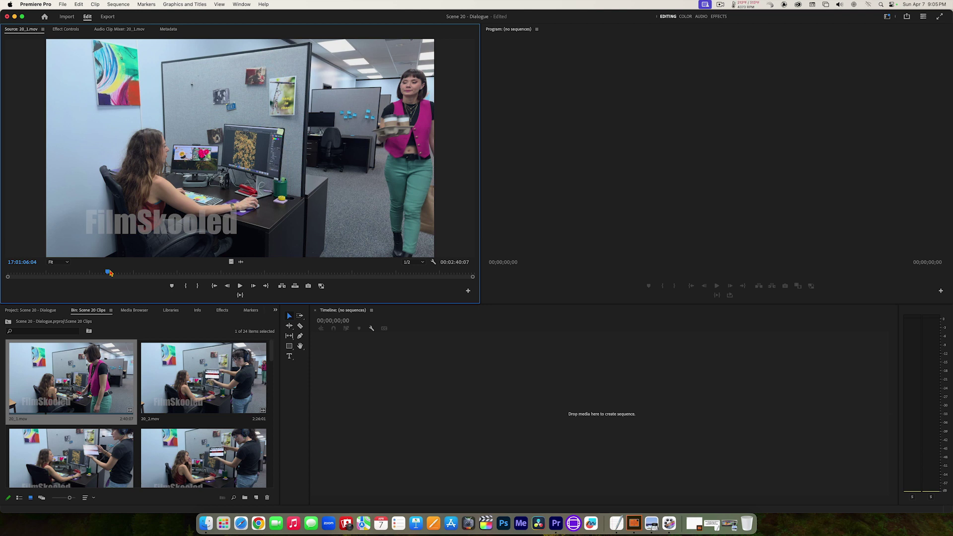
Jump between the start and end of 20_1.mov in the Source Monitor, finishing on its first frame.
key(Home)
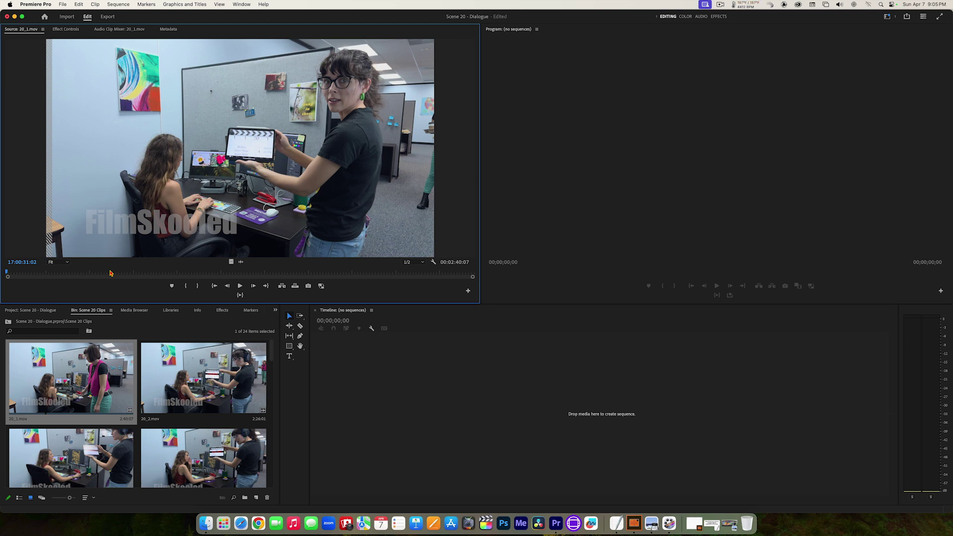
key(End)
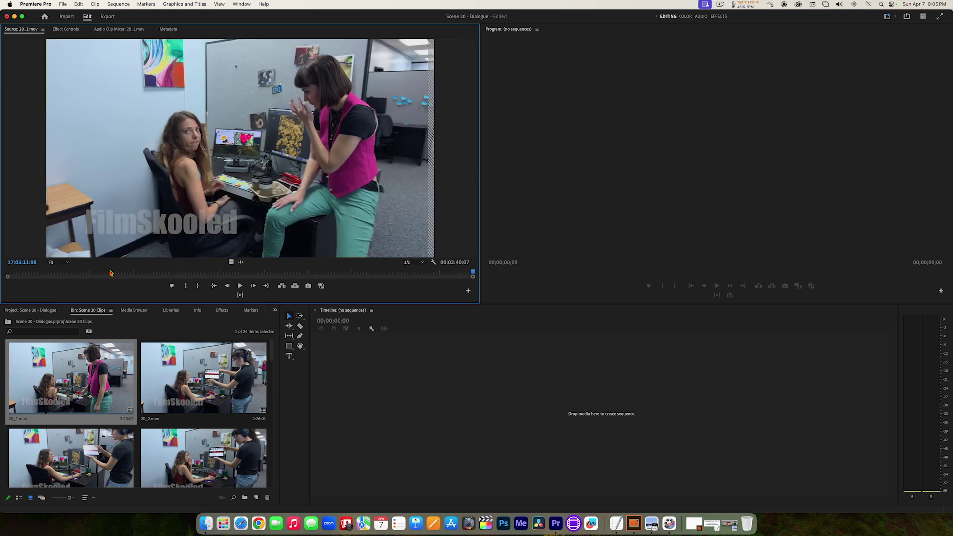
key(Home)
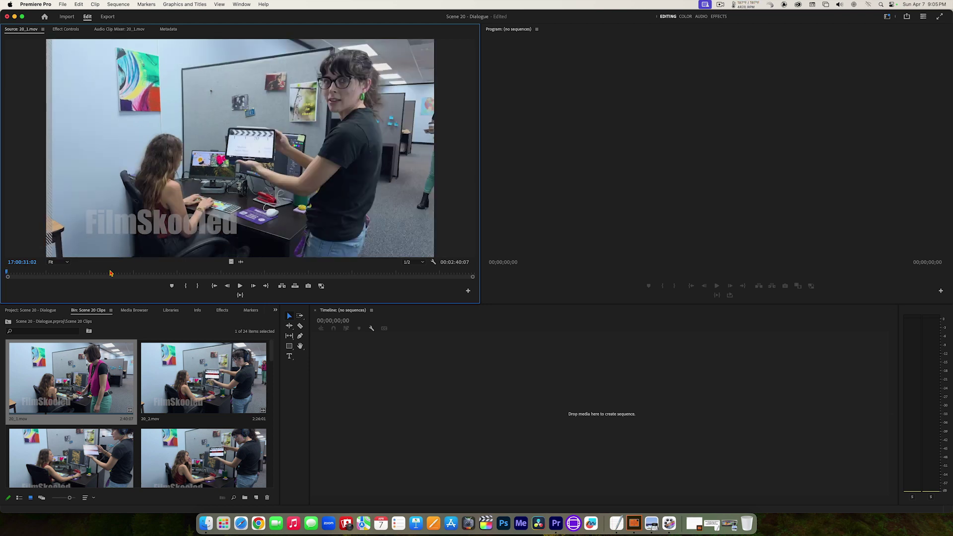
key(End)
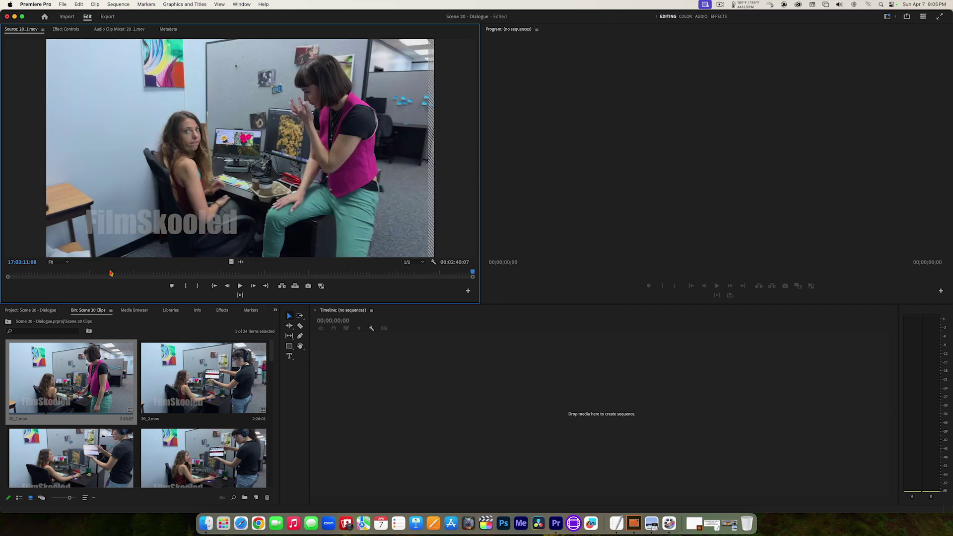
key(Home)
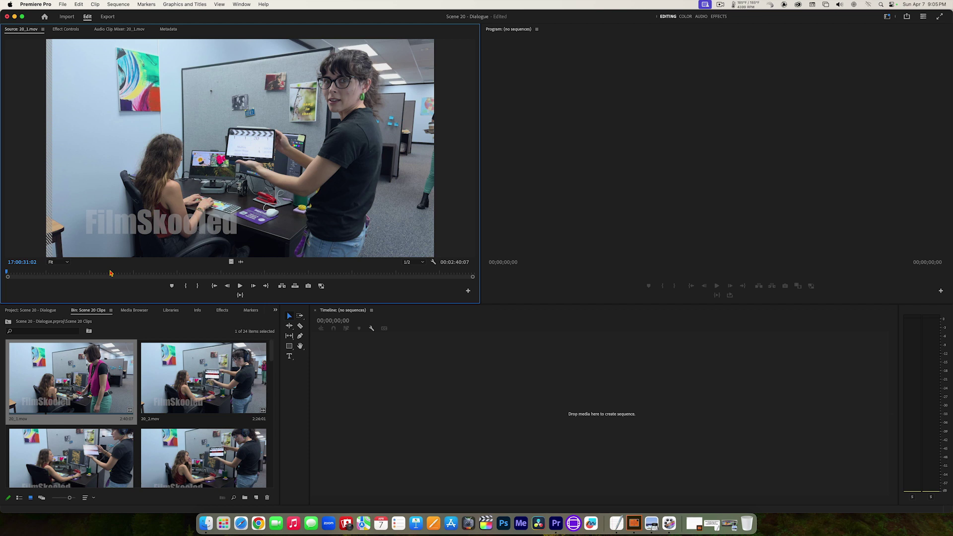
Play 20_1.mov from the beginning in the Source Monitor, pausing and resuming playback several times.
key(space)
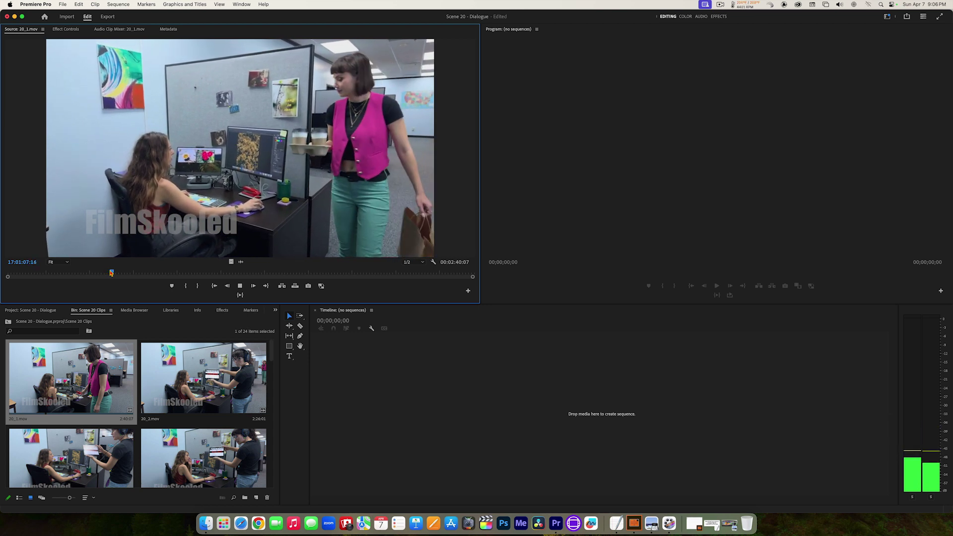
key(space)
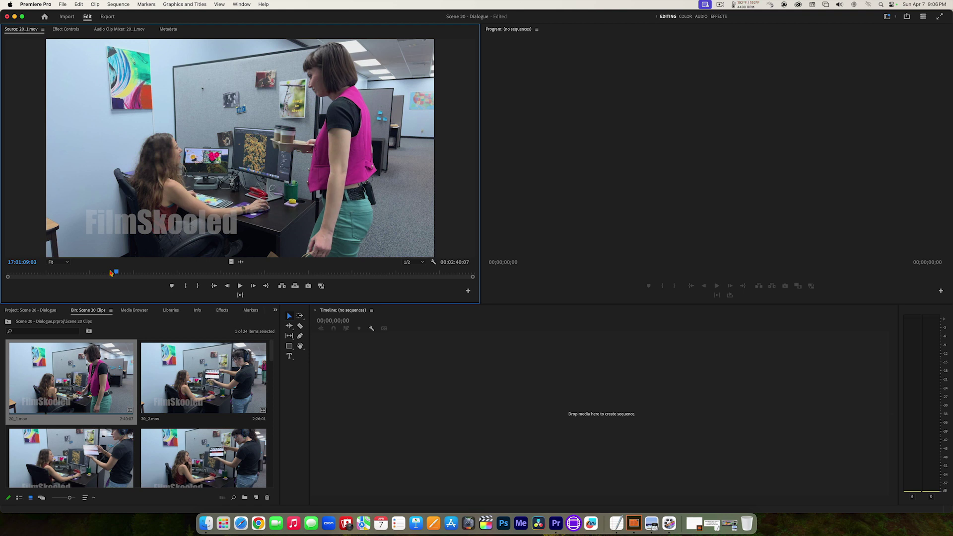
click(240, 287)
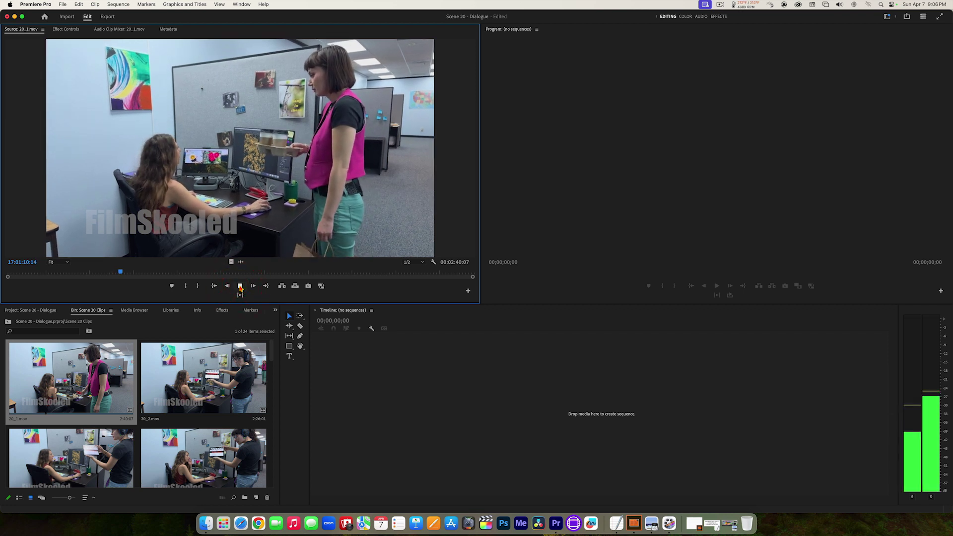
click(240, 287)
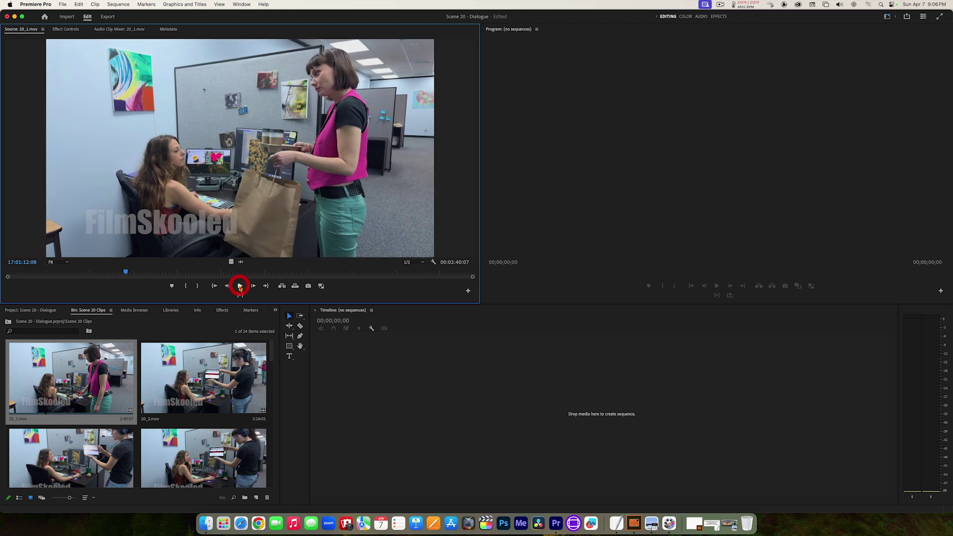
click(239, 286)
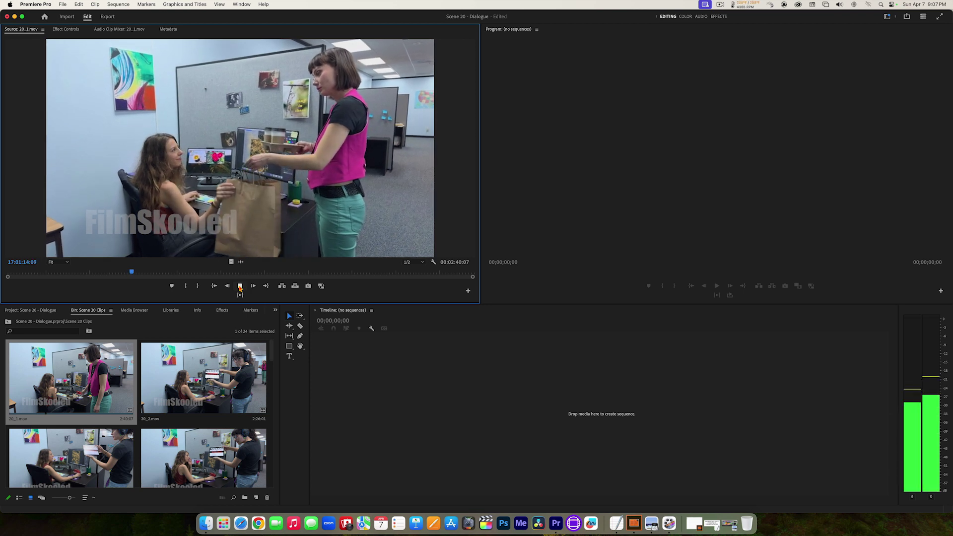
click(239, 287)
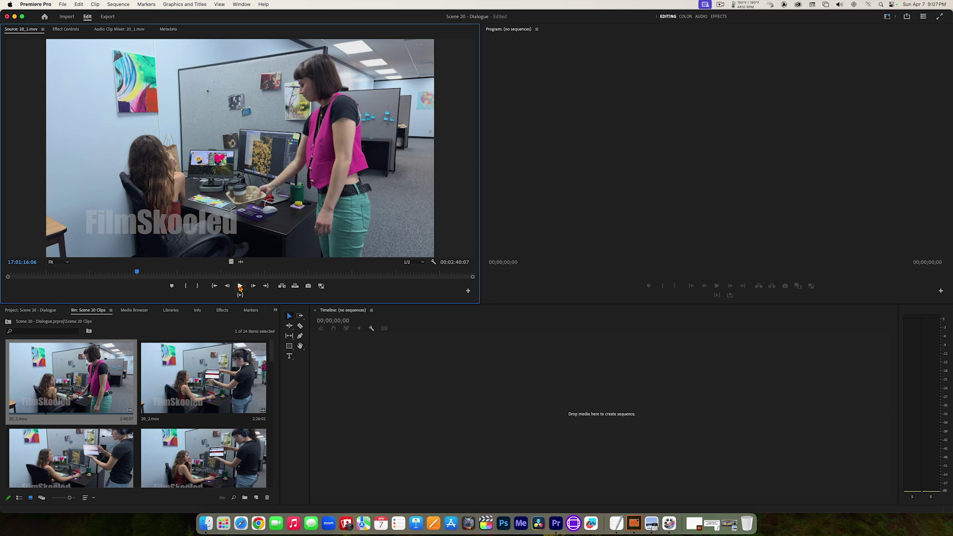
click(240, 287)
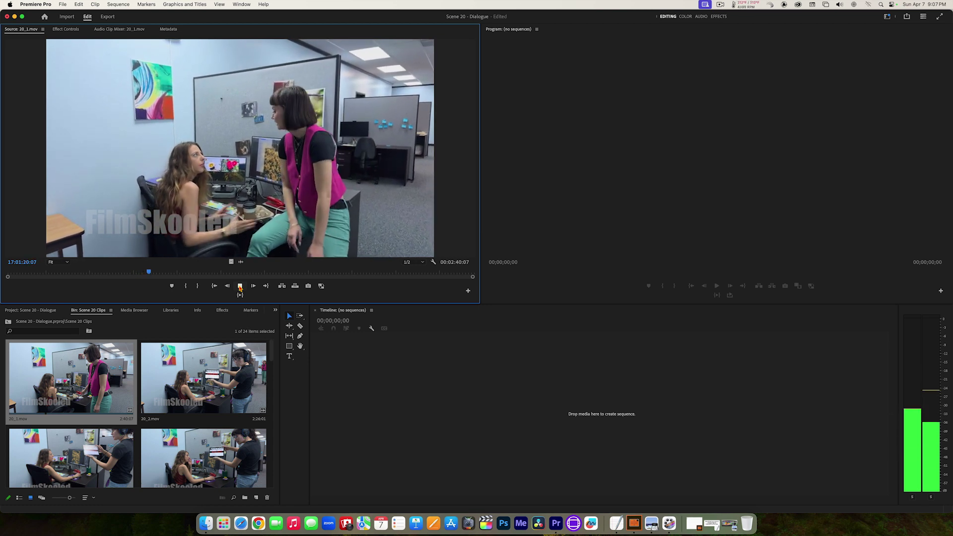
Play 20_1.mov in the Source Monitor with pauses, then run it forward at faster speed and stop at 17:02:13:05.
click(240, 286)
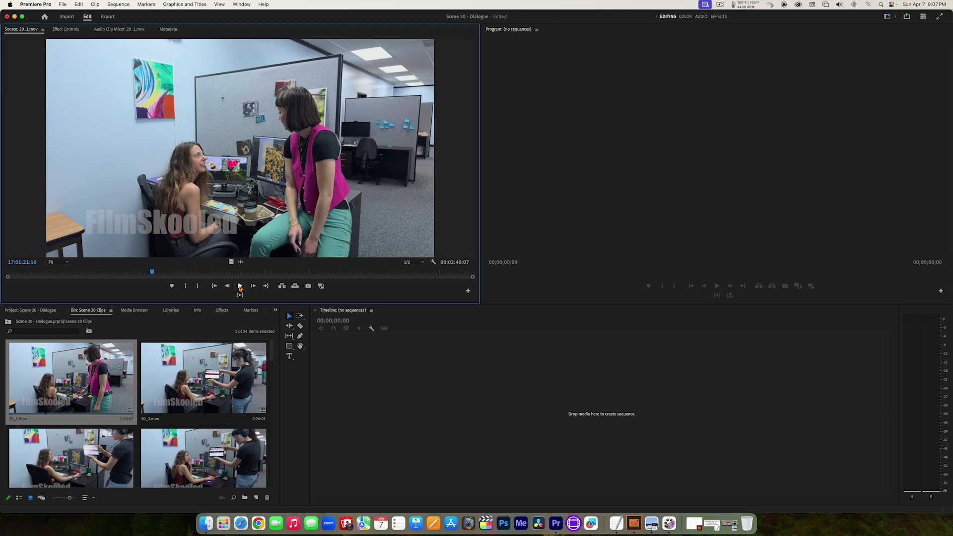
click(239, 287)
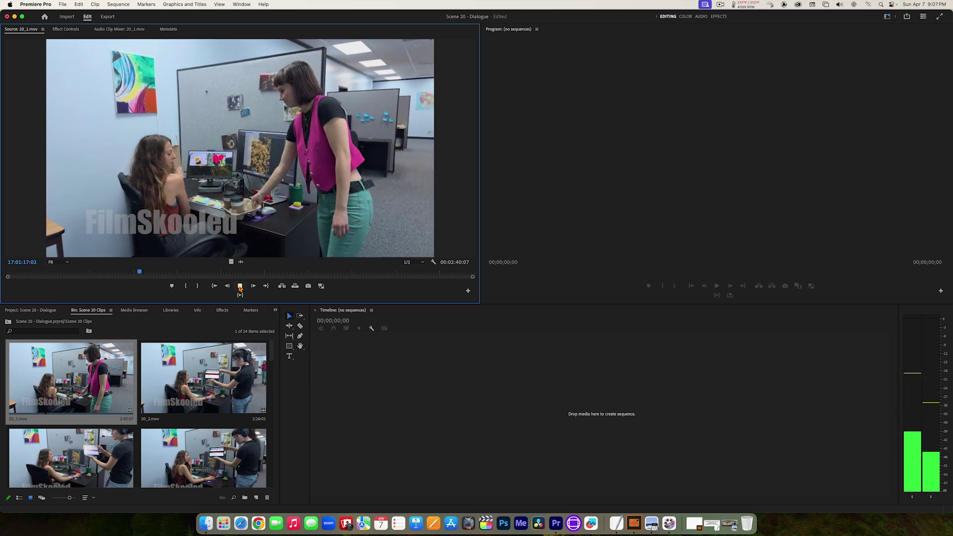
click(240, 286)
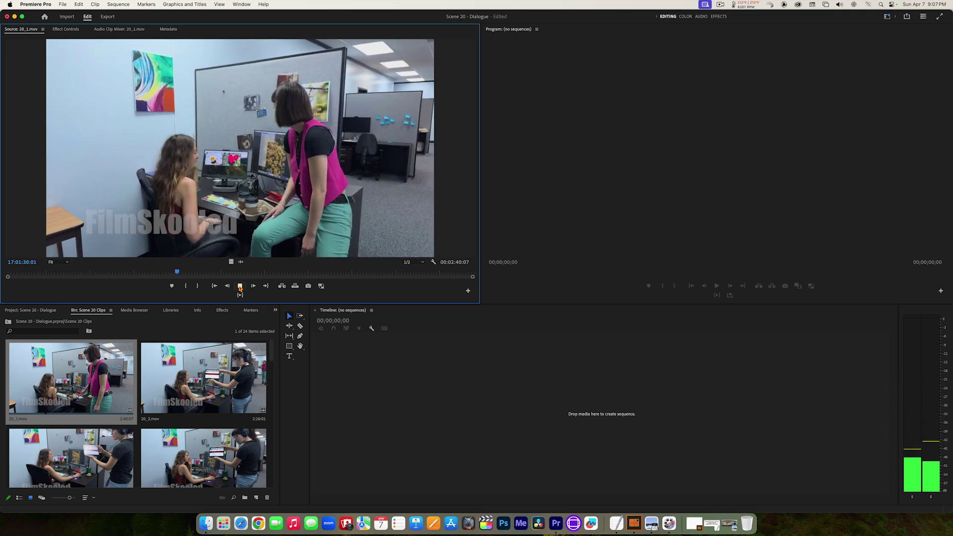
key(l)
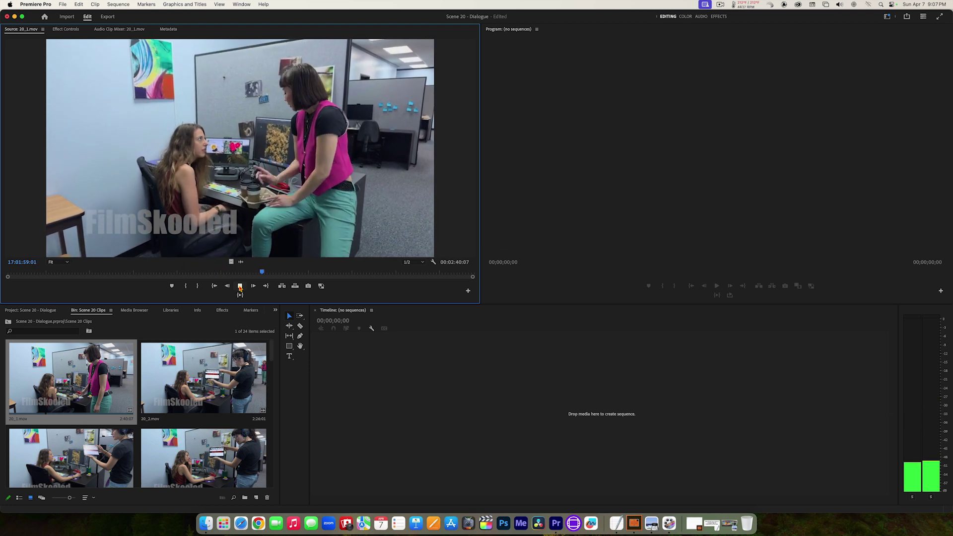
click(240, 286)
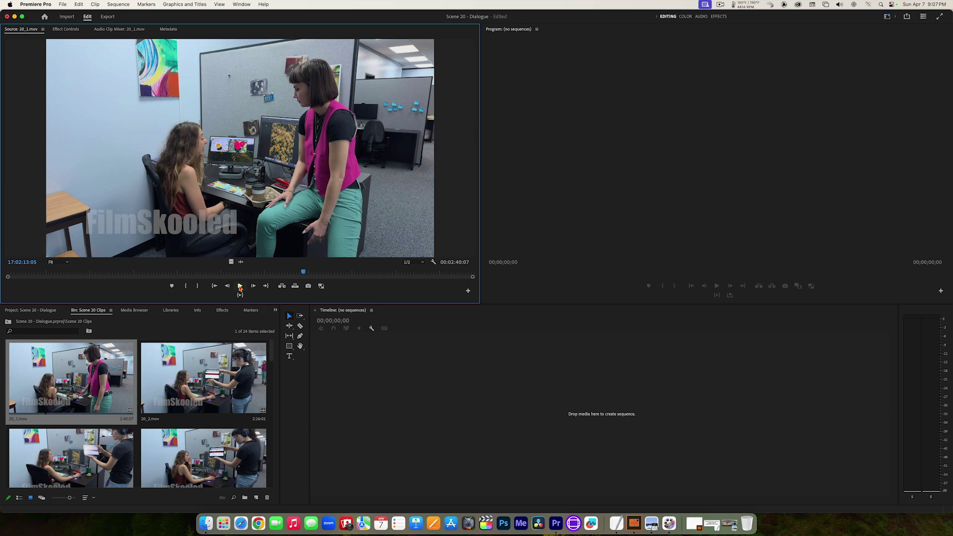
Play 20_1.mov in reverse at increasing speed and stop on the clapperboard shot at 17:00:52:03.
key(j)
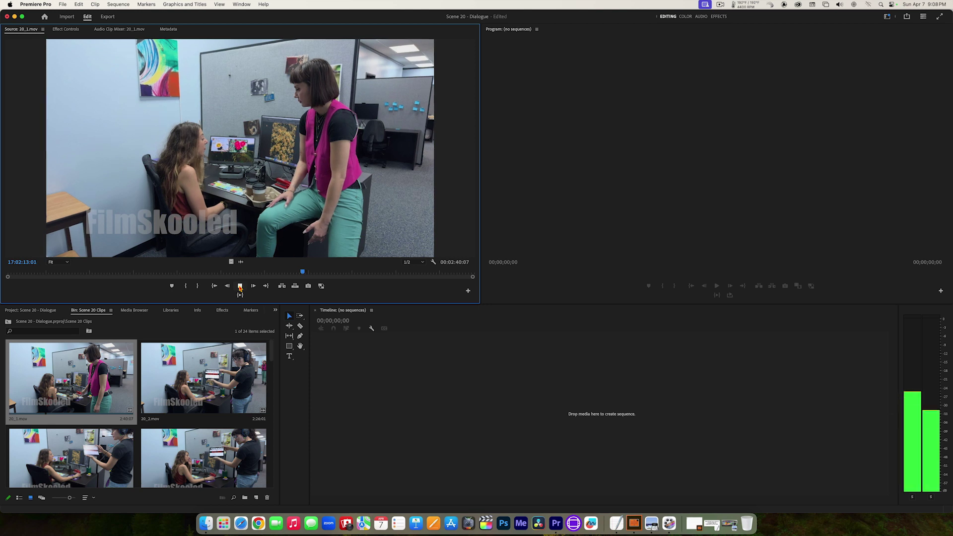
key(j)
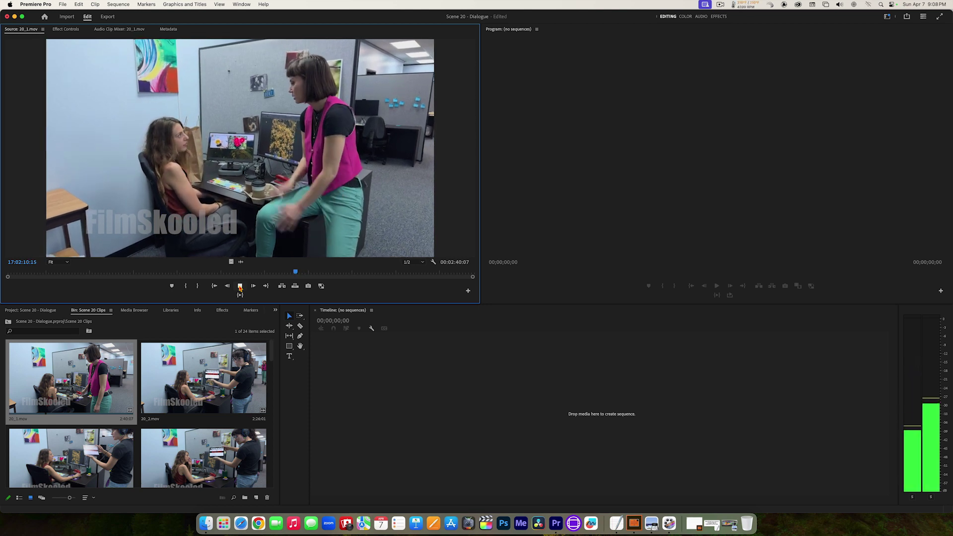
key(j)
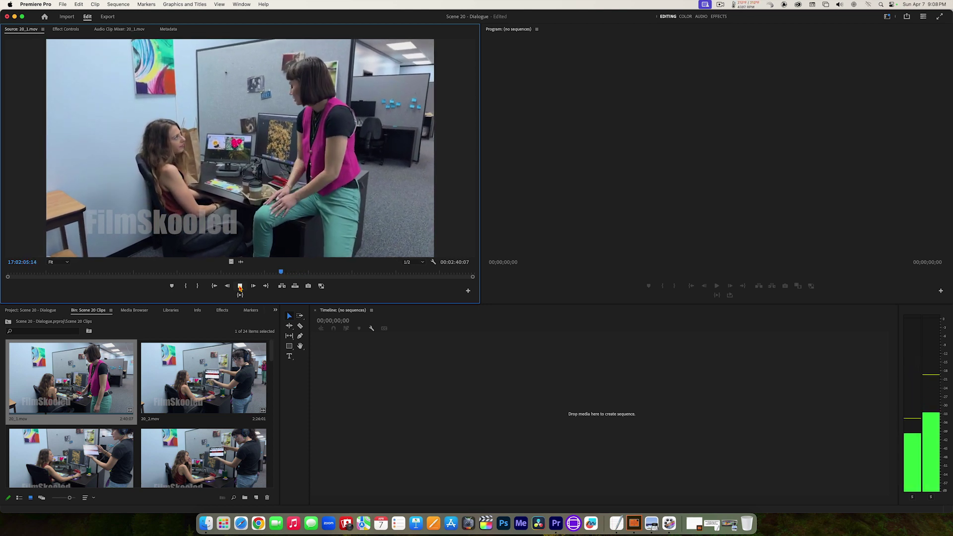
key(j)
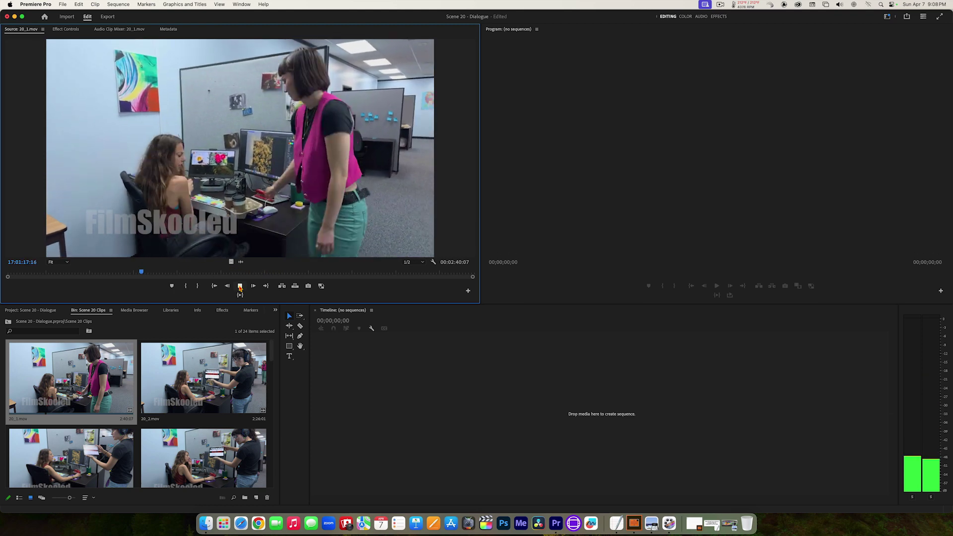
key(k)
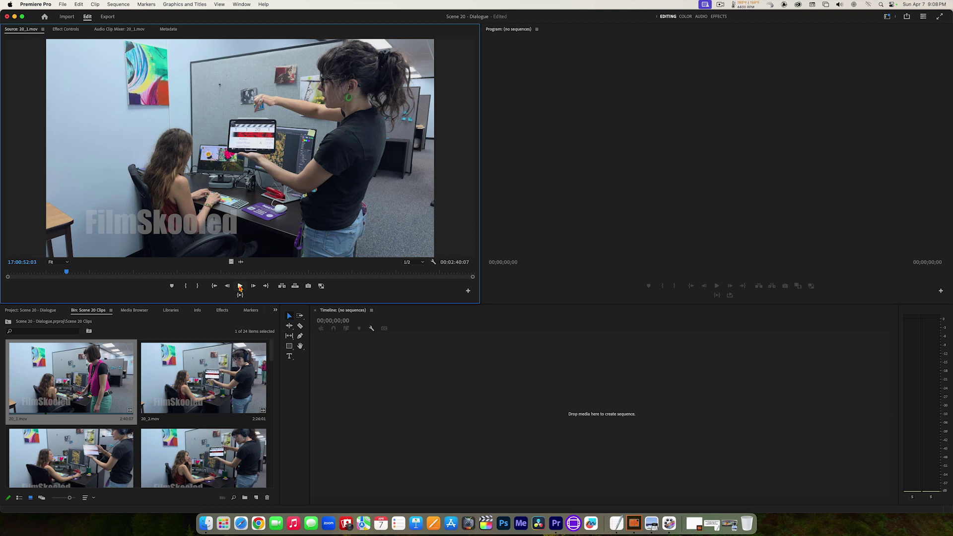
Play 20_1.mov from the clapperboard shot, pausing and resuming around the slate, and stop at 17:01:18:02.
click(239, 286)
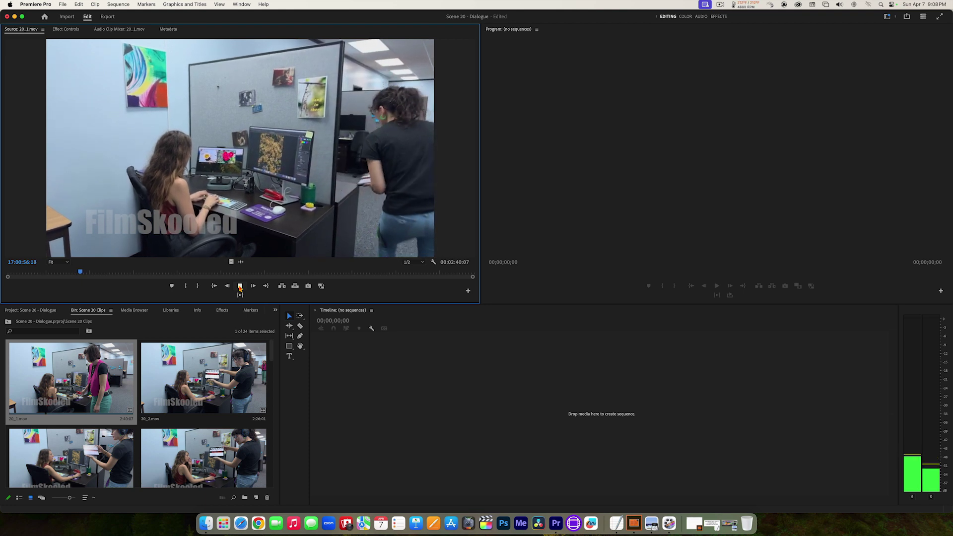
click(239, 287)
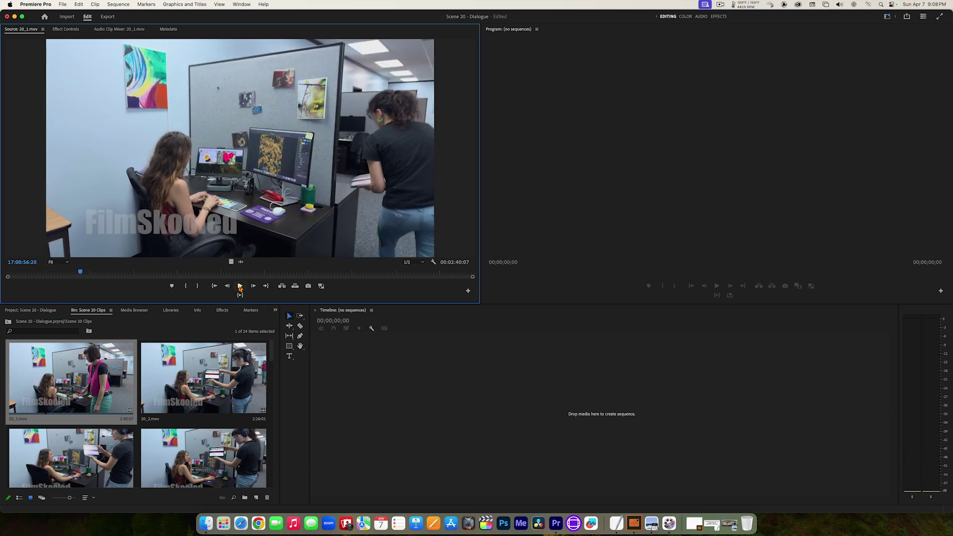
click(239, 287)
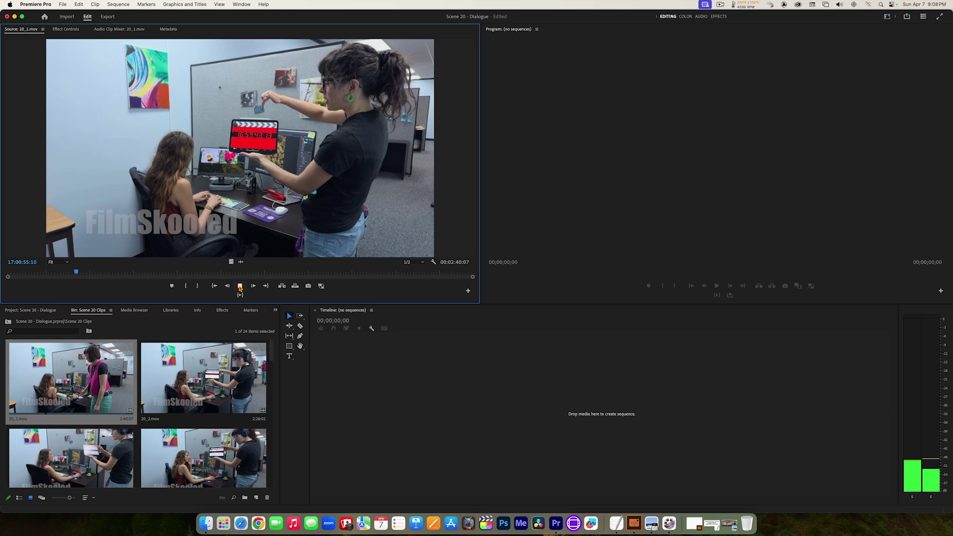
click(239, 287)
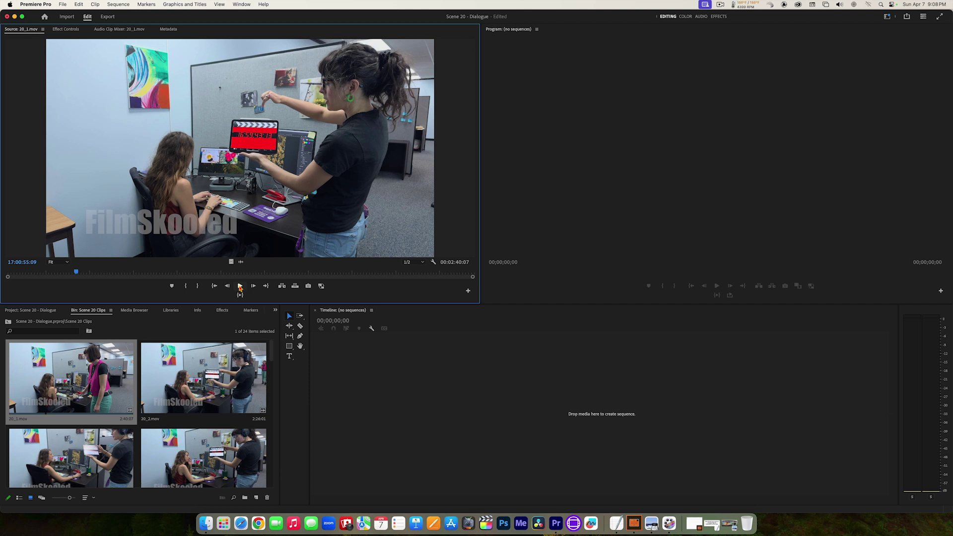
click(240, 287)
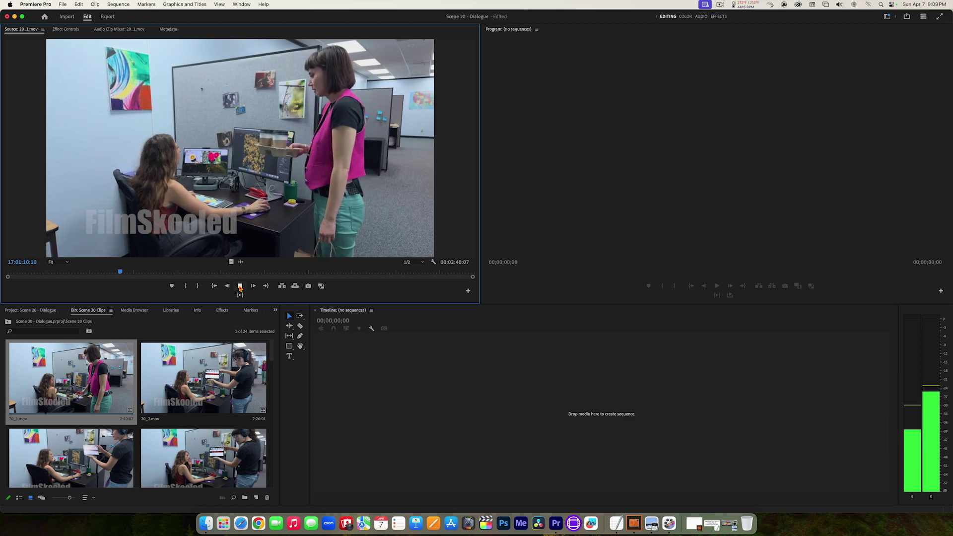
click(240, 286)
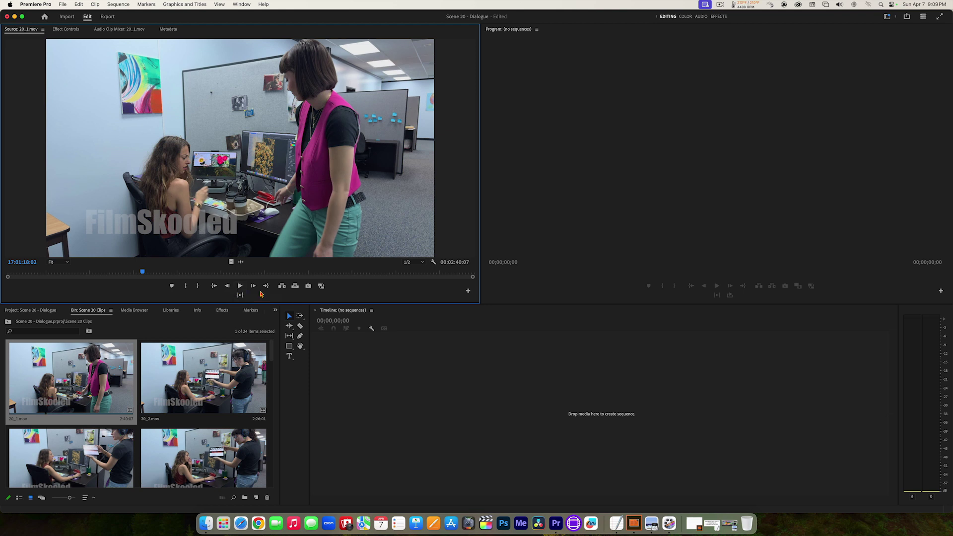
Step 20_1.mov forward several single frames, then step back frame by frame to 17:01:18:01.
click(253, 287)
click(253, 287)
click(253, 288)
click(254, 288)
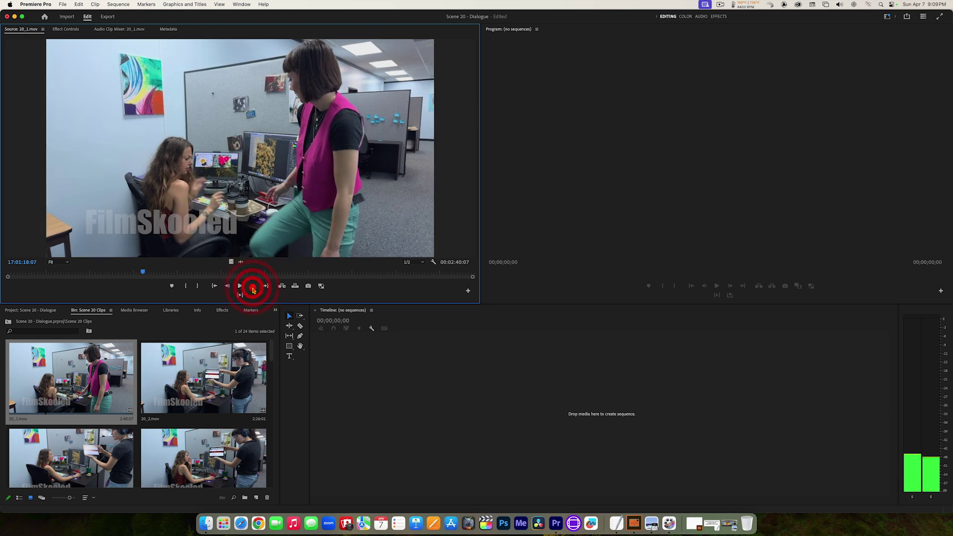
click(254, 288)
click(253, 288)
click(253, 288)
click(253, 287)
click(254, 288)
click(227, 287)
click(228, 287)
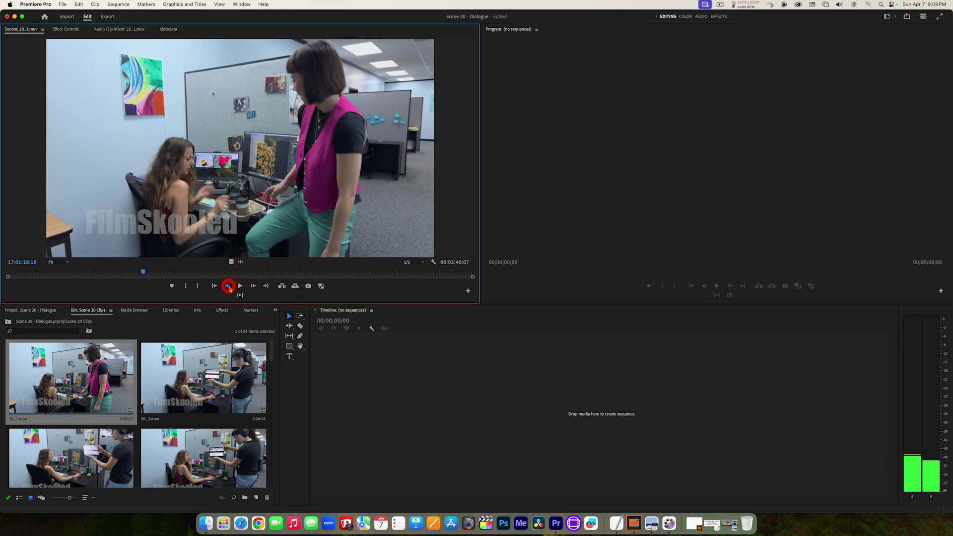
click(228, 286)
click(228, 287)
click(228, 287)
click(228, 286)
click(229, 287)
click(229, 286)
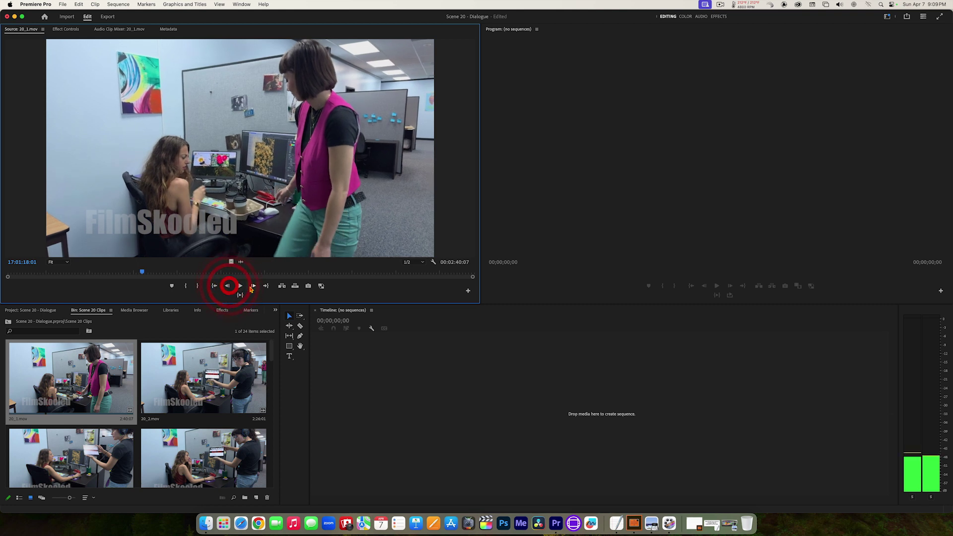
Advance 20_1.mov one frame at a time to 17:01:19:01.
click(252, 287)
click(252, 286)
click(253, 287)
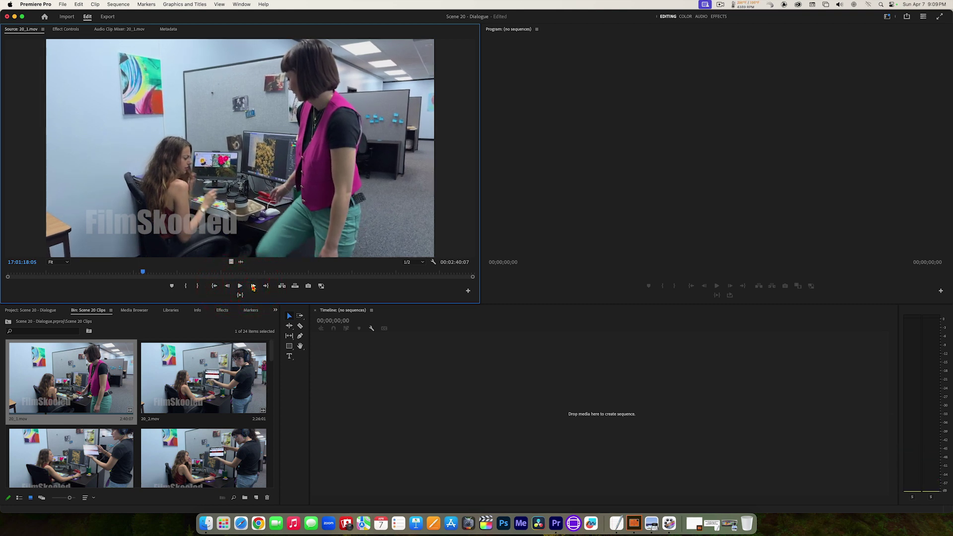
click(253, 287)
click(253, 287)
click(253, 287)
click(253, 287)
click(253, 287)
click(253, 287)
click(253, 287)
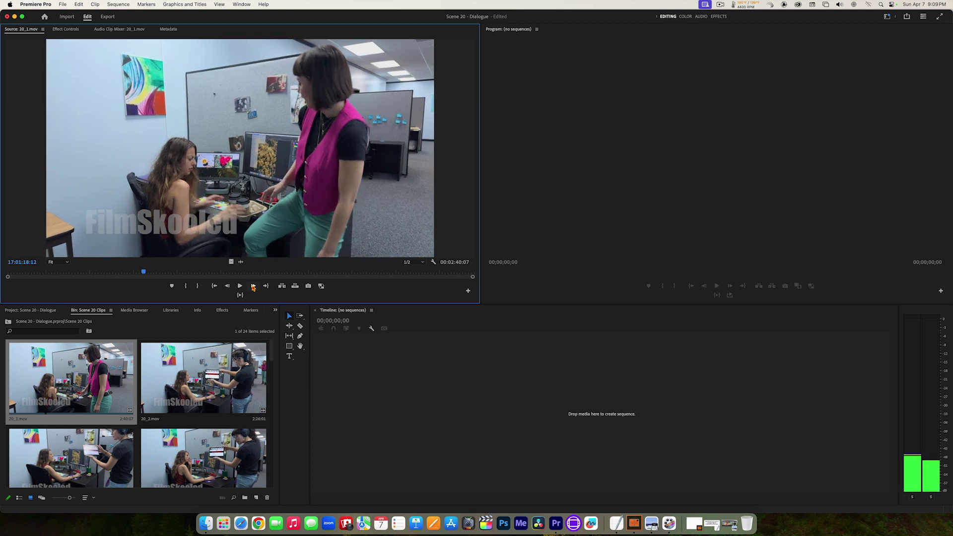
click(253, 287)
click(253, 287)
click(253, 287)
click(253, 287)
click(253, 287)
click(253, 287)
click(253, 287)
click(253, 287)
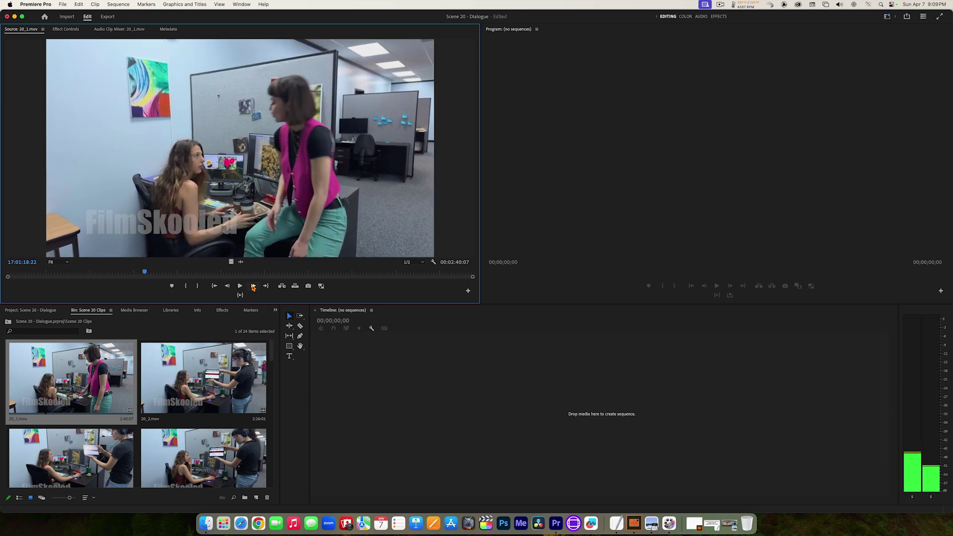
click(253, 287)
click(253, 287)
click(253, 287)
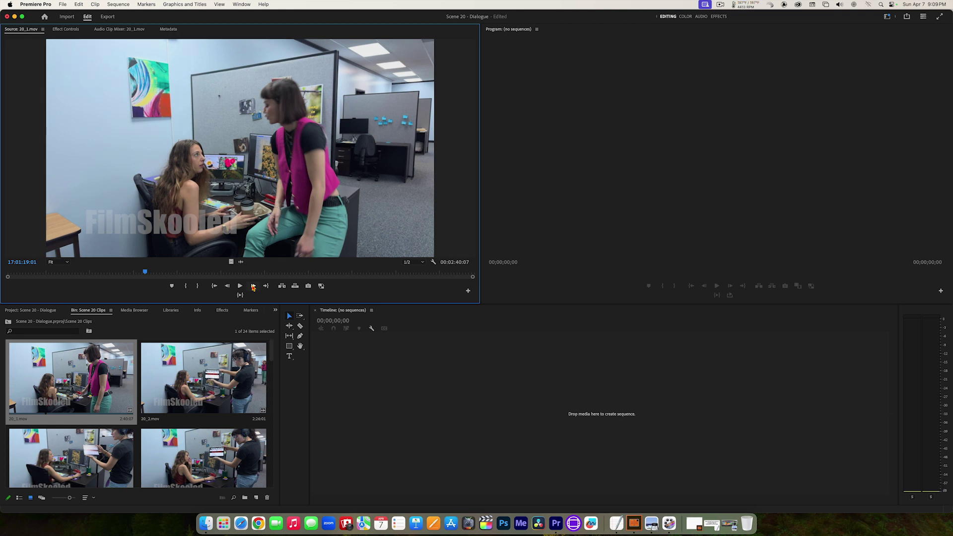
Step 20_1.mov backward one frame at a time to 17:01:18:00.
key(Left)
key(Left)
key(Left)
key(Left)
key(Left)
key(Left)
key(Left)
key(Left)
key(Left)
key(Left)
key(Left)
key(Left)
key(Left)
key(Left)
key(Left)
key(Left)
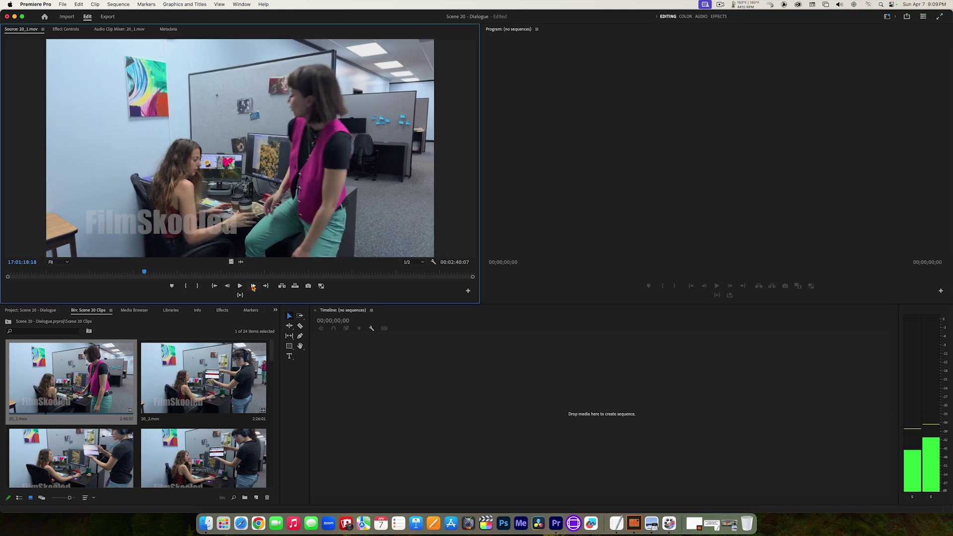
key(Left)
key(Left)
key(Left)
key(Left)
key(Left)
key(Left)
key(Left)
key(Left)
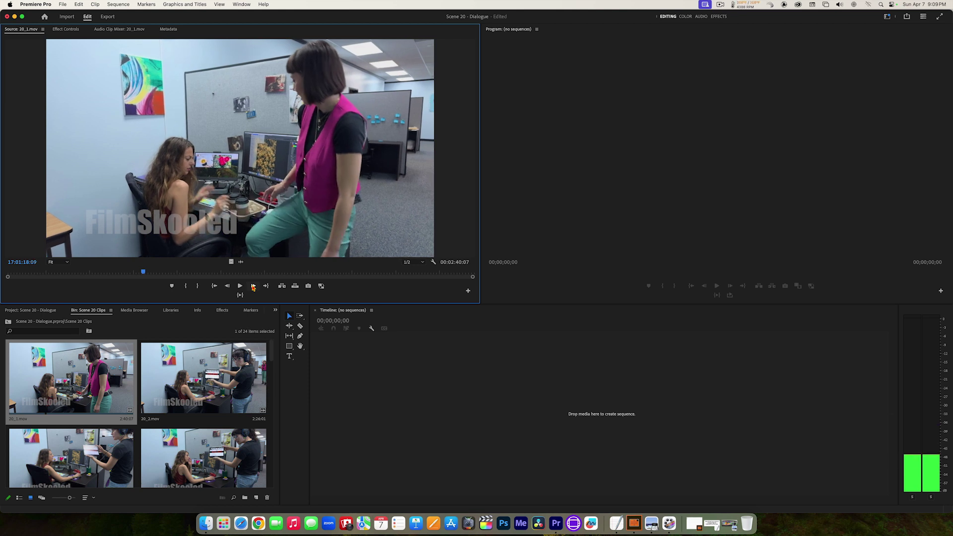
key(Left)
key(Left)
key(Left)
key(Left)
key(Left)
key(Left)
key(Left)
key(Left)
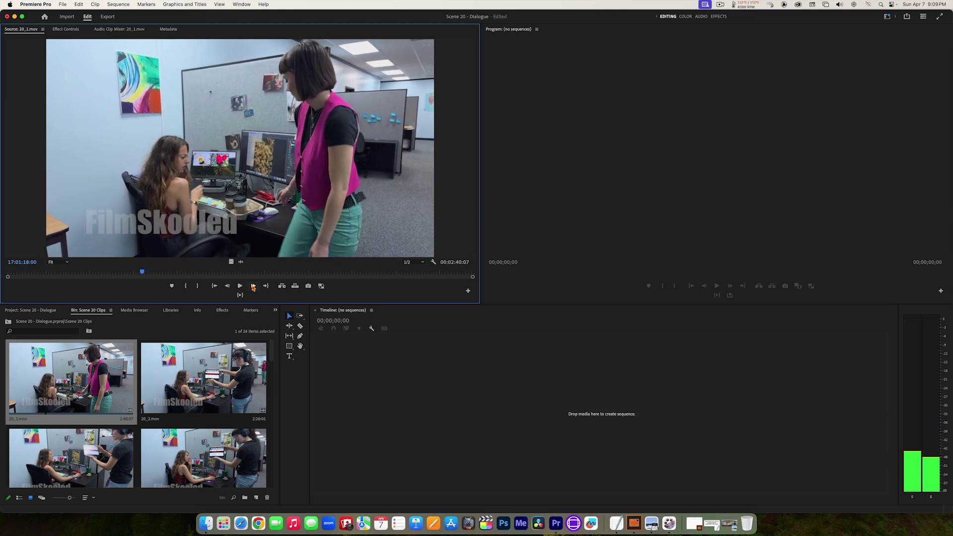
click(253, 287)
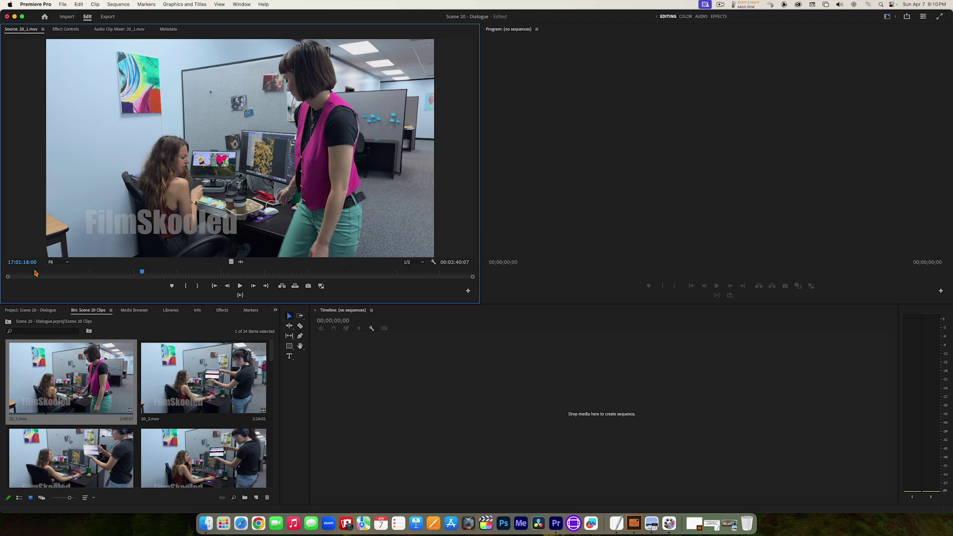
Step through one second of 20_1.mov frame by frame to 17:01:19:00, nudging one frame back and forth at the end.
key(Right)
key(Right)
key(Right)
key(Right)
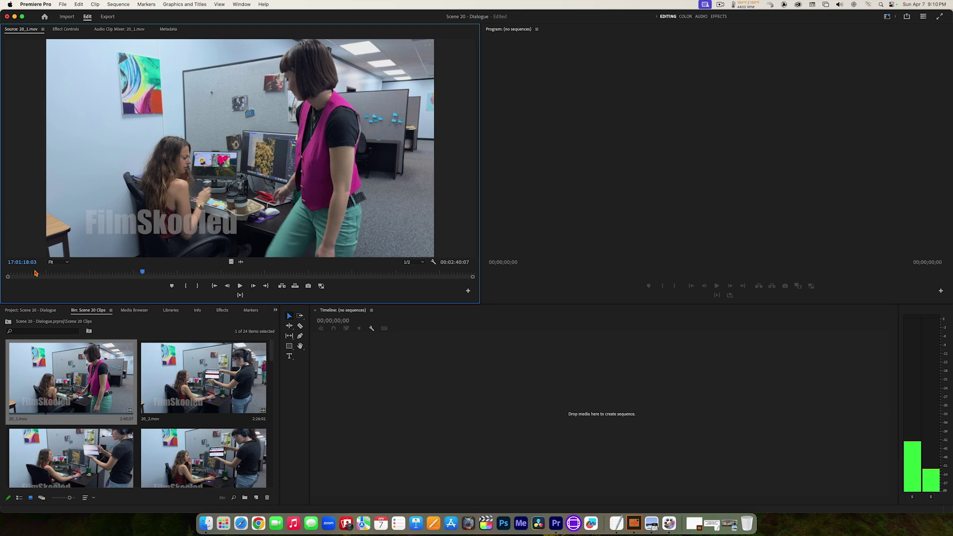
key(Right)
key(Right)
key(Right)
key(Right)
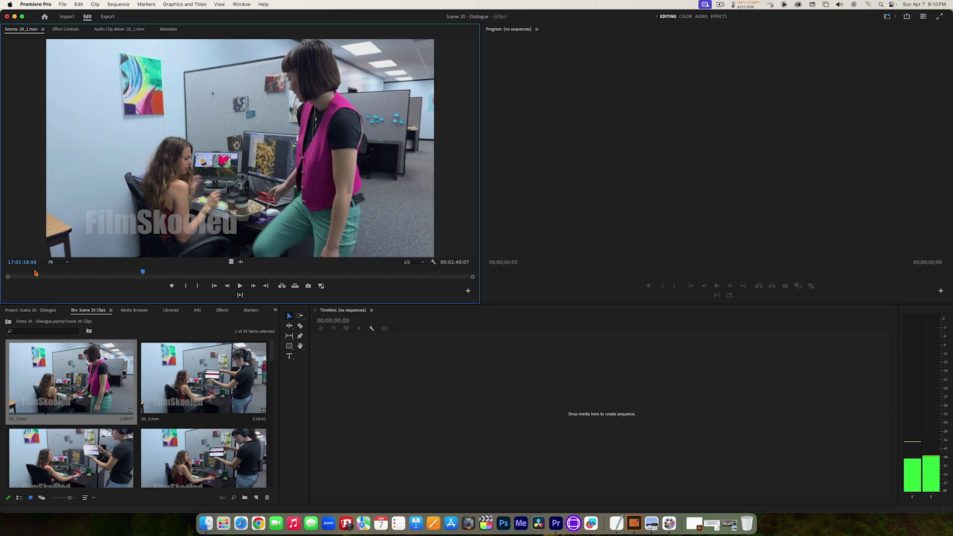
key(Right)
key(Right)
key(Right)
key(Right)
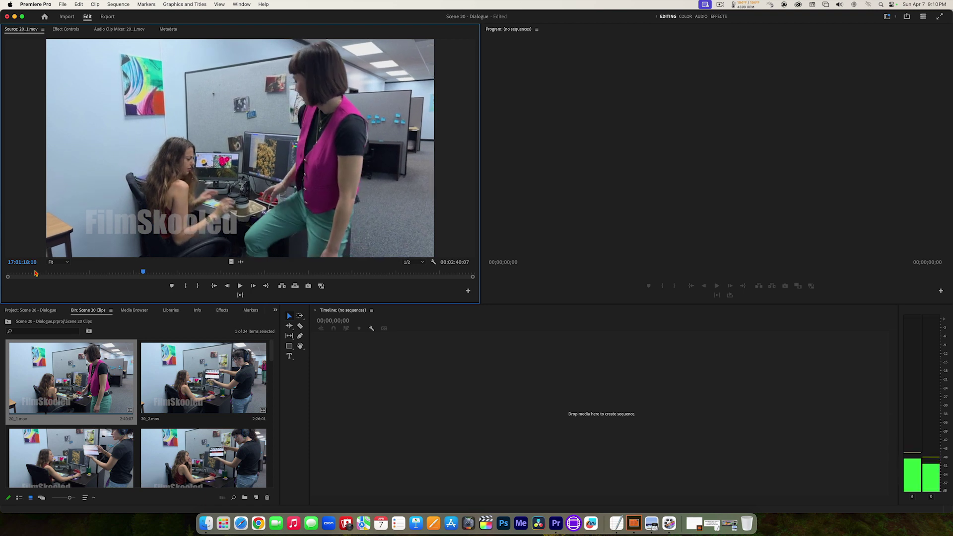
key(Right)
key(Right)
key(Right)
key(Right)
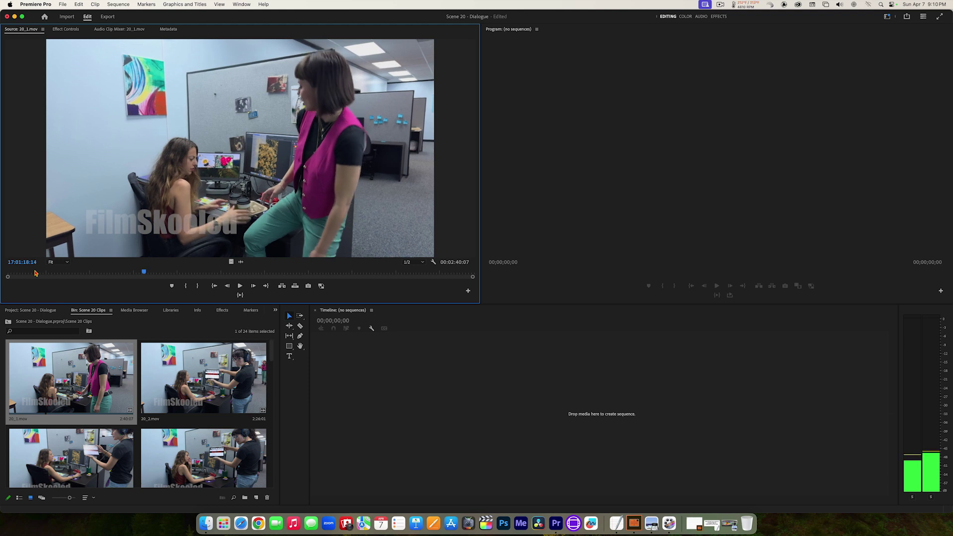
key(Right)
key(Right)
key(Right)
key(Right)
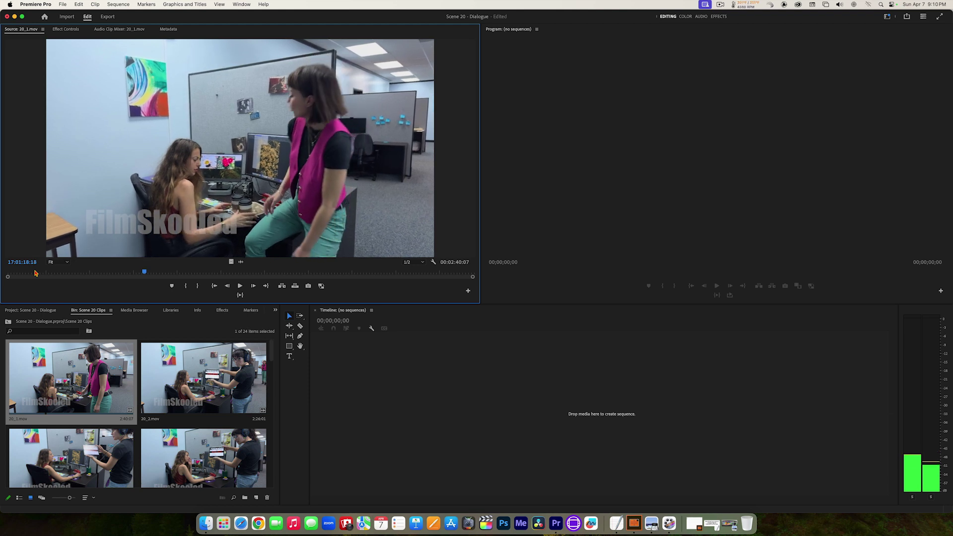
key(Right)
key(Right)
key(Right)
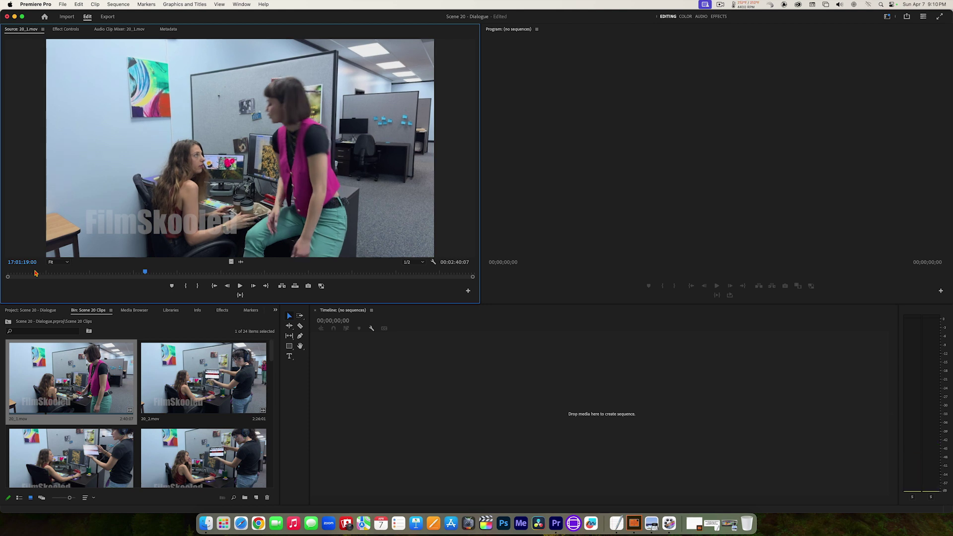
key(Left)
key(Right)
key(Left)
key(Right)
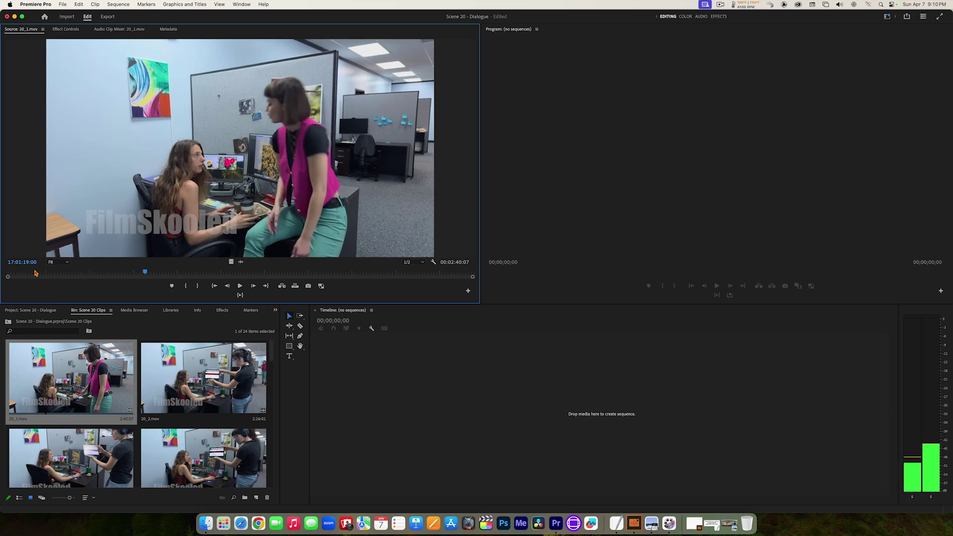
click(146, 273)
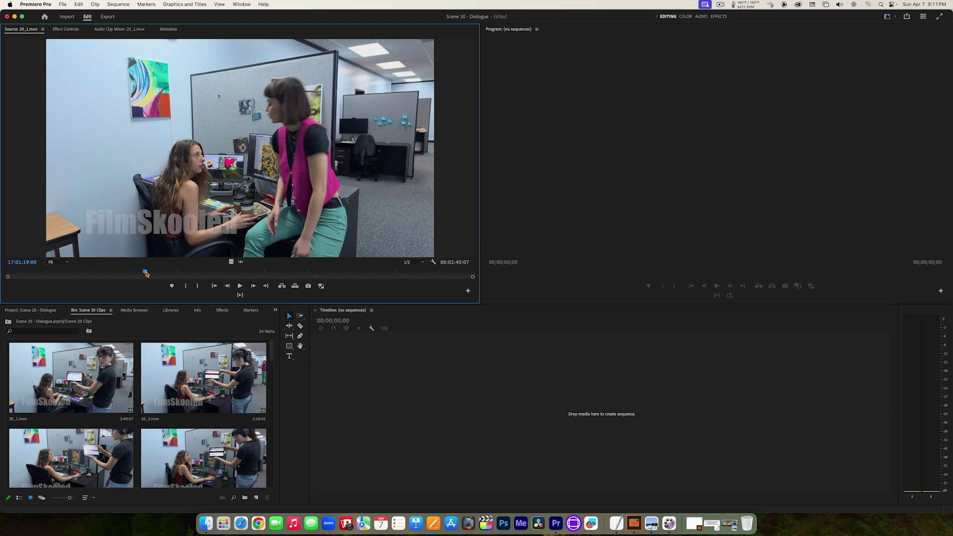
Jump through 20_1.mov in five-frame increments, forward past 17:01:20:00 and back to 17:01:19:00.
key(shift+Right)
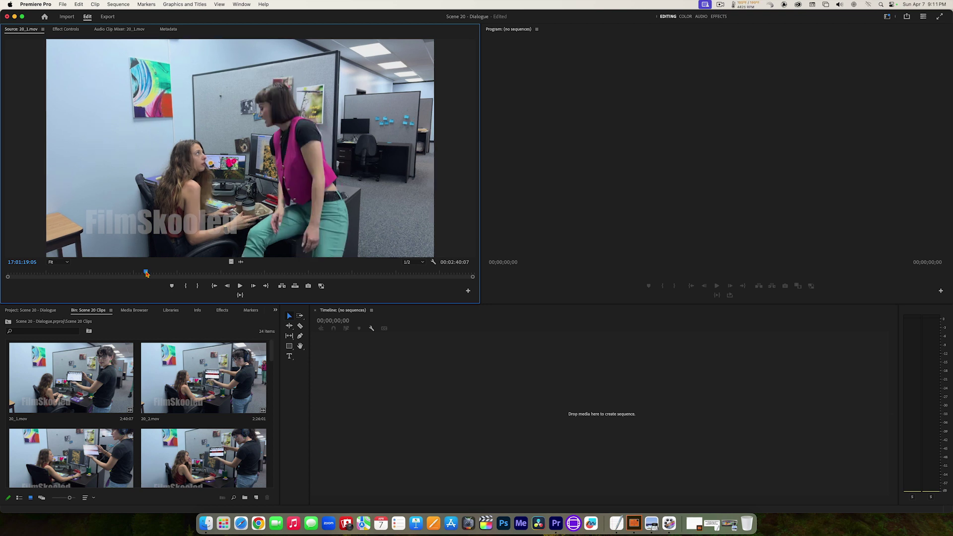
key(shift+Right)
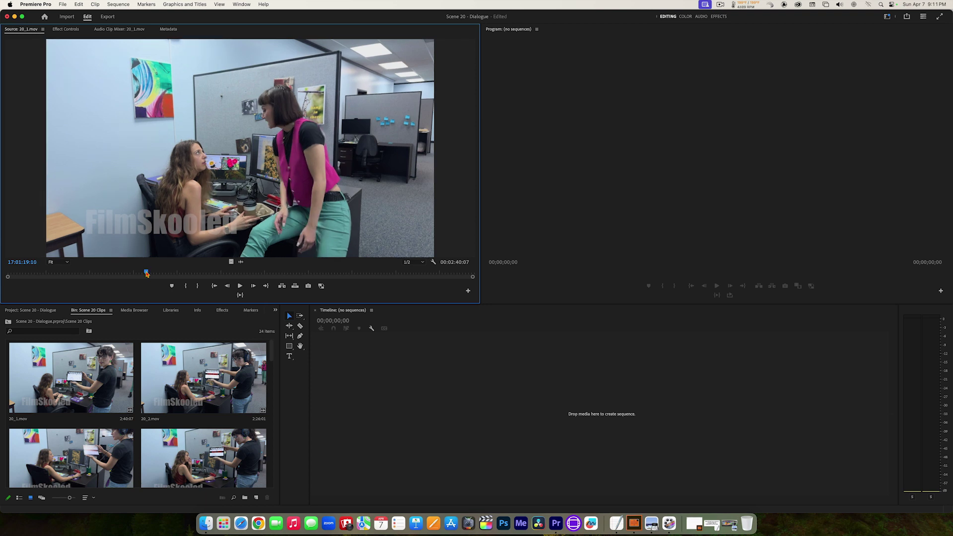
key(shift+Right)
key(shift+Right)
key(shift+Right)
key(shift+Right)
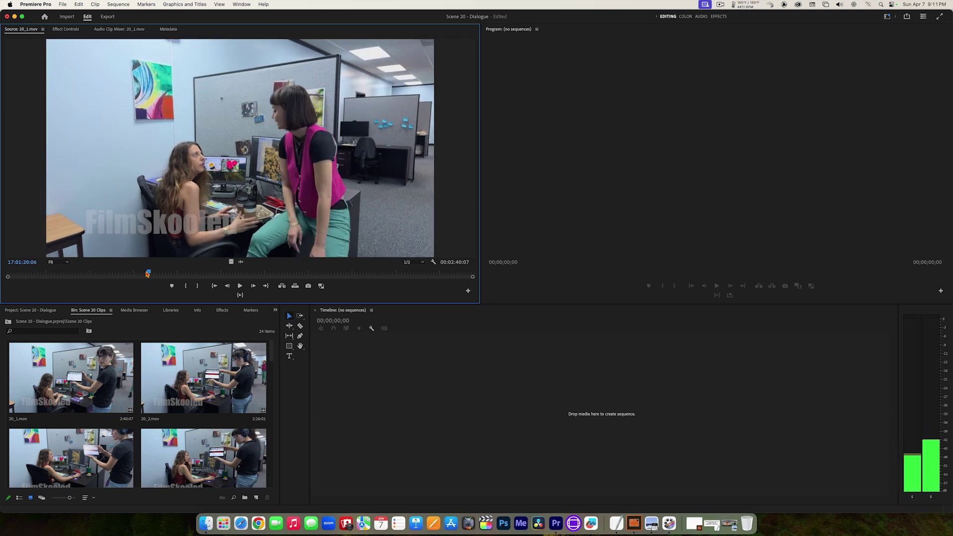
key(shift+Left)
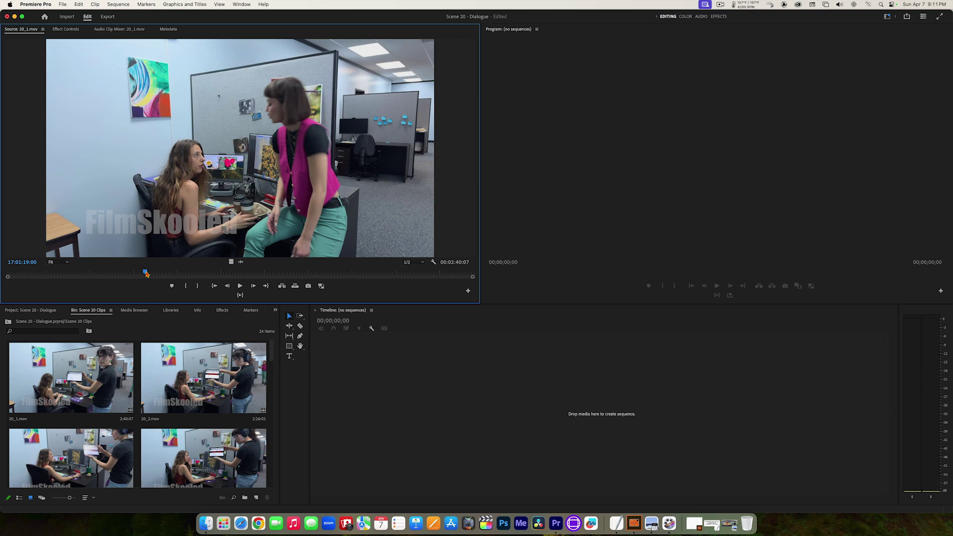
Hide Premiere Pro and show the contents of the Scene 20 Clips folder on the MEDIA_001 drive in Finder.
key(super+h)
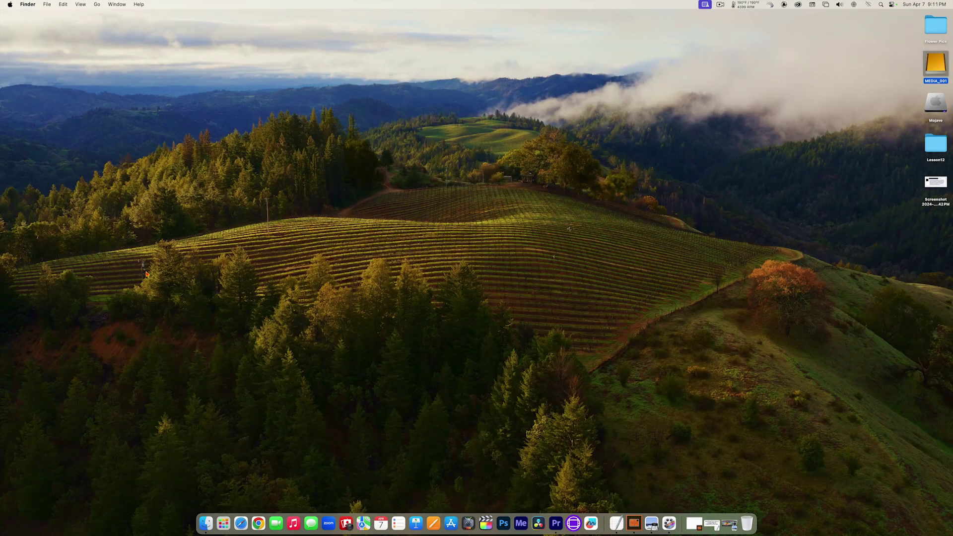
double_click(932, 60)
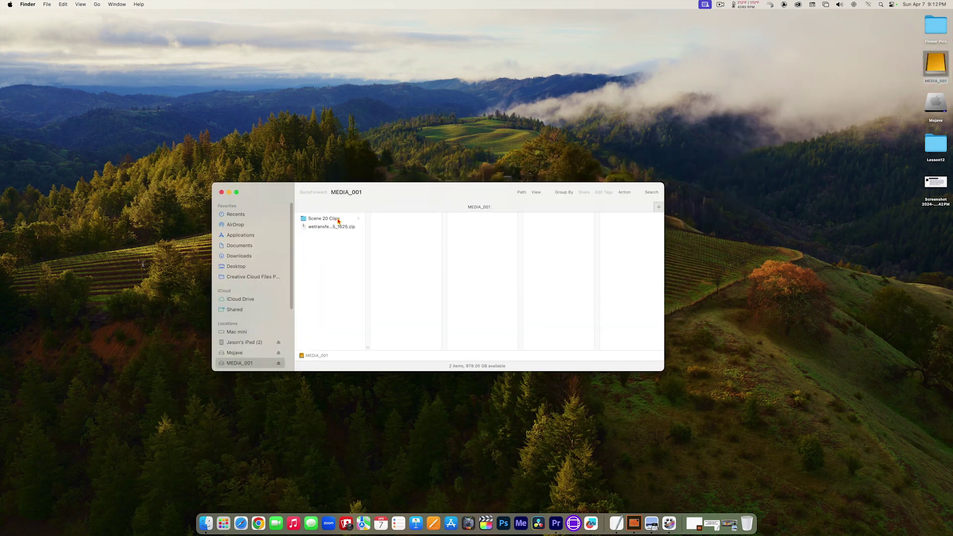
click(337, 219)
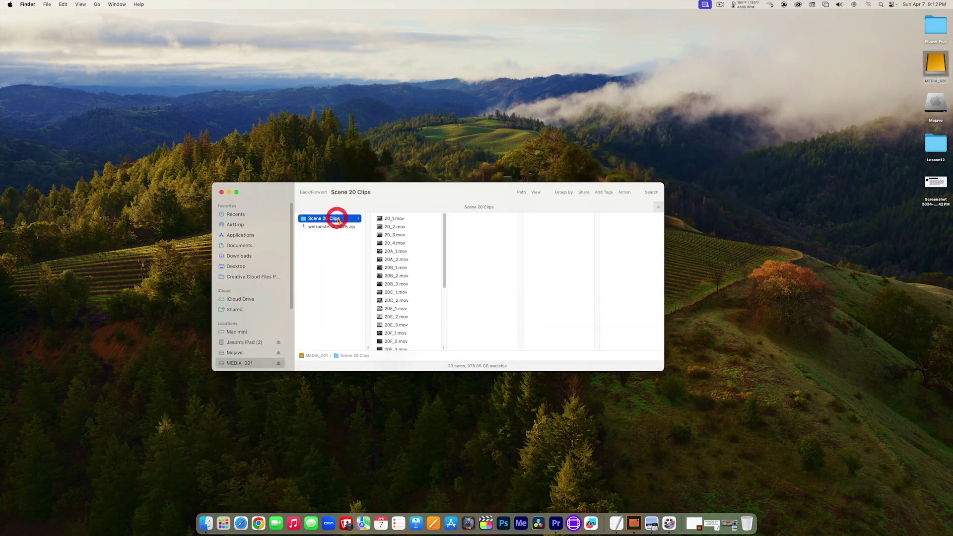
Open the script TTWM Scene 20 - 3/7/24.pdf in Acrobat and skim it through to page 4.
drag(446, 280, 446, 346)
click(407, 345)
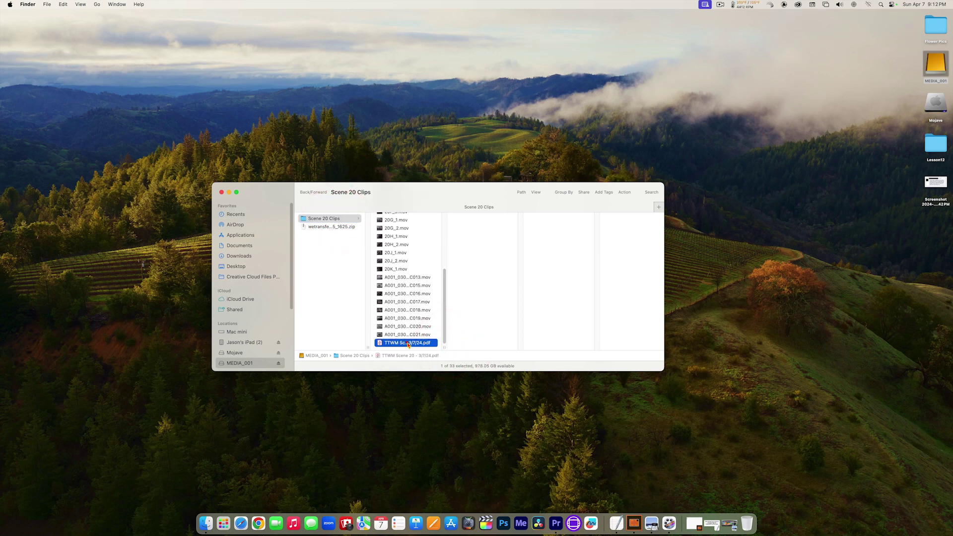
click(381, 345)
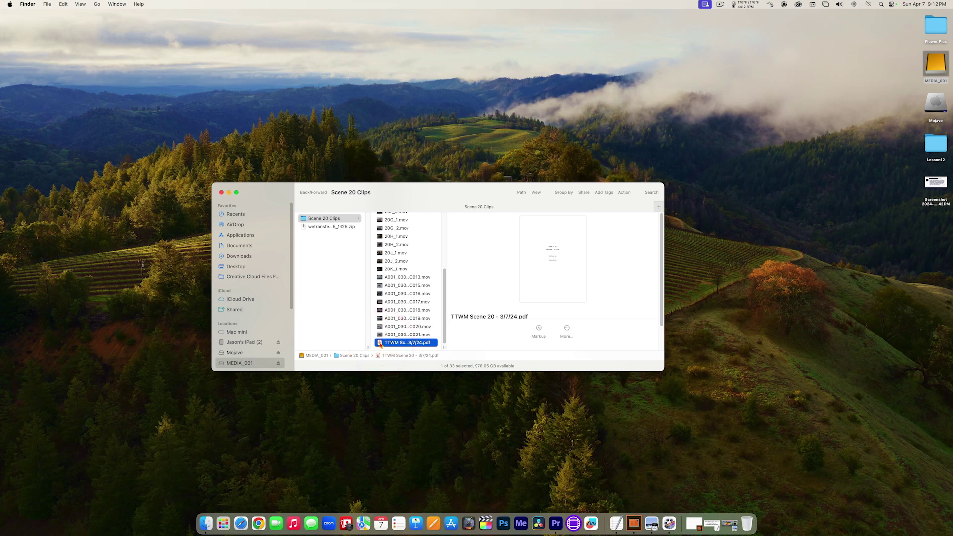
double_click(381, 344)
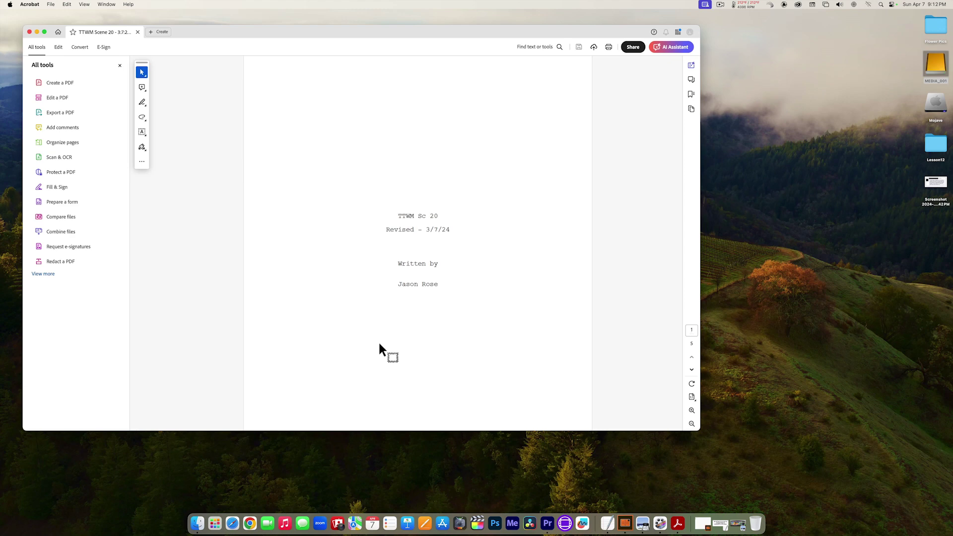
scroll(378, 340, down, 4)
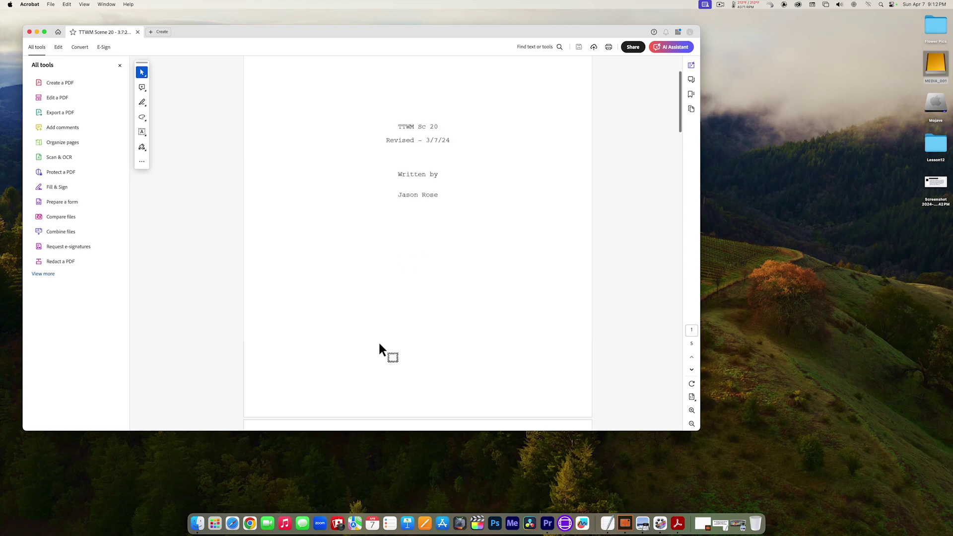
scroll(379, 344, down, 20)
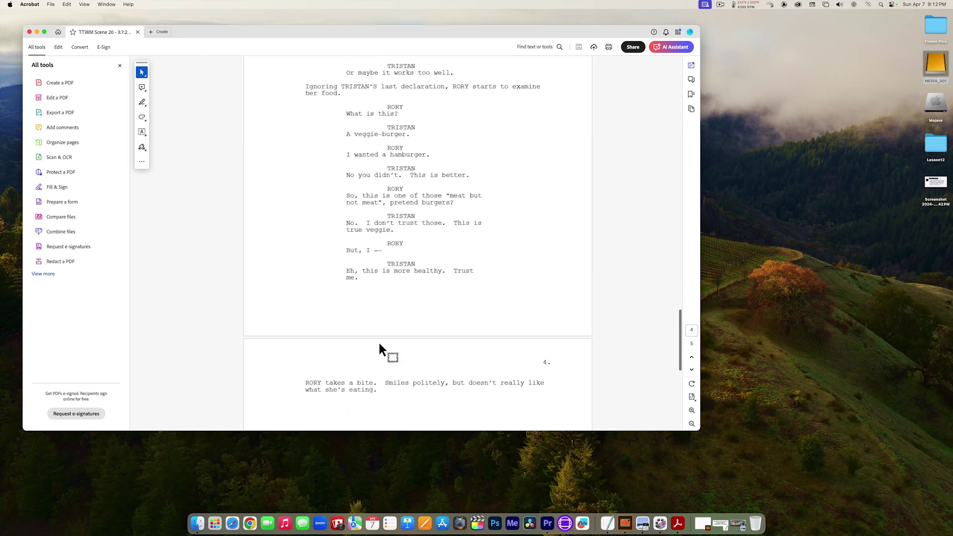